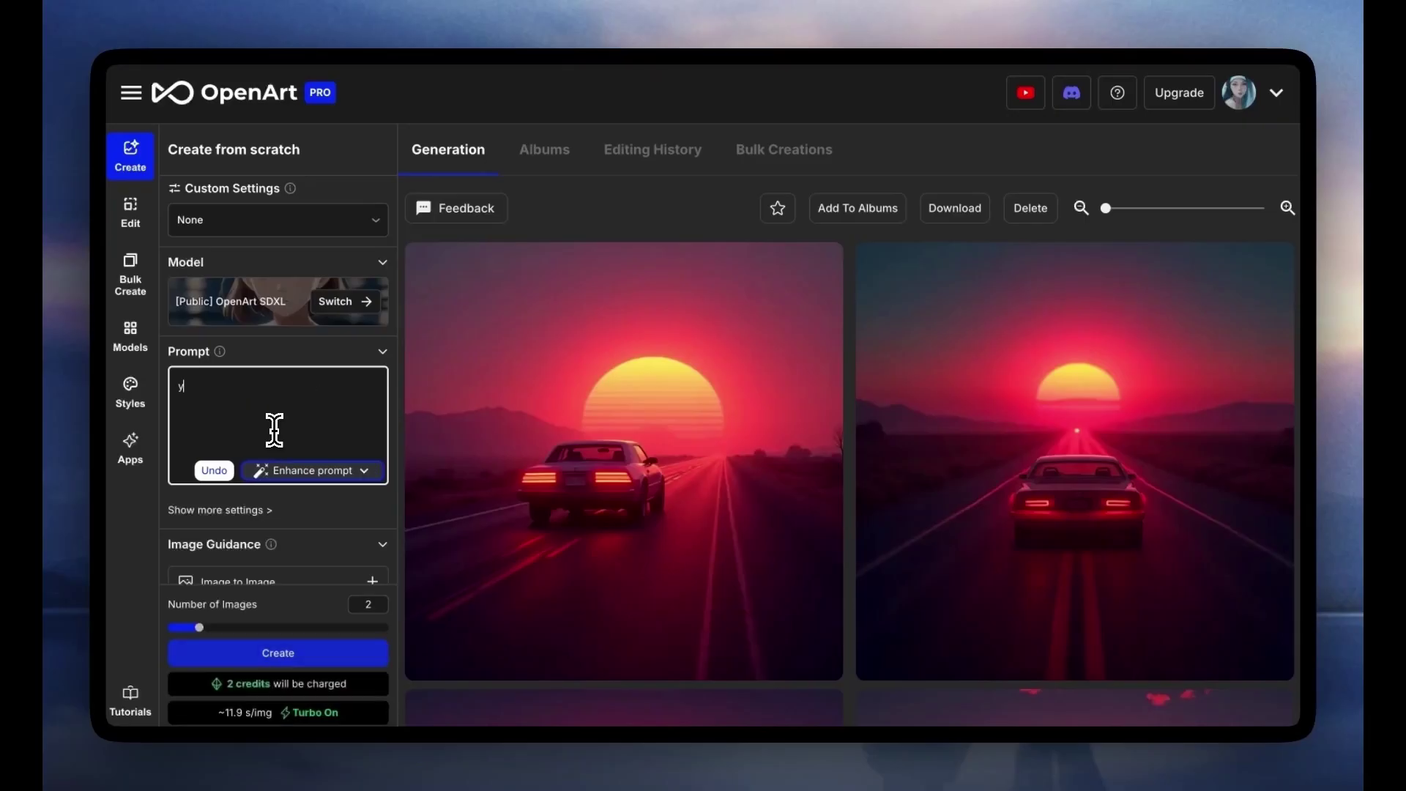
Paste the yellow gold engagement ring prompt for the Flux Dev model and generate two images.
{"action": "left_click", "coordinate": [337, 662]}
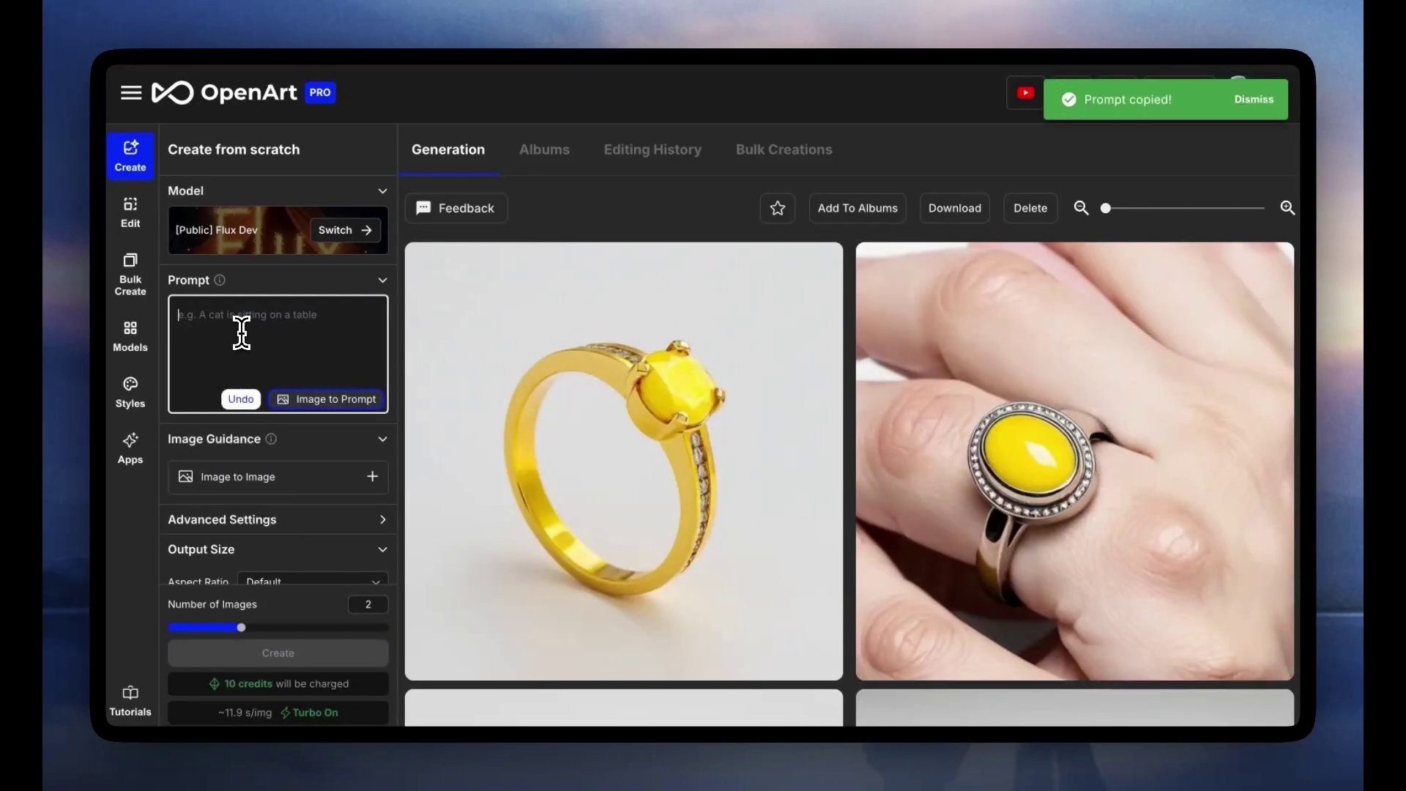
{"action": "left_click", "coordinate": [225, 313]}
{"action": "key", "text": "ctrl+v"}
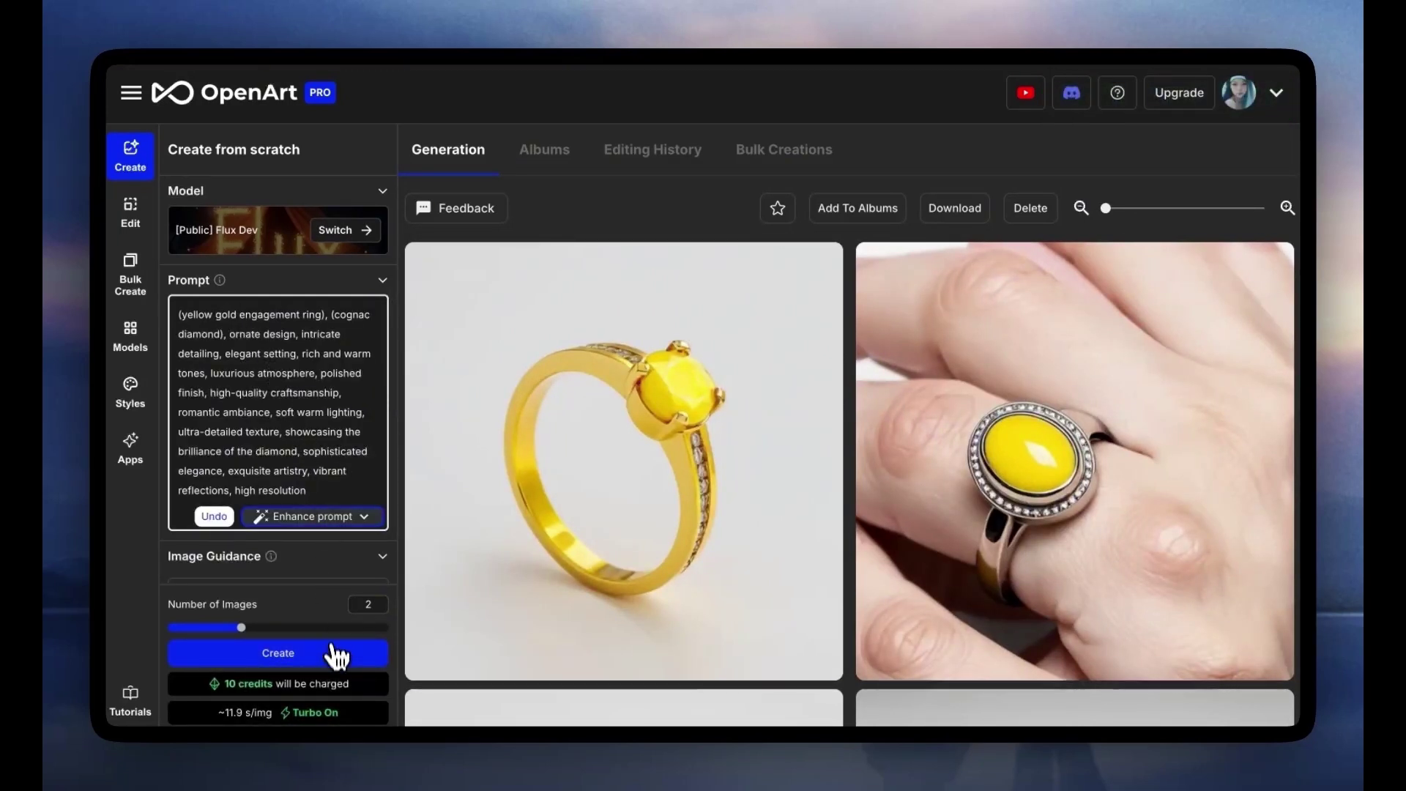
{"action": "left_click", "coordinate": [336, 654]}
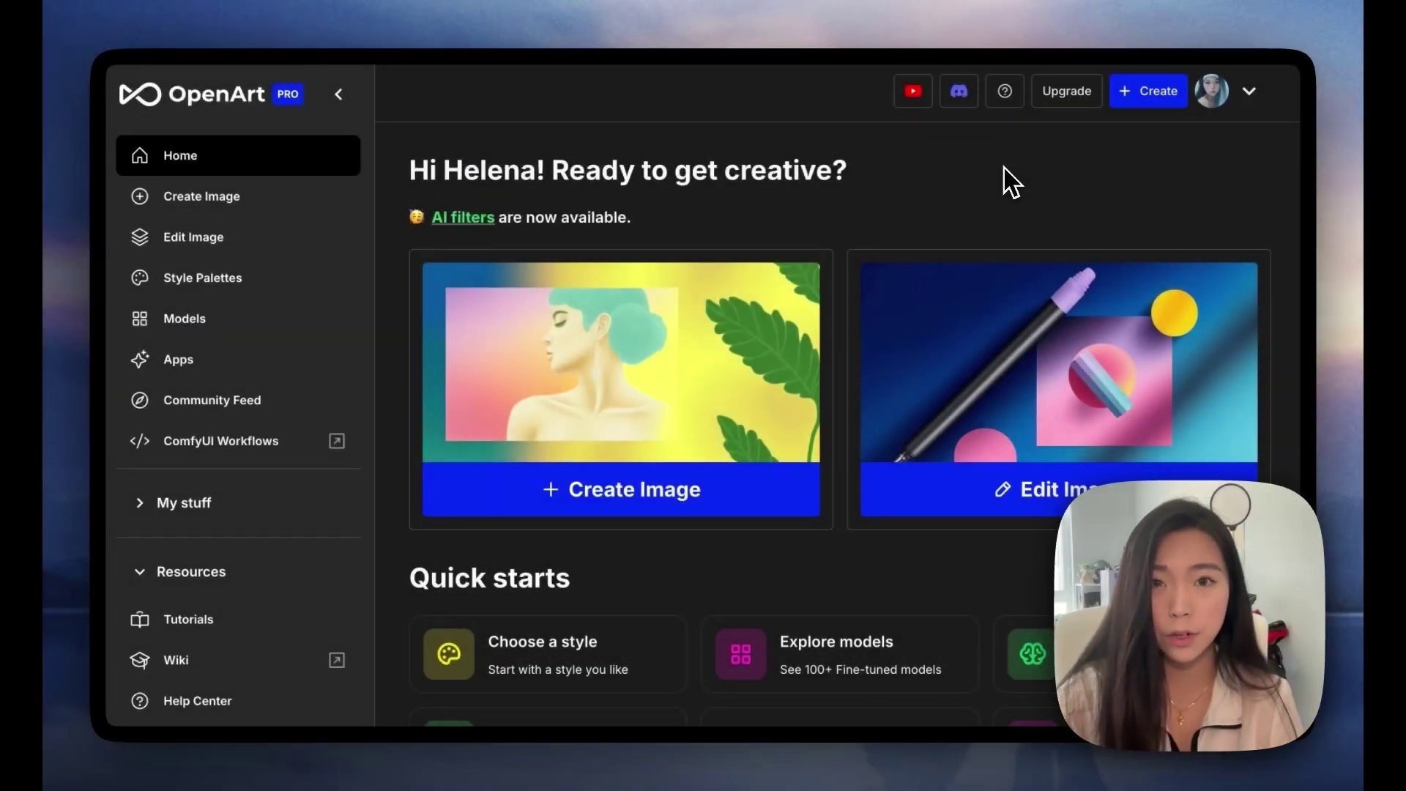
Open the image creation workspace from the home page and look through its generation settings.
{"action": "left_click", "coordinate": [753, 330]}
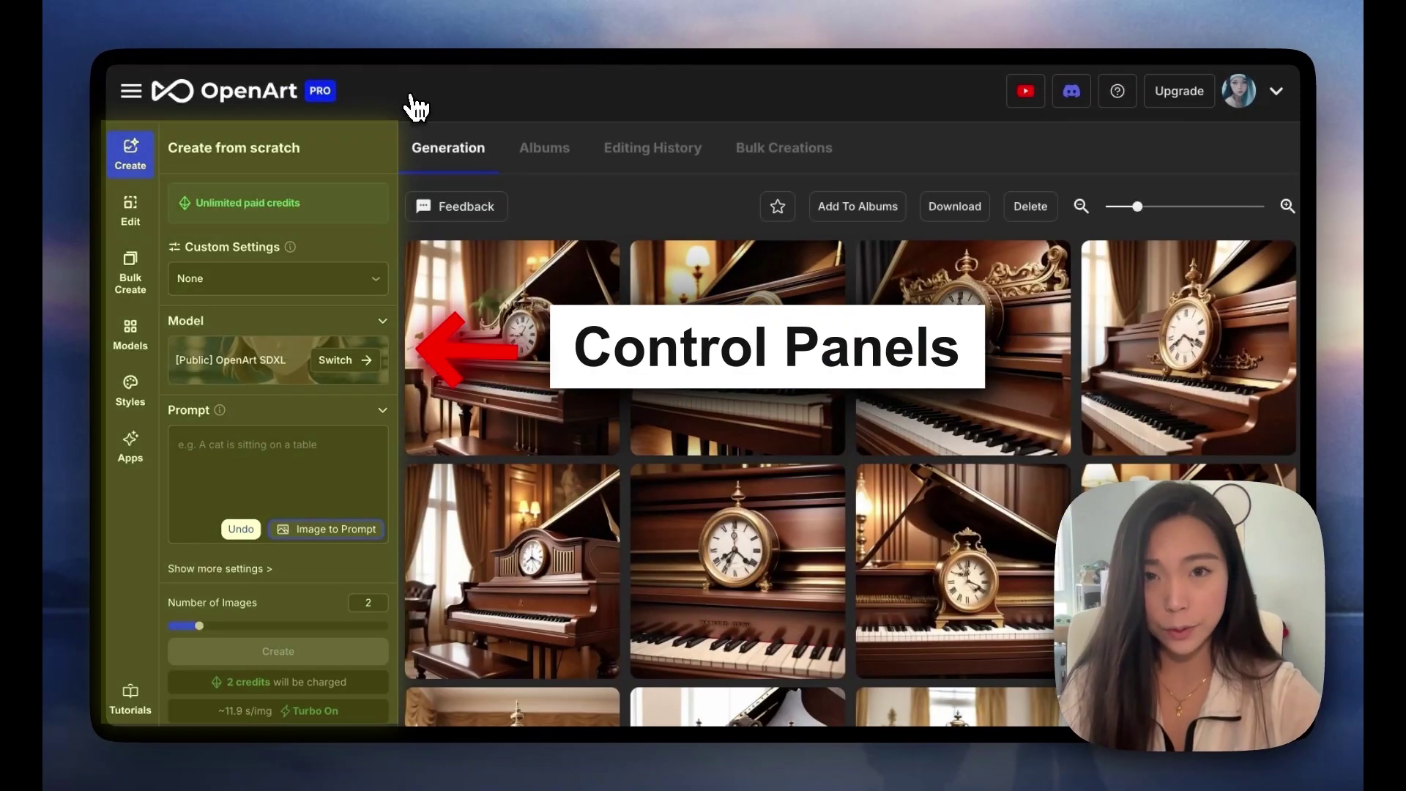
{"action": "scroll", "coordinate": [336, 476], "scroll_direction": "down", "scroll_amount": 6}
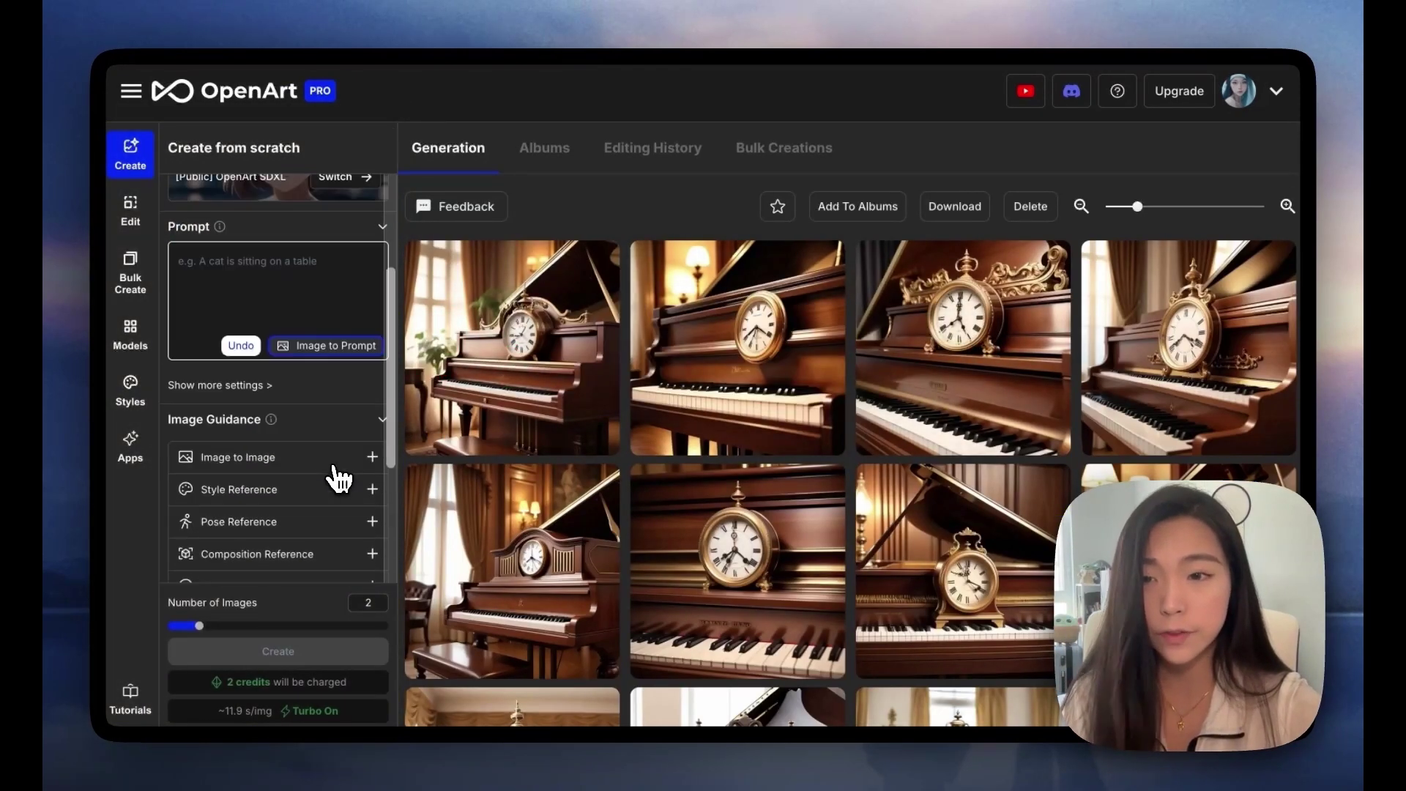
{"action": "scroll", "coordinate": [241, 410], "scroll_direction": "up", "scroll_amount": 6}
{"action": "scroll", "coordinate": [242, 395], "scroll_direction": "down", "scroll_amount": 1}
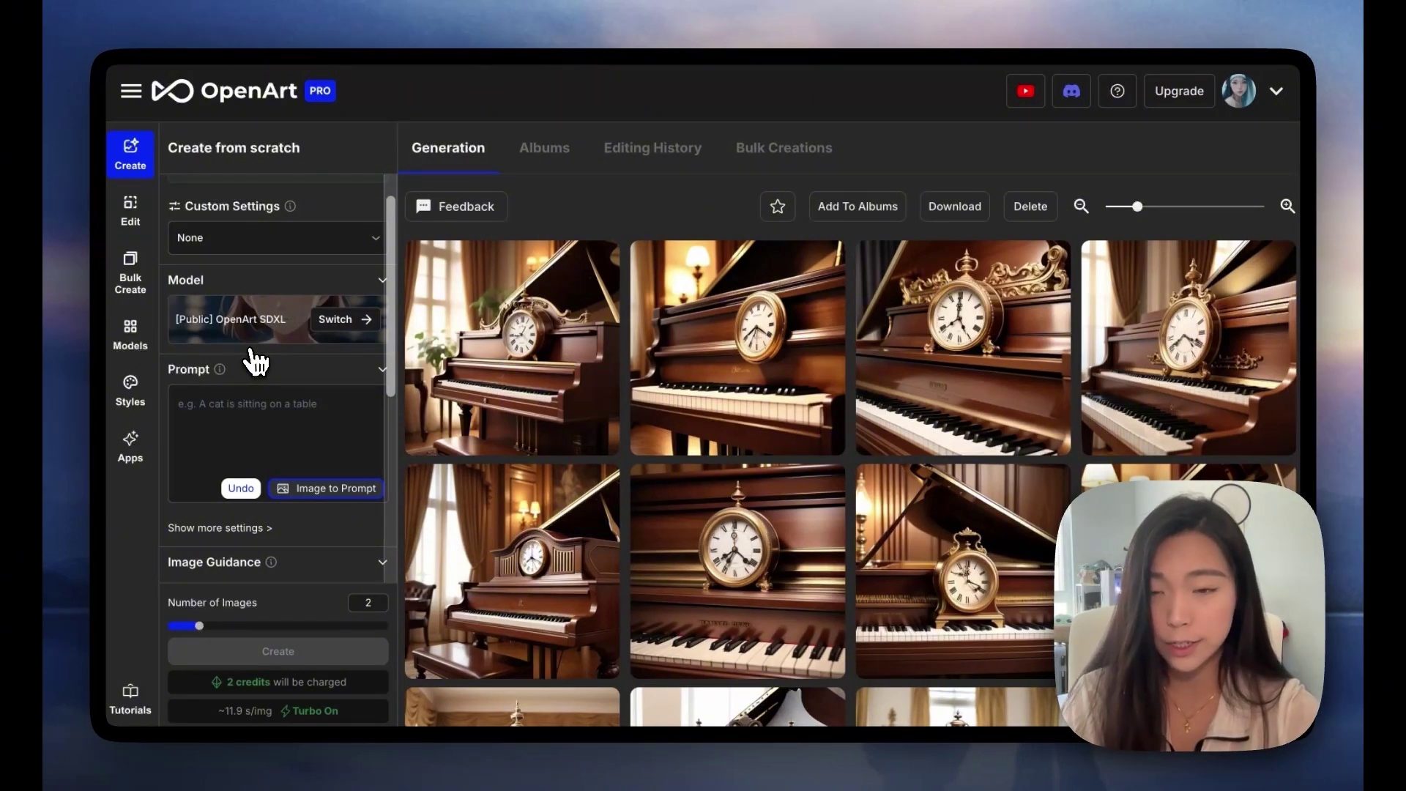
Generate two images with the OpenArt SDXL model from the prompt "animal friends in a forest".
{"action": "scroll", "coordinate": [255, 361], "scroll_direction": "down", "scroll_amount": 1}
{"action": "left_click", "coordinate": [256, 388]}
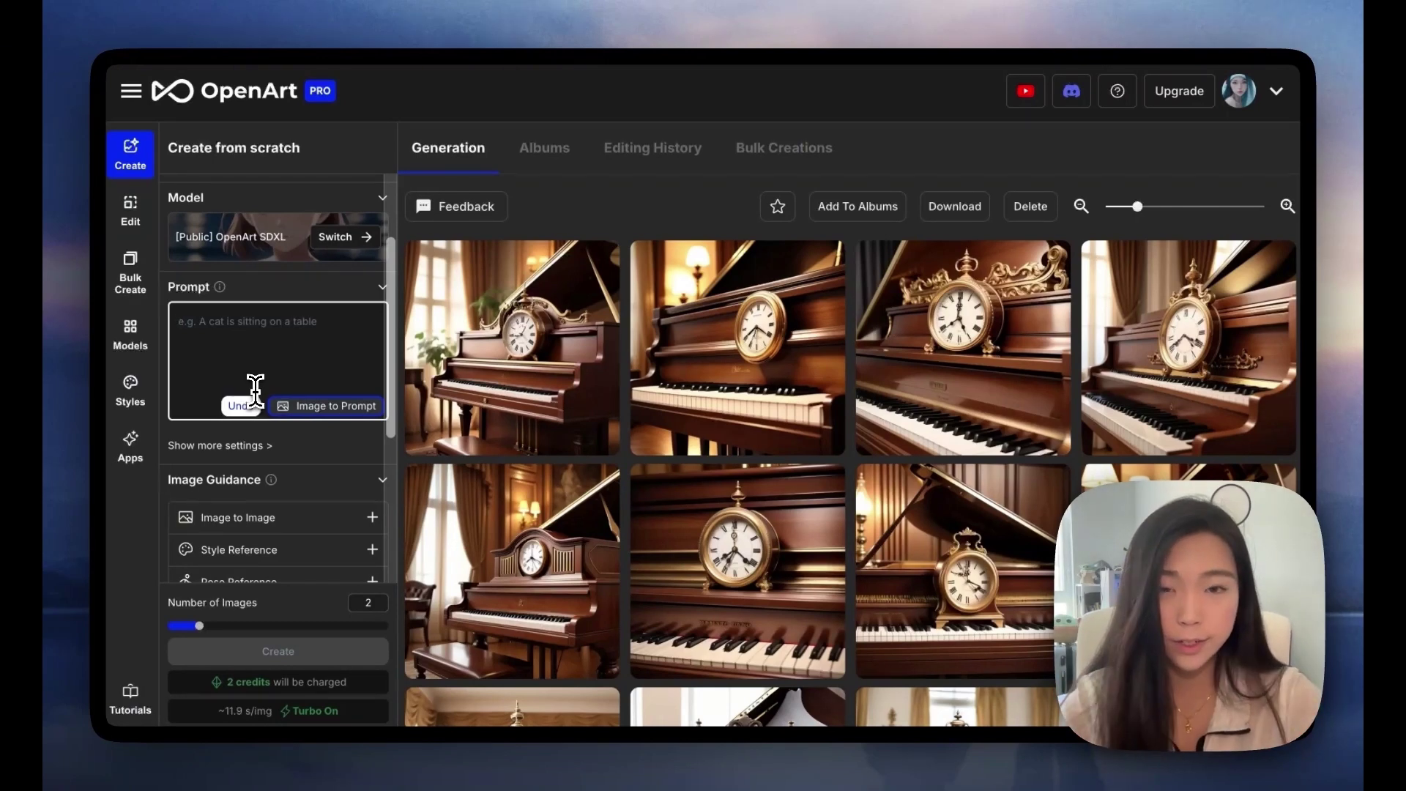
{"action": "type", "text": "animal friends in a forest"}
{"action": "scroll", "coordinate": [333, 418], "scroll_direction": "up", "scroll_amount": 1}
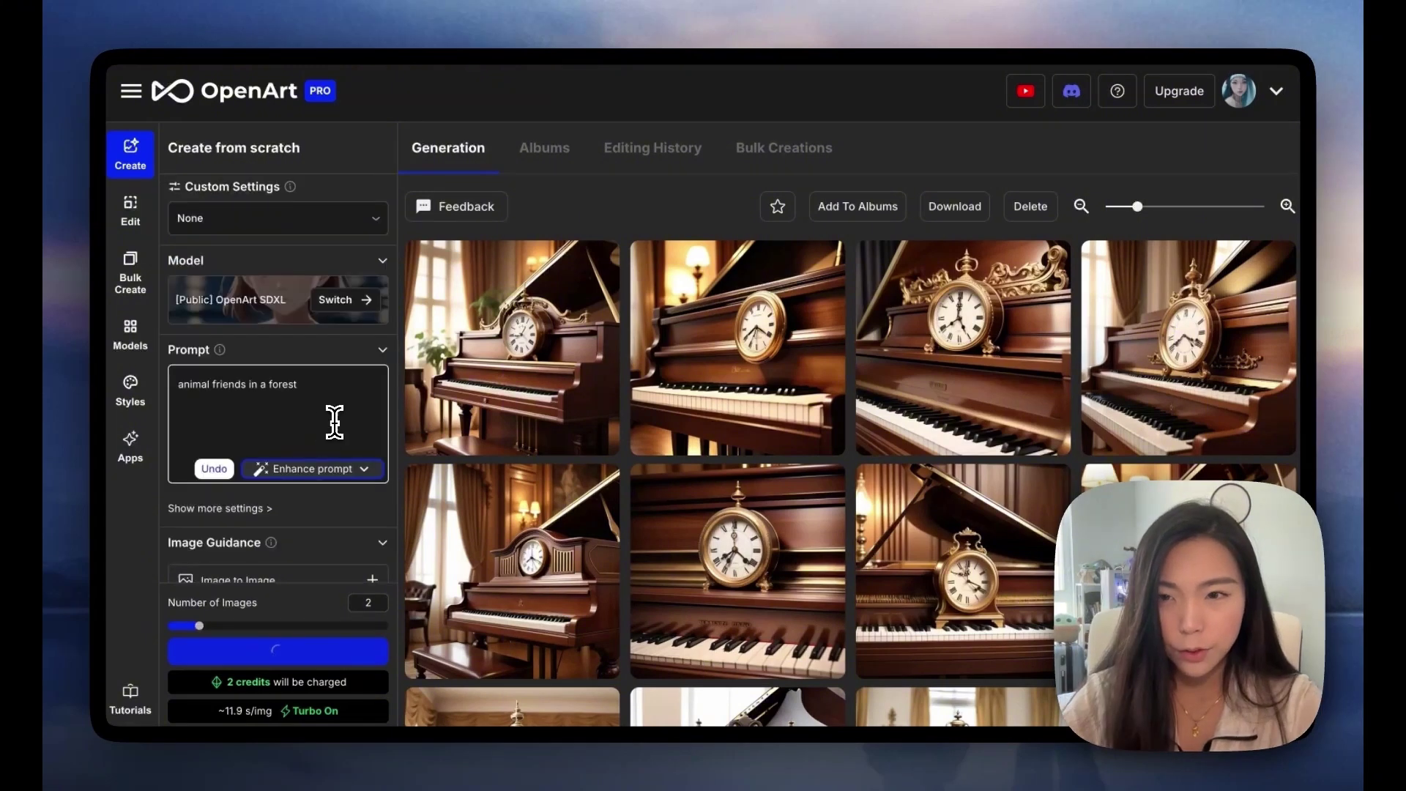
{"action": "key", "text": "Return"}
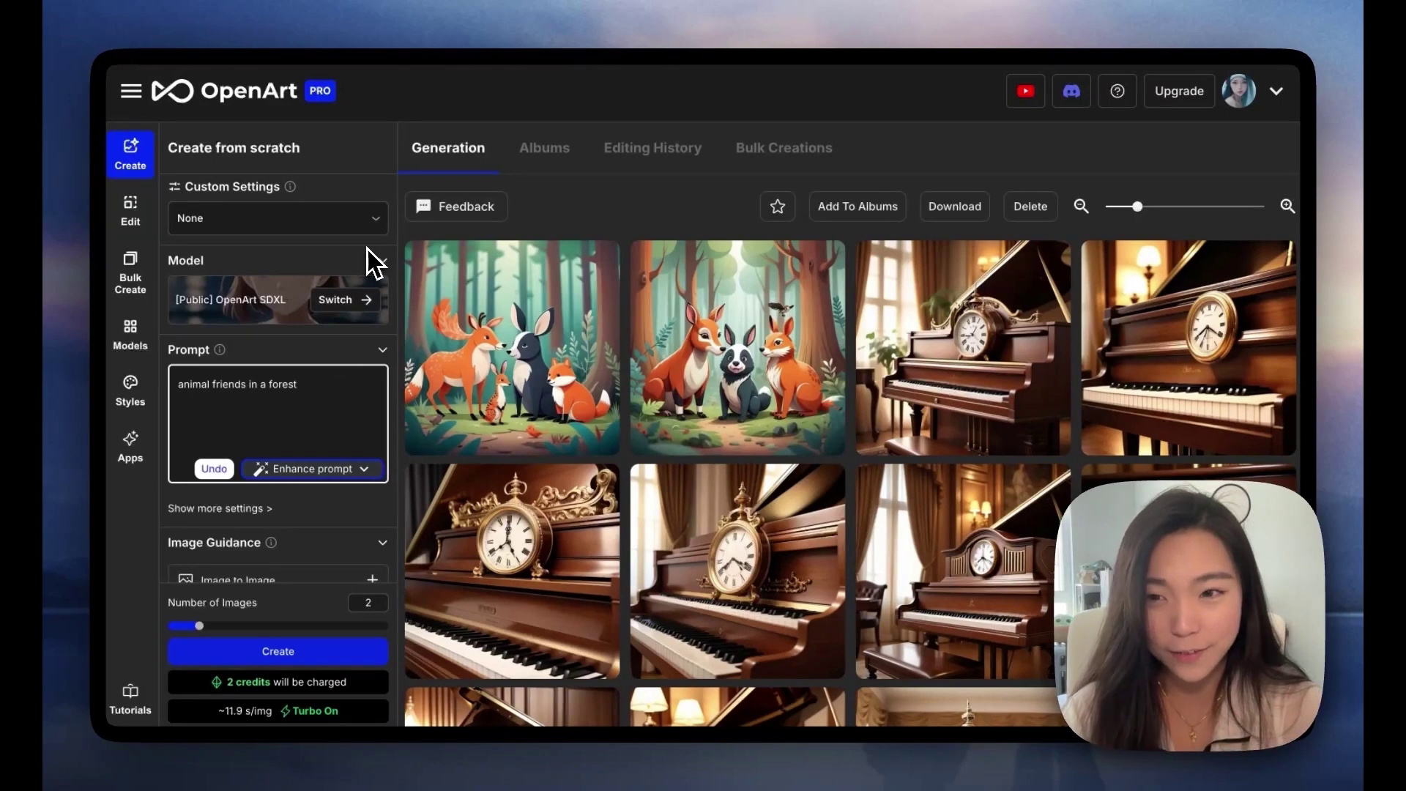
Preview the second generated forest image, and apply Quick Enhance to the prompt.
{"action": "left_click", "coordinate": [762, 317]}
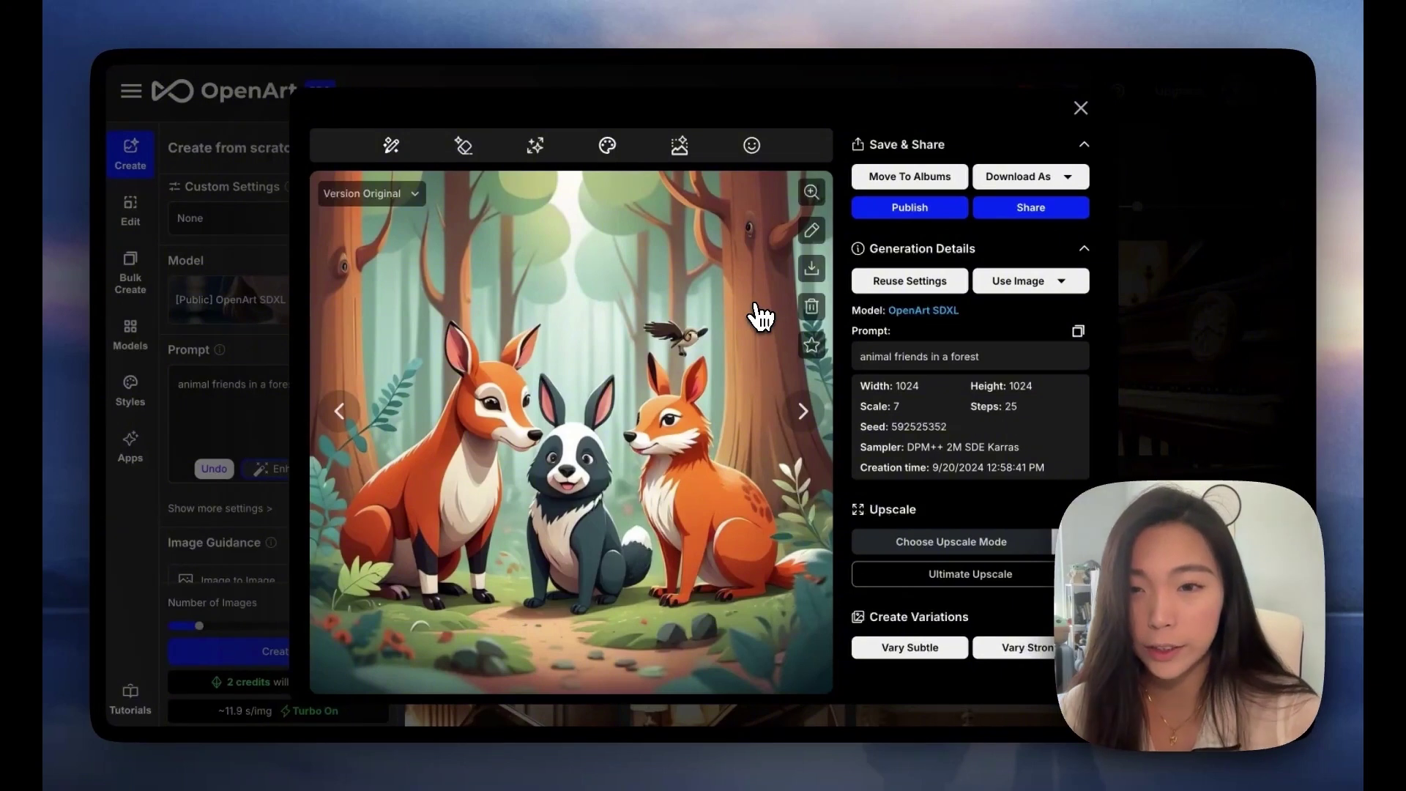
{"action": "left_click", "coordinate": [1183, 393]}
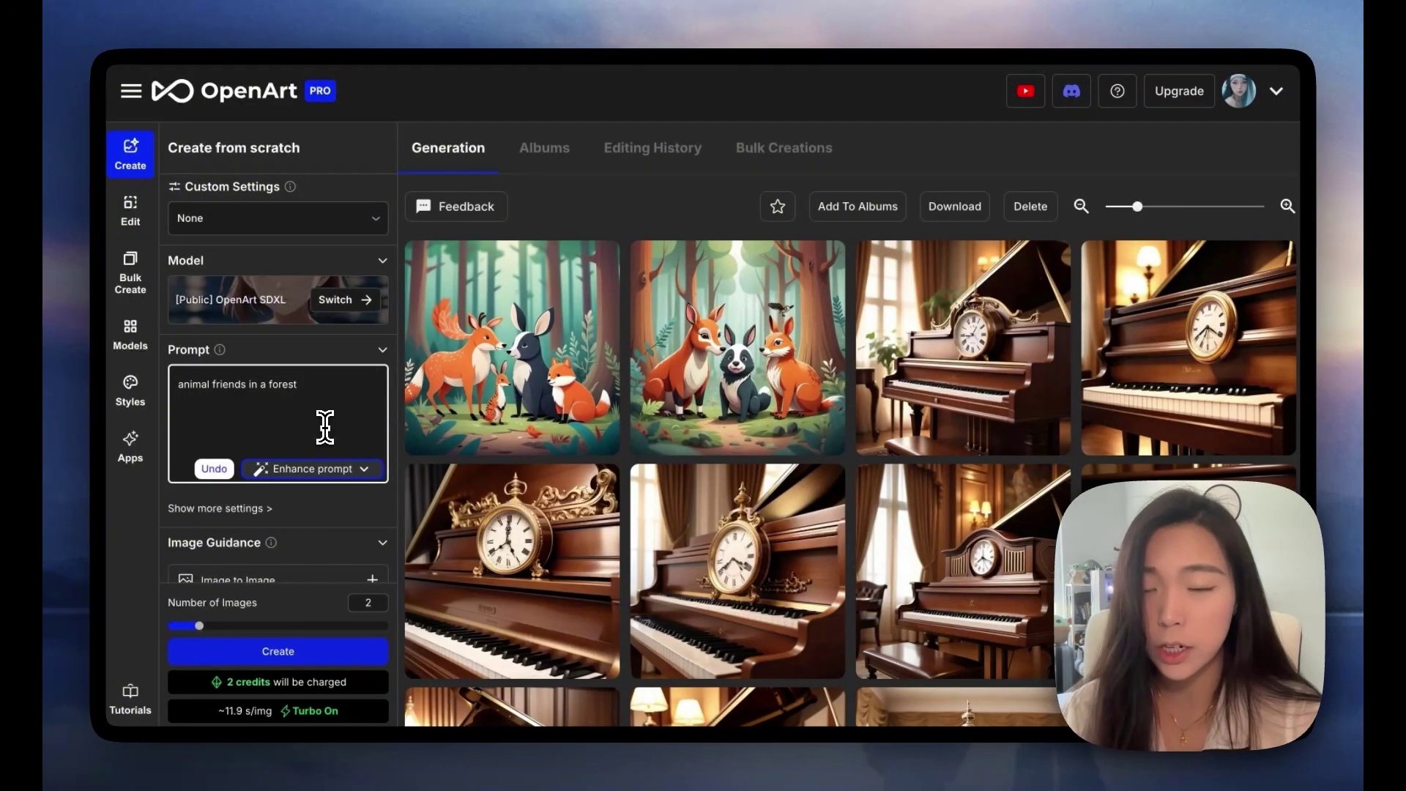
{"action": "left_click", "coordinate": [317, 469]}
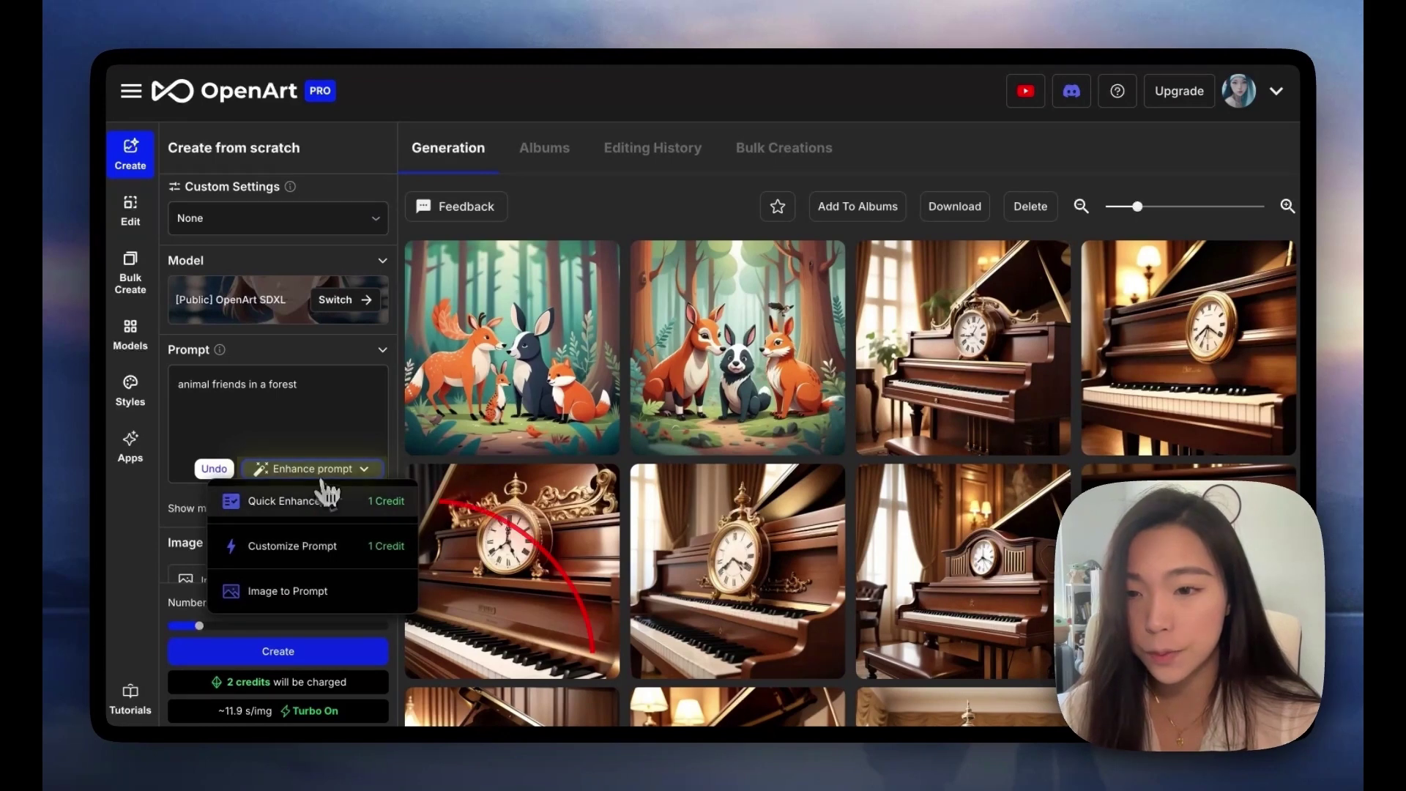
{"action": "left_click", "coordinate": [325, 504]}
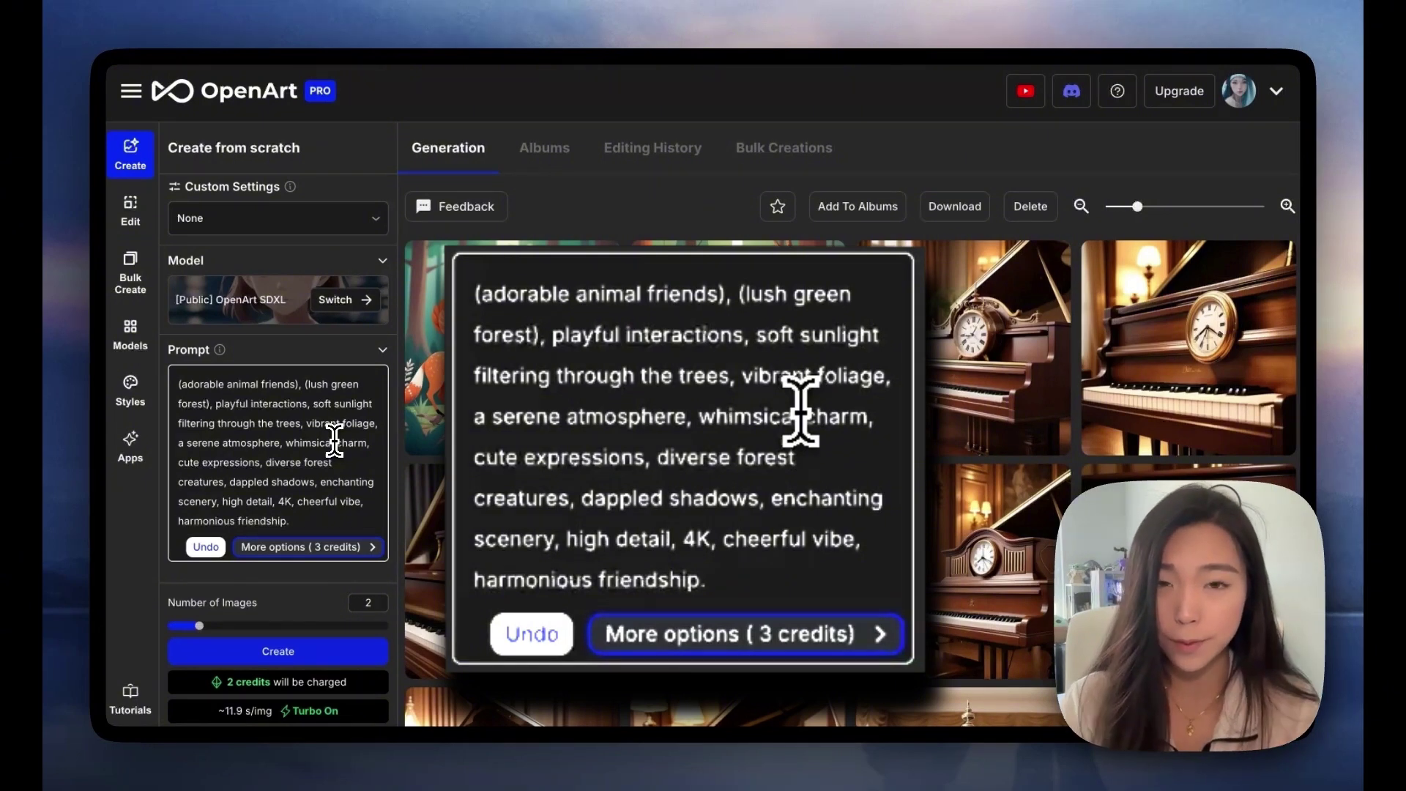
Read through the enhanced prompt, examining its subject, action, atmosphere and image-quality phrases.
{"action": "left_click", "coordinate": [305, 521]}
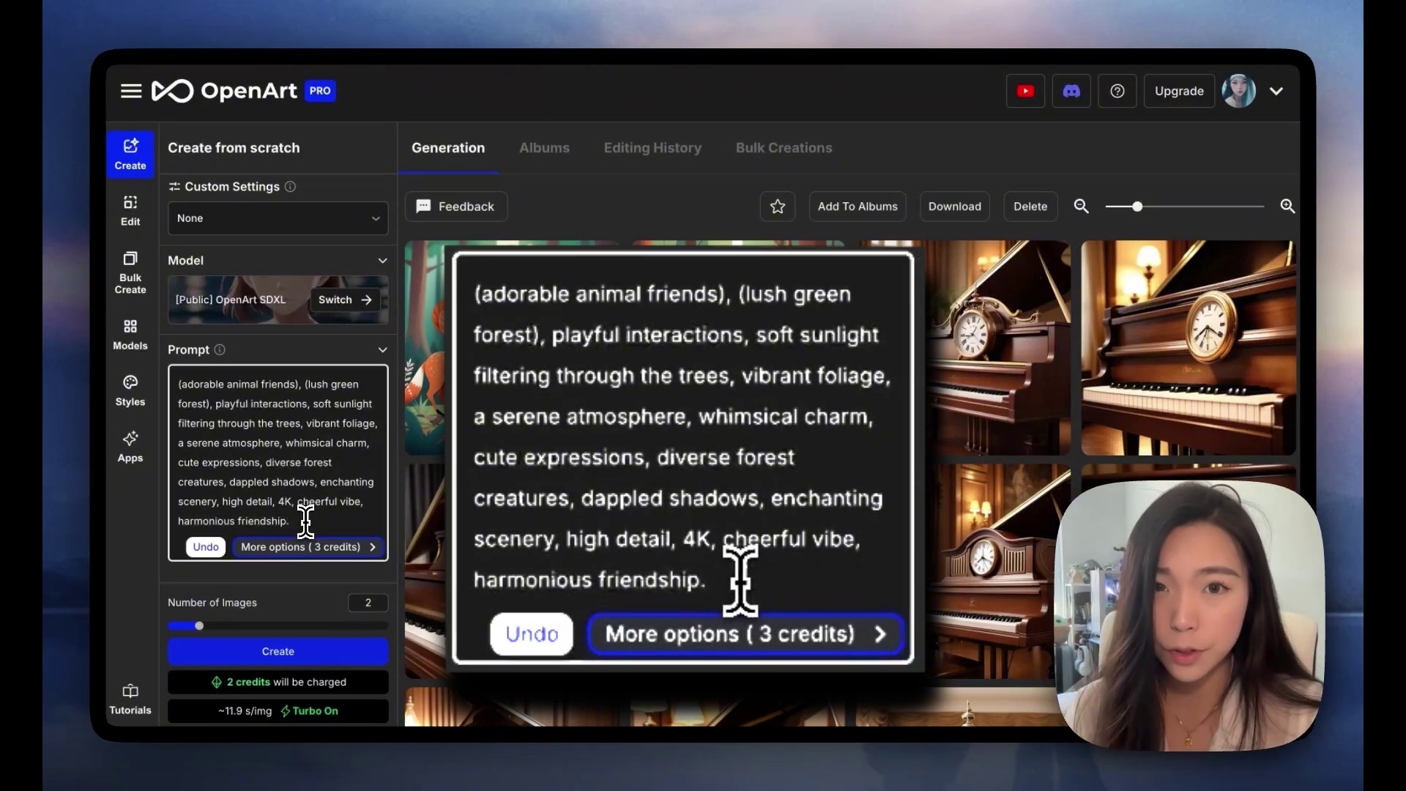
{"action": "left_click_drag", "start_coordinate": [215, 403], "coordinate": [308, 423]}
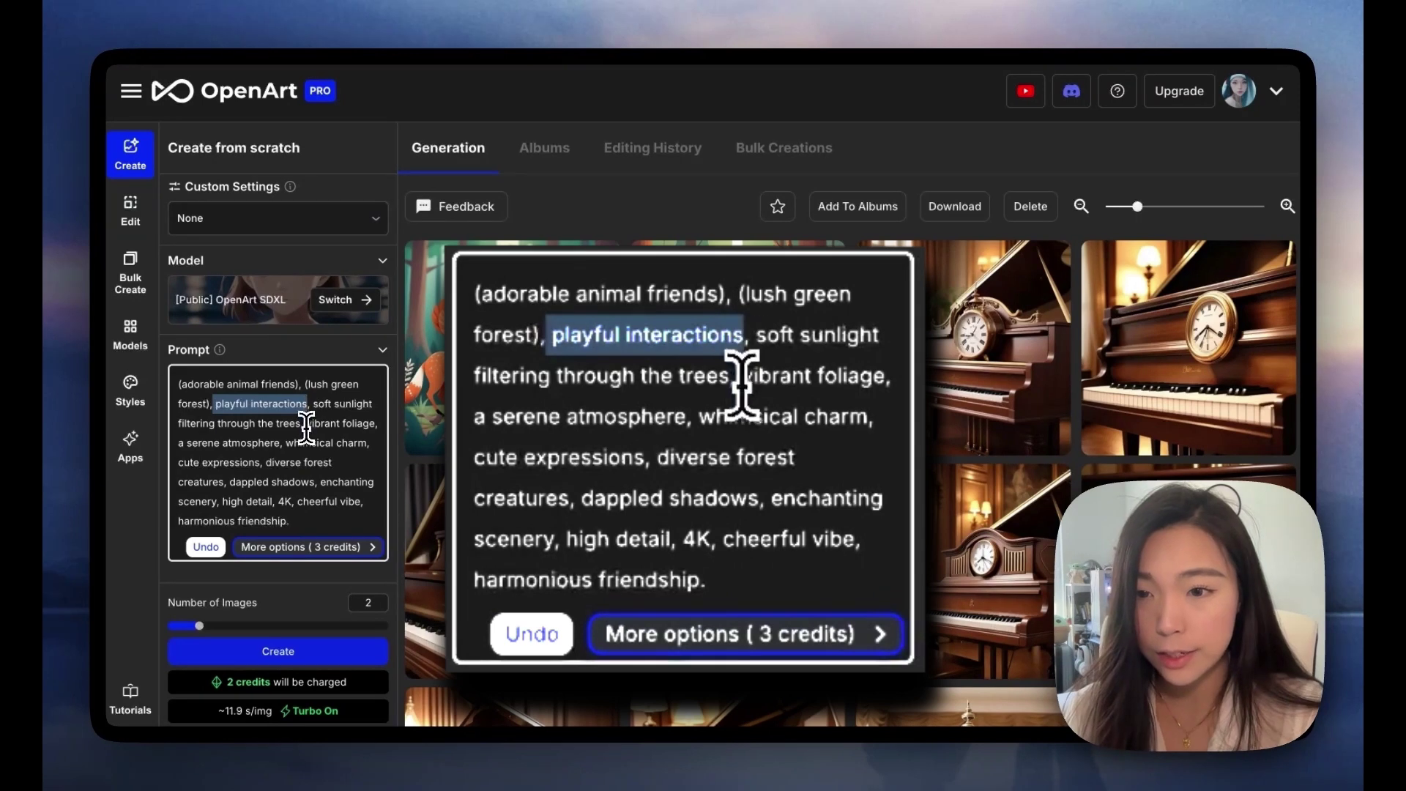
{"action": "left_click", "coordinate": [320, 431]}
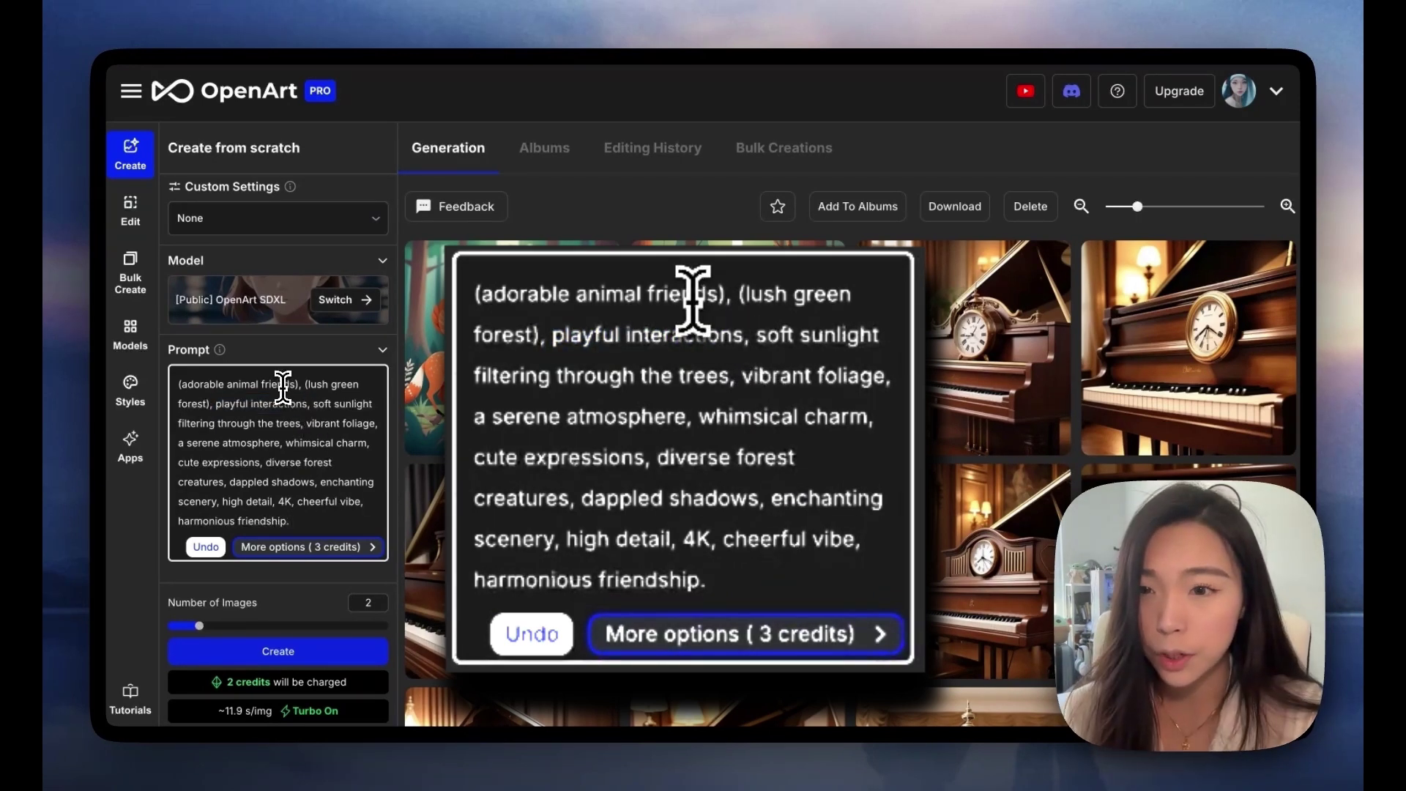
{"action": "left_click_drag", "start_coordinate": [299, 384], "coordinate": [178, 384]}
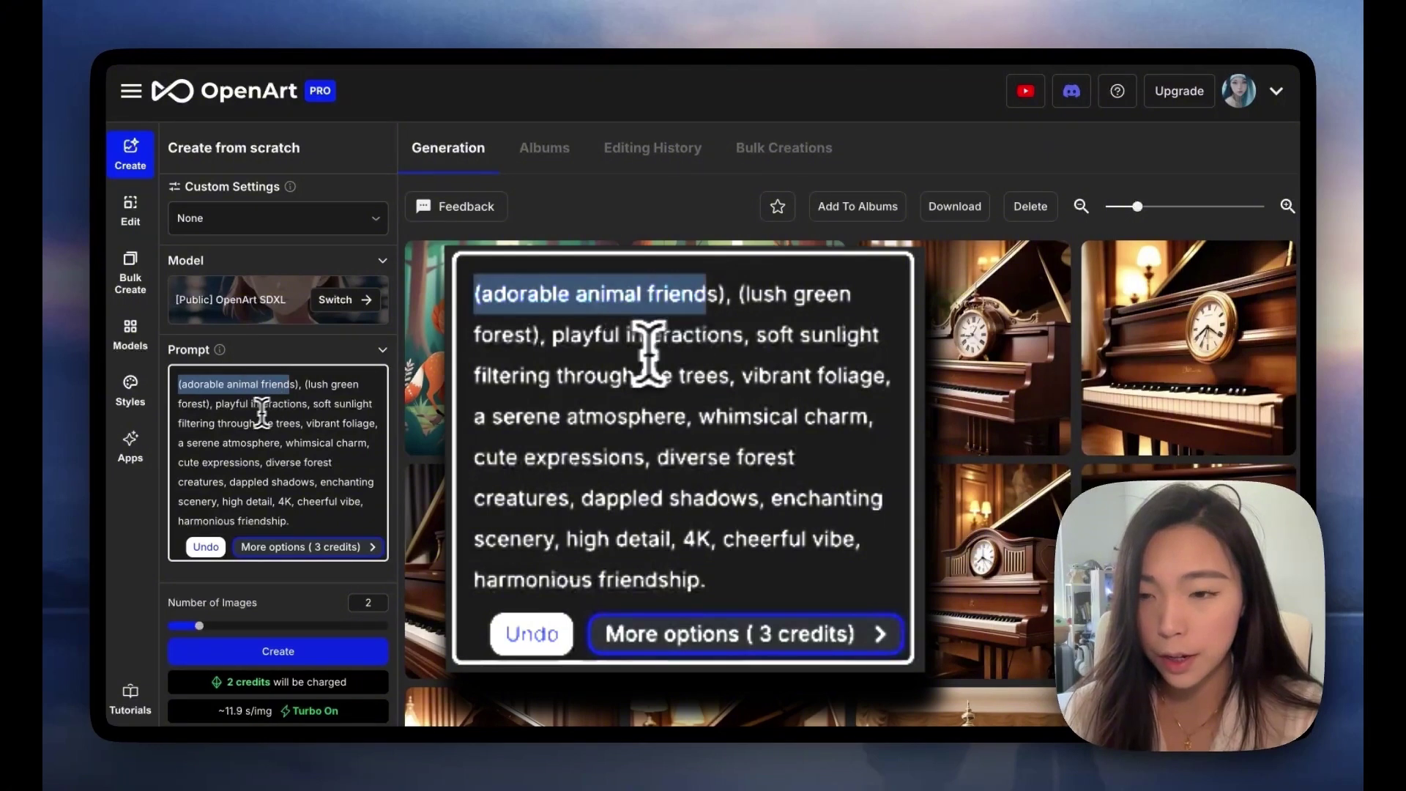
{"action": "left_click_drag", "start_coordinate": [231, 423], "coordinate": [323, 463]}
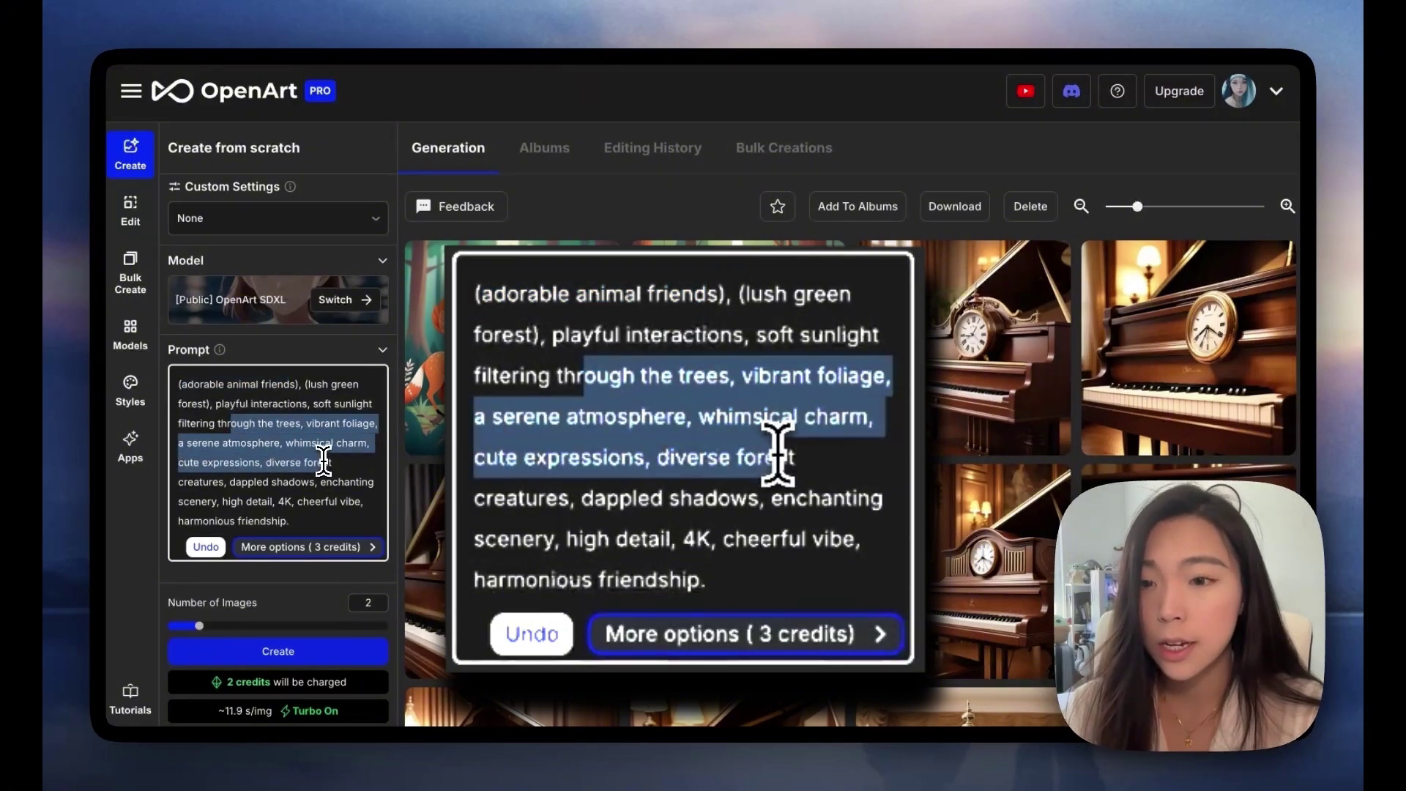
{"action": "left_click", "coordinate": [322, 465]}
{"action": "left_click", "coordinate": [260, 462]}
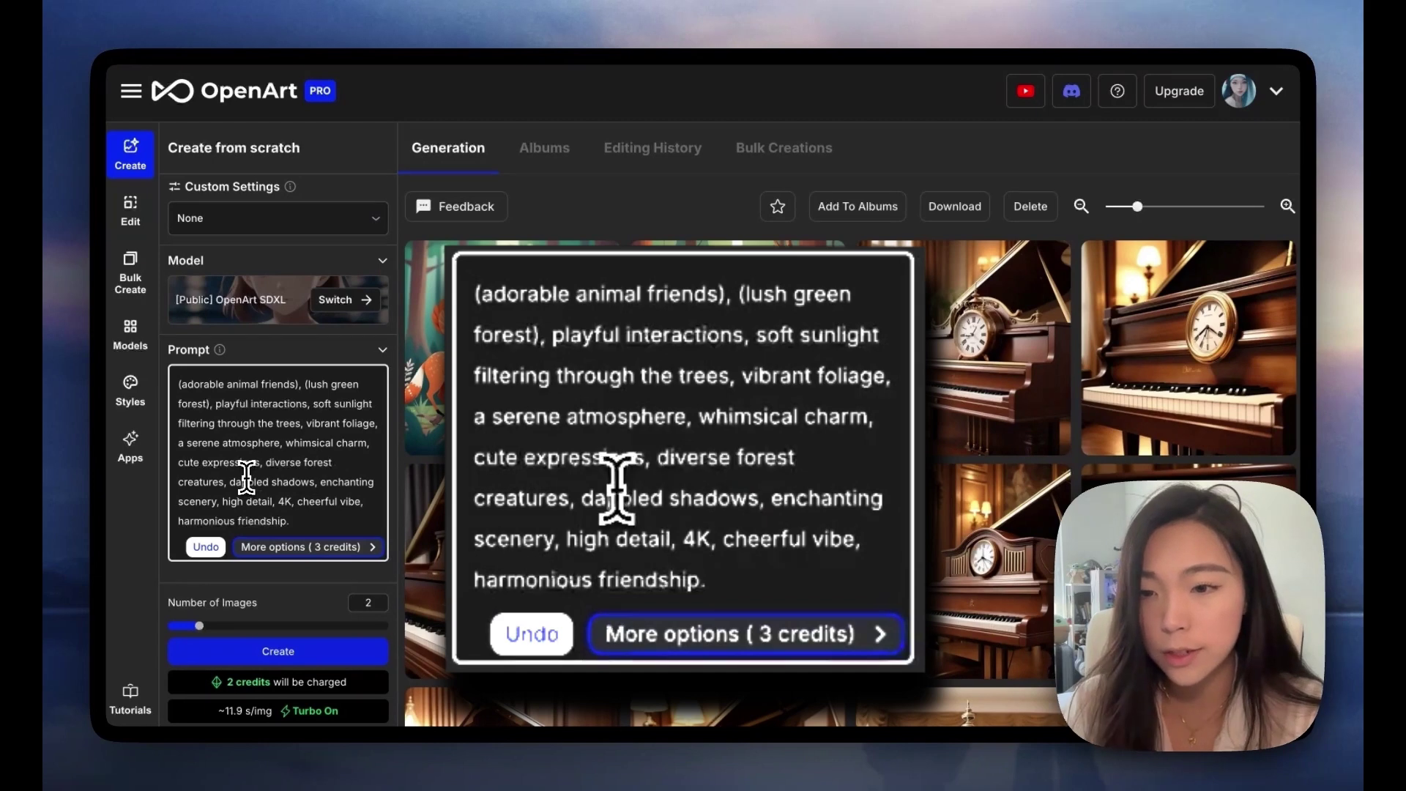
{"action": "mouse_move", "coordinate": [287, 502]}
{"action": "left_mouse_down"}
{"action": "mouse_move", "coordinate": [220, 503]}
{"action": "mouse_move", "coordinate": [298, 505]}
{"action": "left_mouse_up"}
{"action": "left_click", "coordinate": [224, 505]}
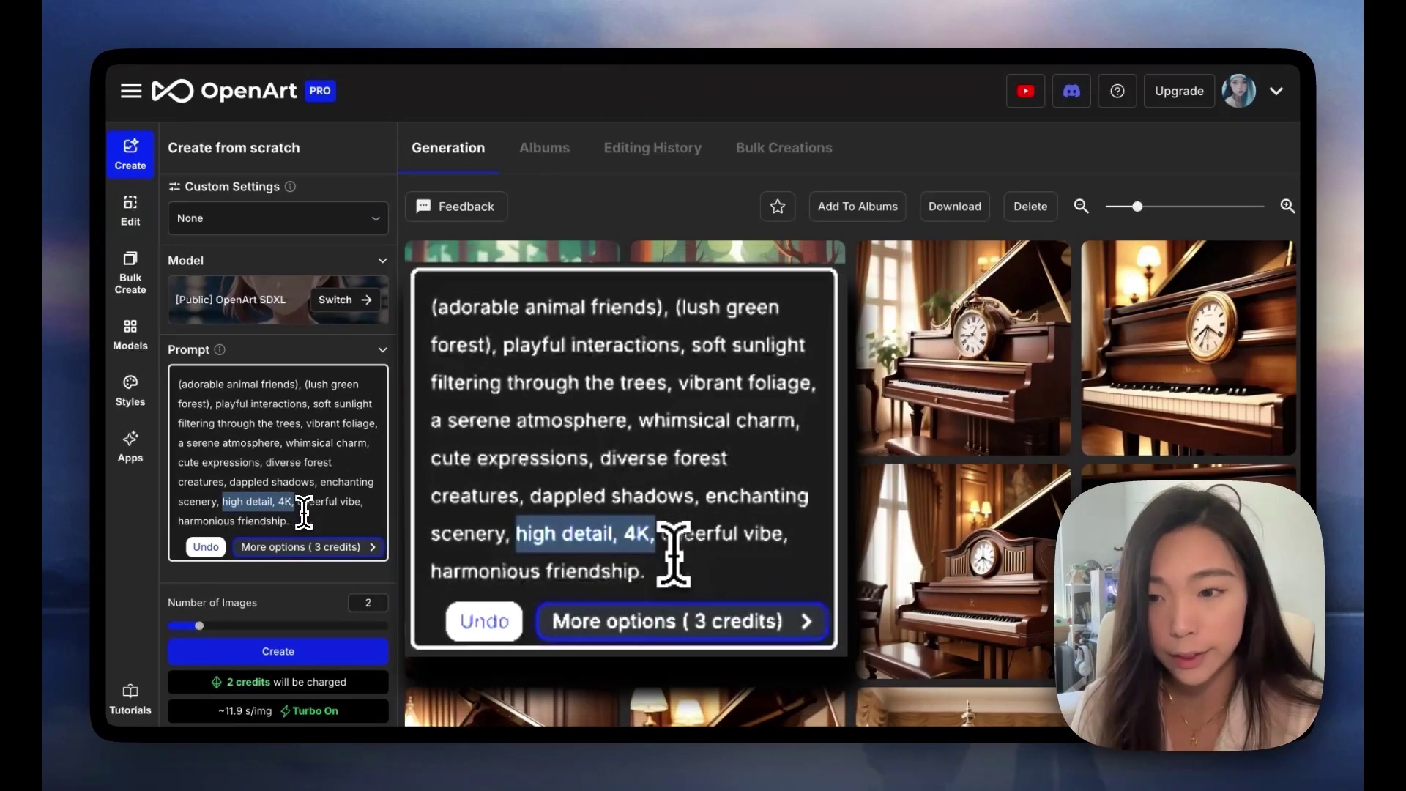
Generate two images from the enhanced prompt and preview the first one enlarged.
{"action": "left_click", "coordinate": [326, 656]}
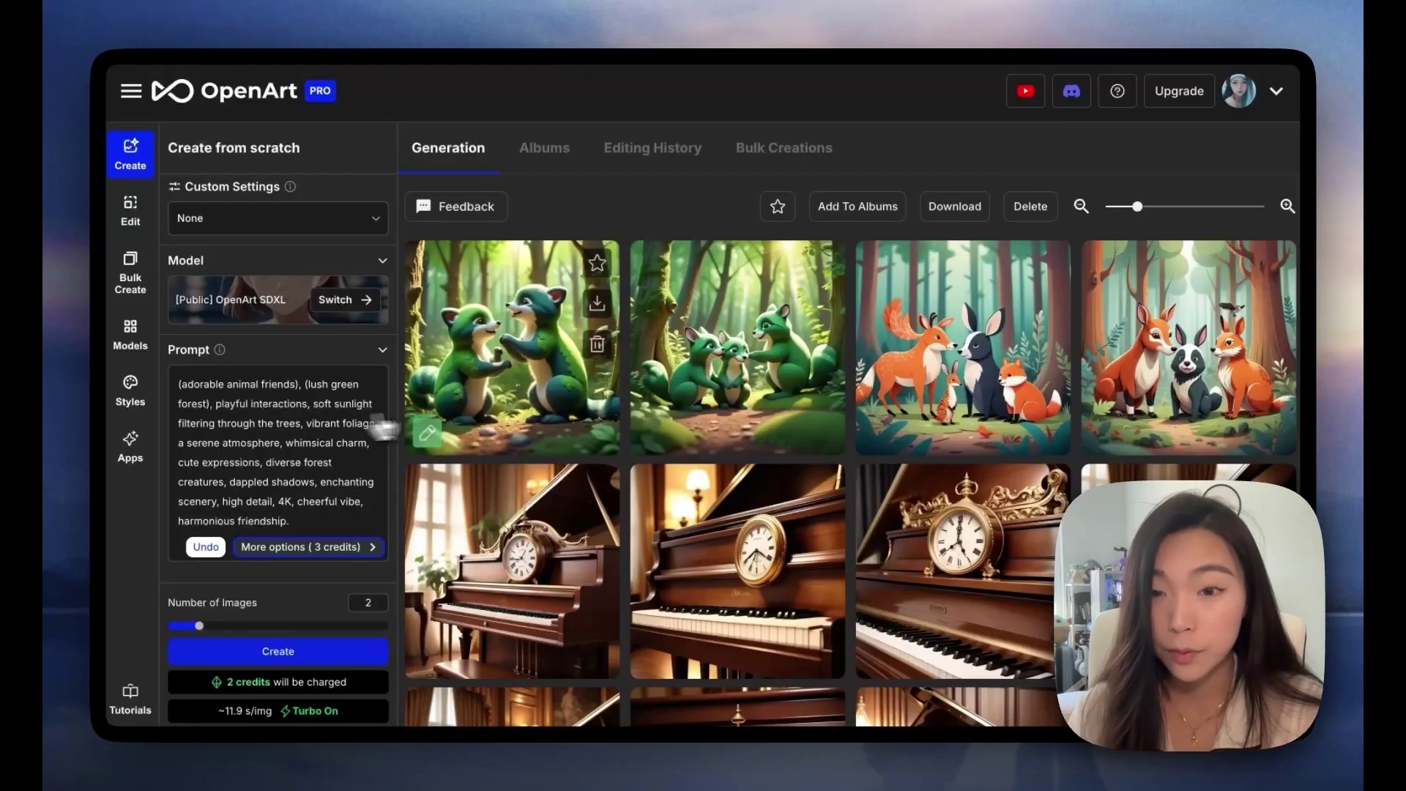
{"action": "left_click", "coordinate": [477, 382]}
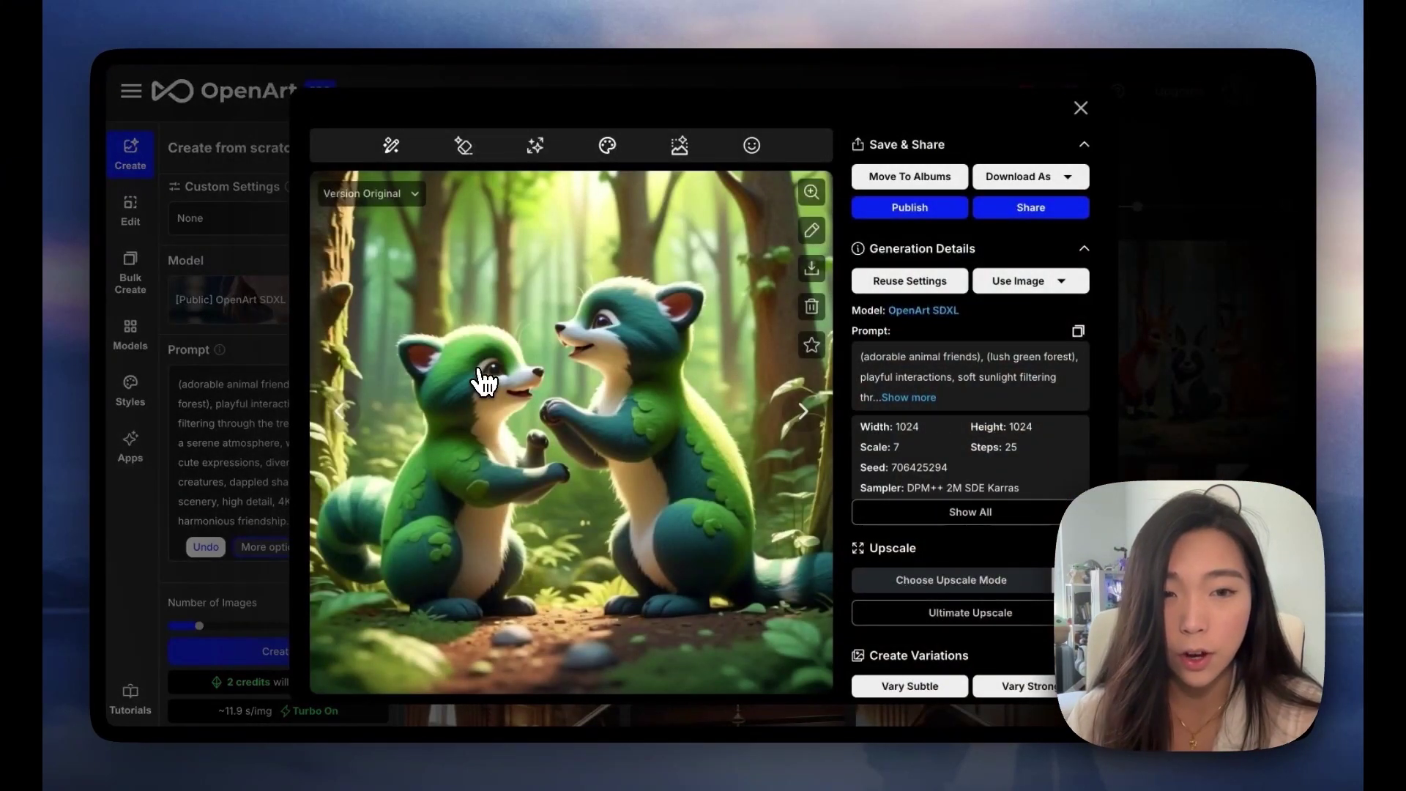
{"action": "left_click", "coordinate": [220, 374]}
Remove "(lush green forest)," from the prompt and generate two images from the shortened version.
{"action": "left_click", "coordinate": [245, 377]}
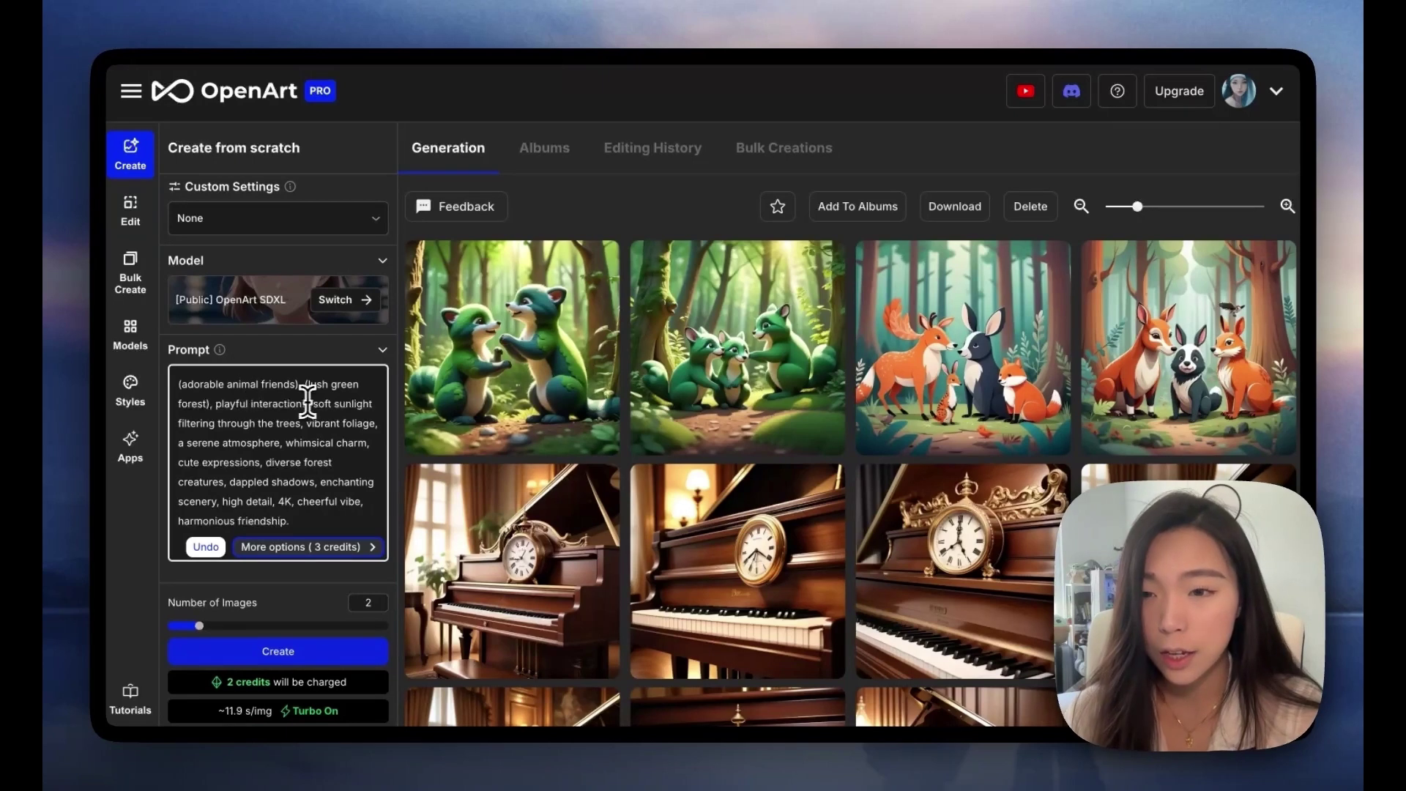
{"action": "left_click_drag", "start_coordinate": [305, 382], "coordinate": [211, 404]}
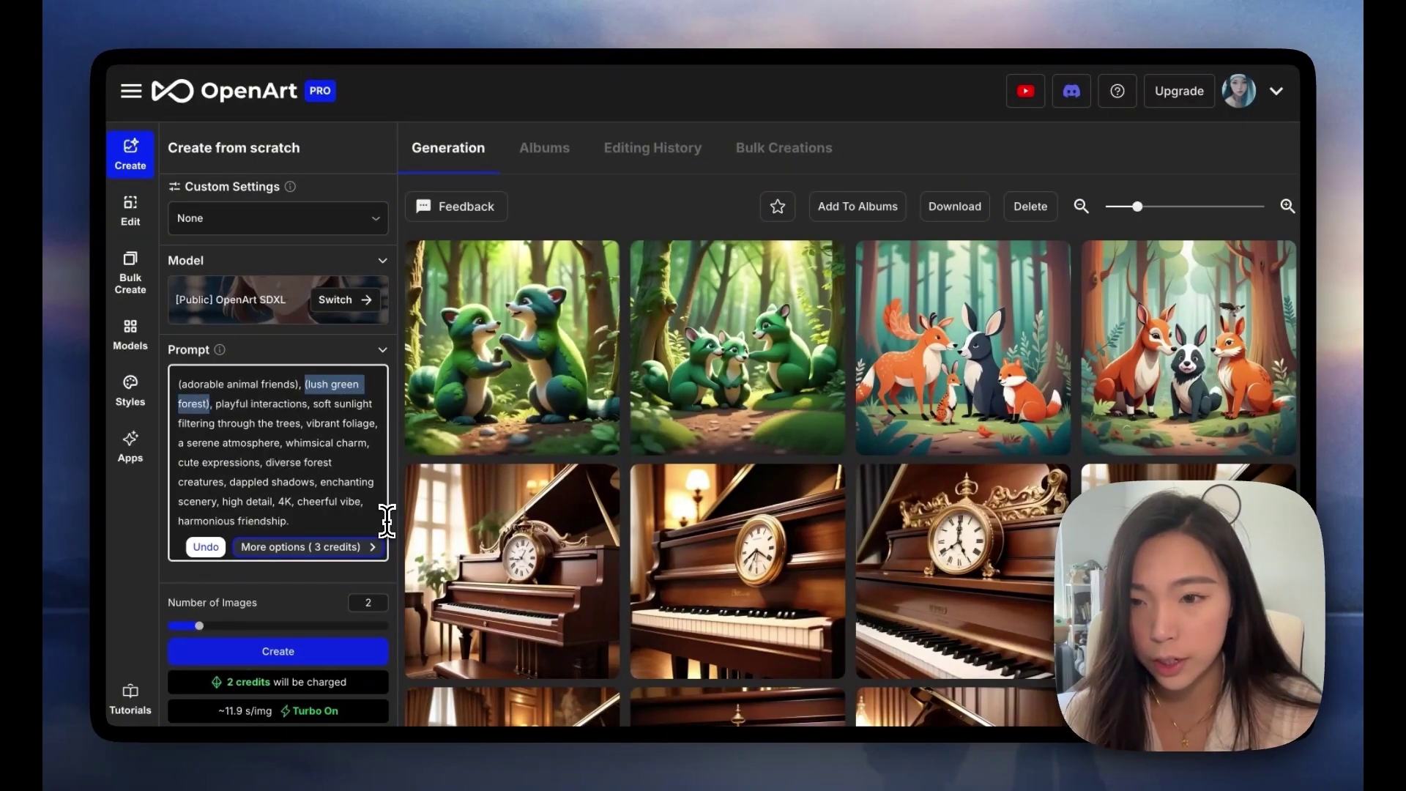
{"action": "key", "text": "BackSpace"}
{"action": "key", "text": "BackSpace"}
{"action": "key", "text": "BackSpace"}
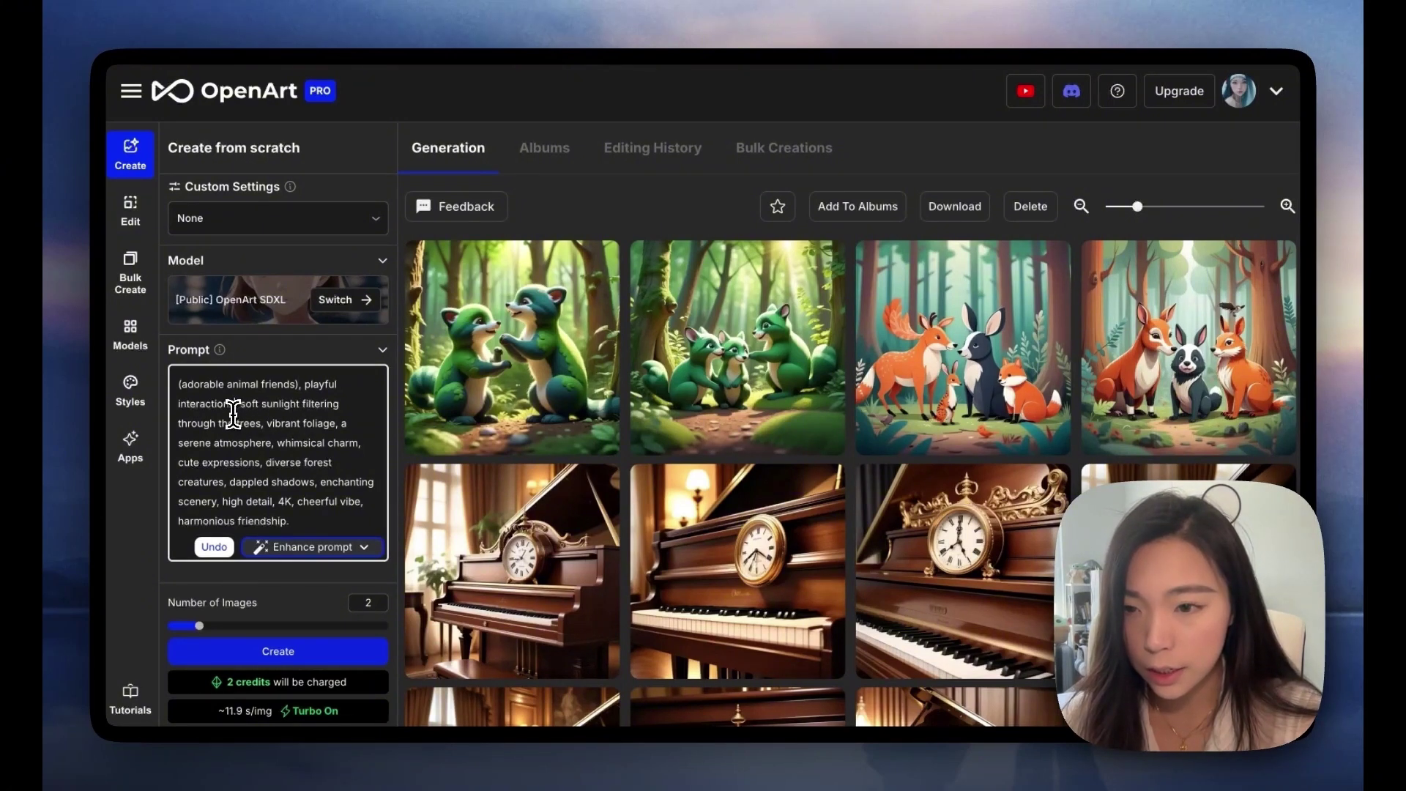
{"action": "left_click", "coordinate": [276, 656]}
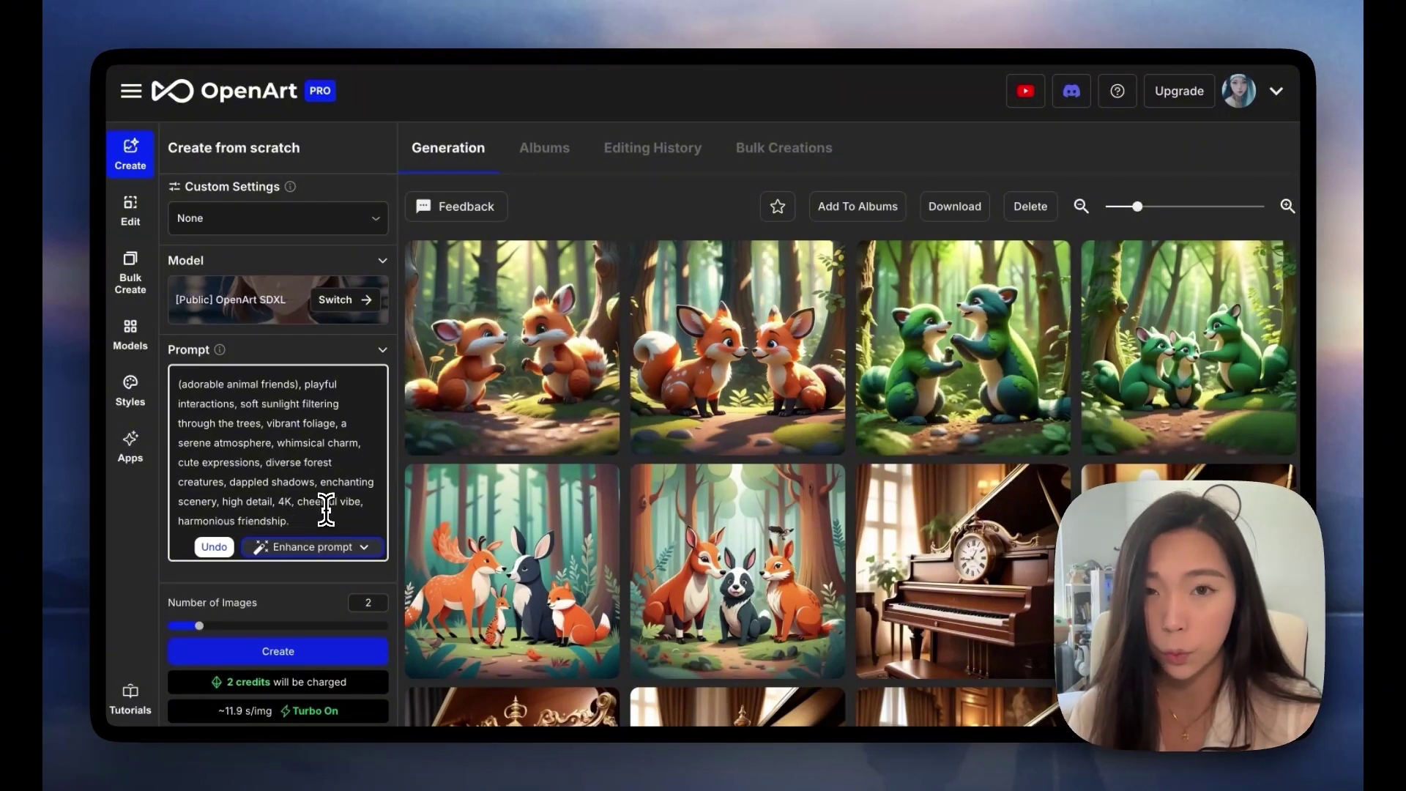
Compare the newly generated fox images with those from the original short prompt in the enlarged preview.
{"action": "left_click", "coordinate": [493, 380]}
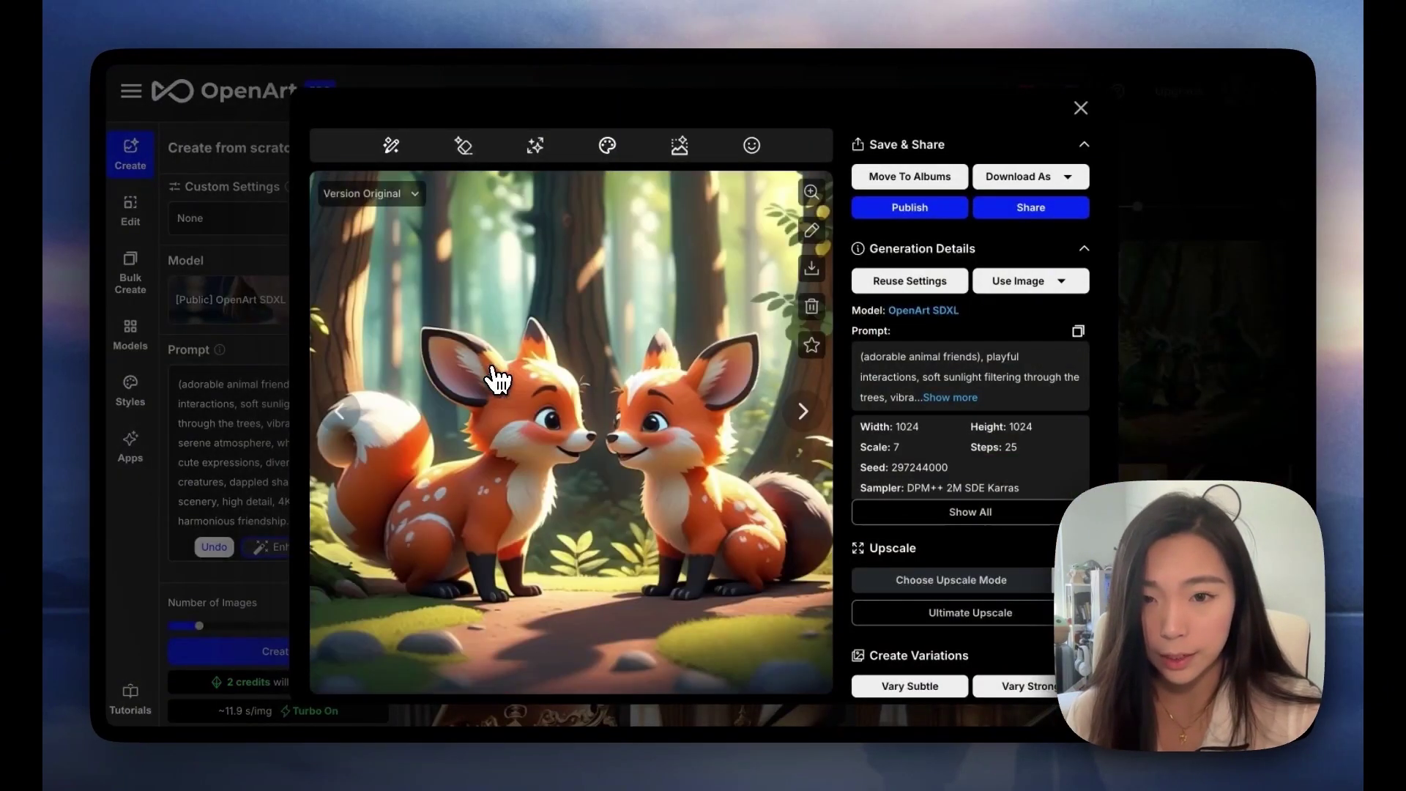
{"action": "left_click", "coordinate": [1194, 282]}
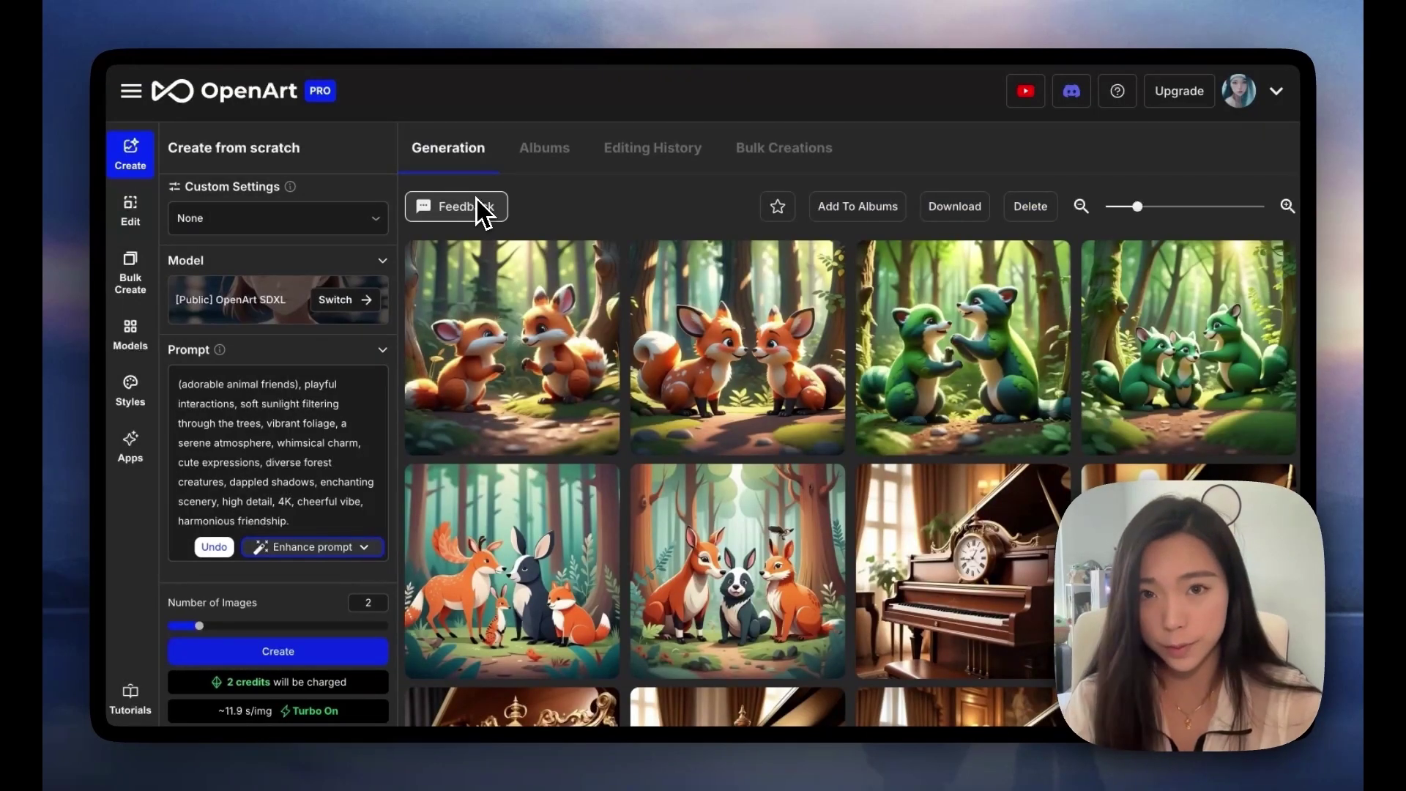
{"action": "left_click", "coordinate": [518, 559]}
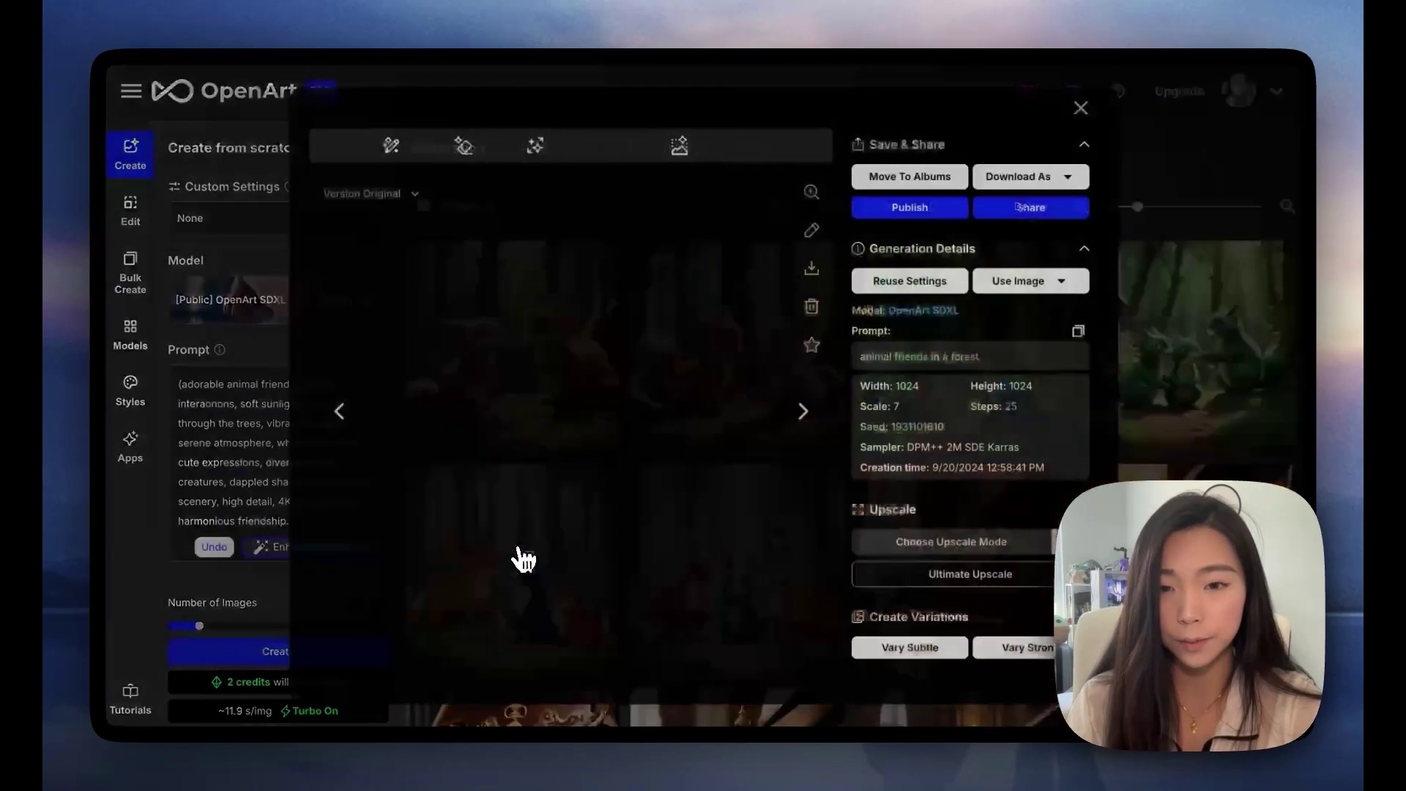
{"action": "left_click", "coordinate": [804, 411]}
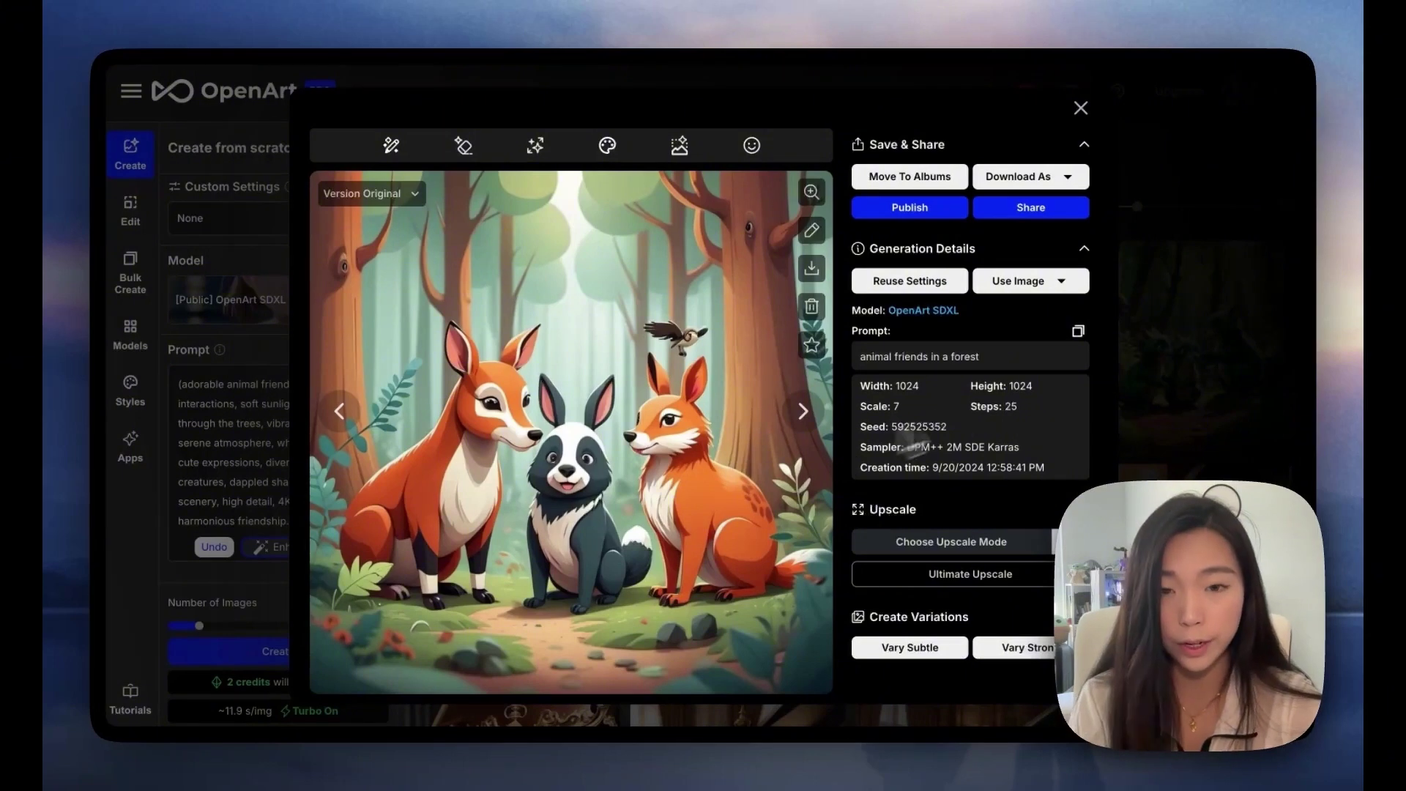
{"action": "left_click", "coordinate": [1222, 326]}
{"action": "left_click", "coordinate": [439, 428]}
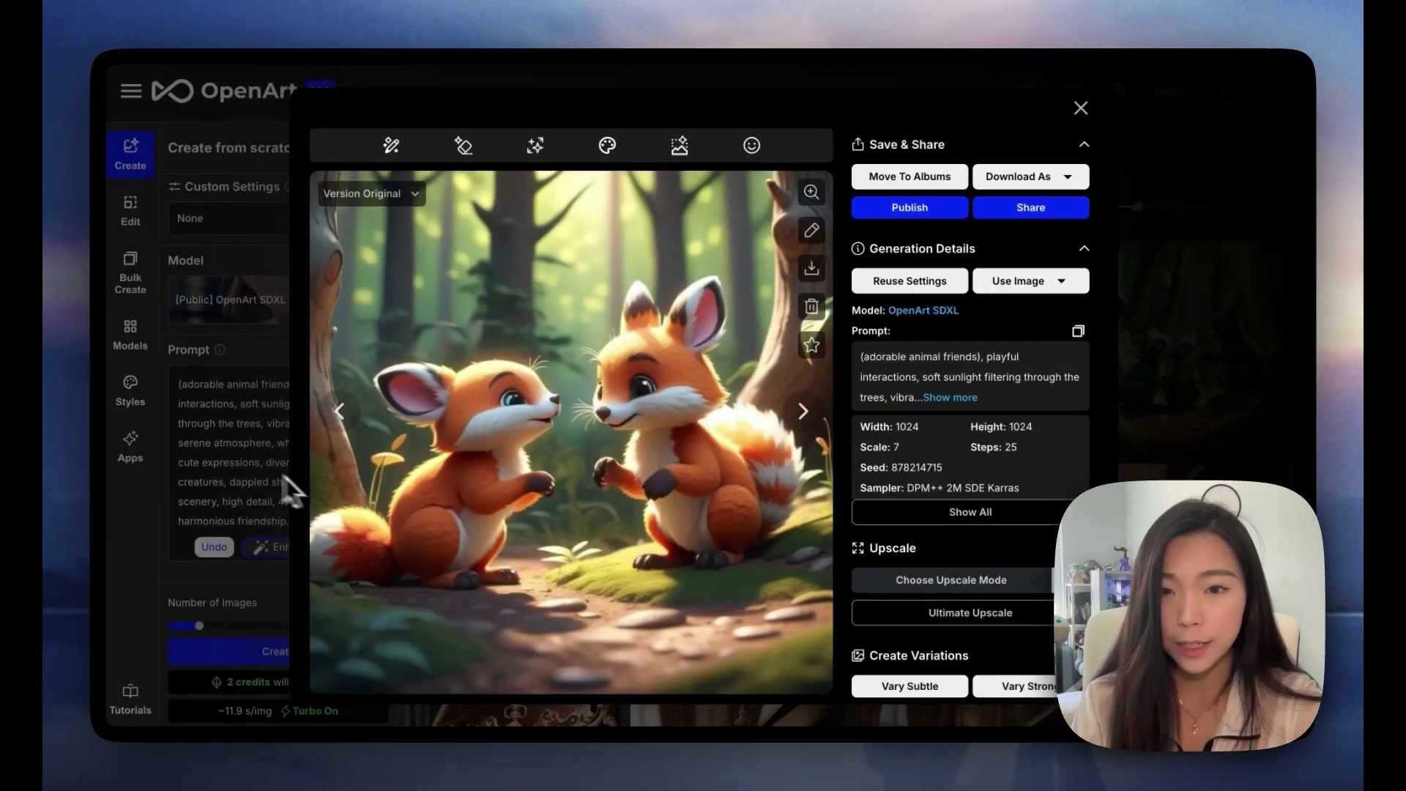
{"action": "left_click", "coordinate": [242, 436]}
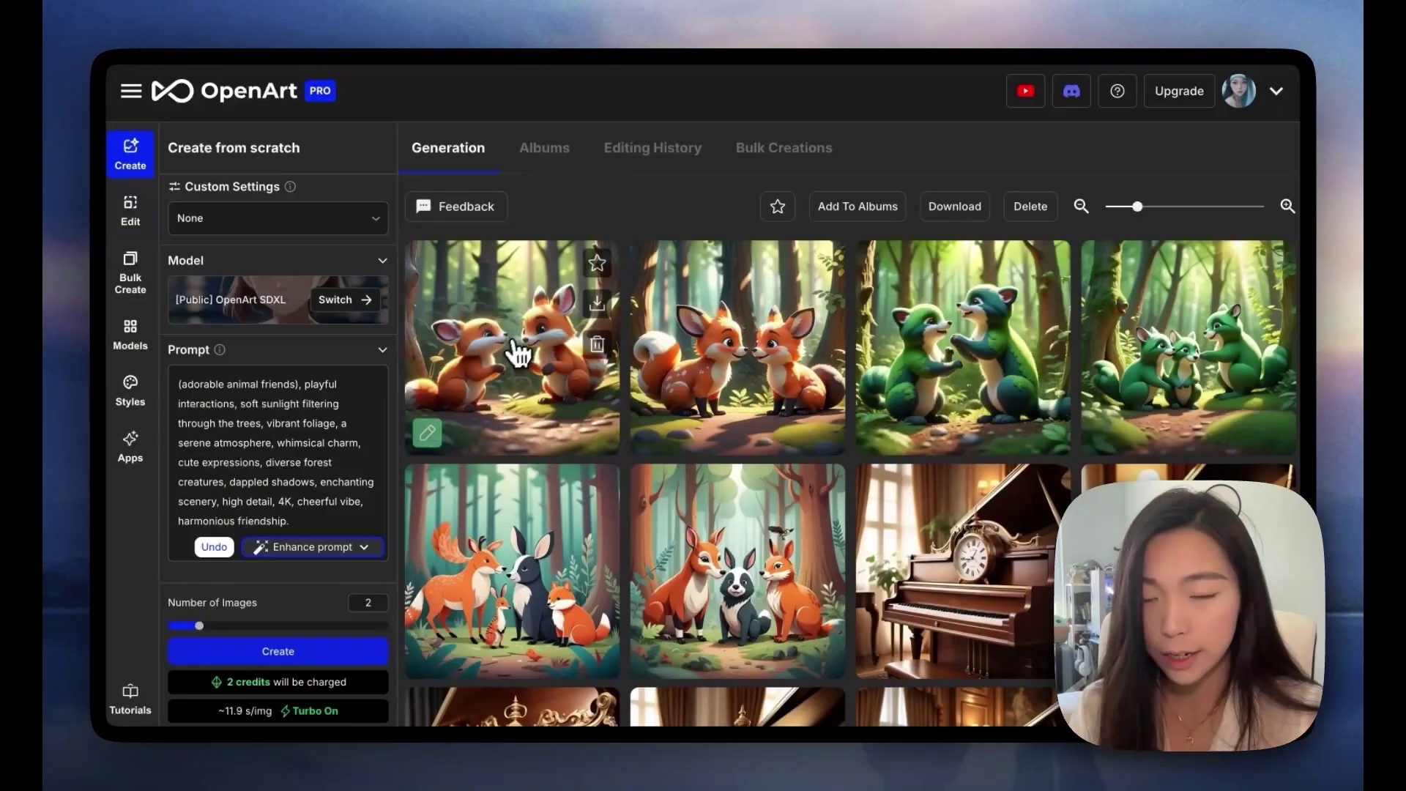
{"action": "left_click", "coordinate": [757, 370]}
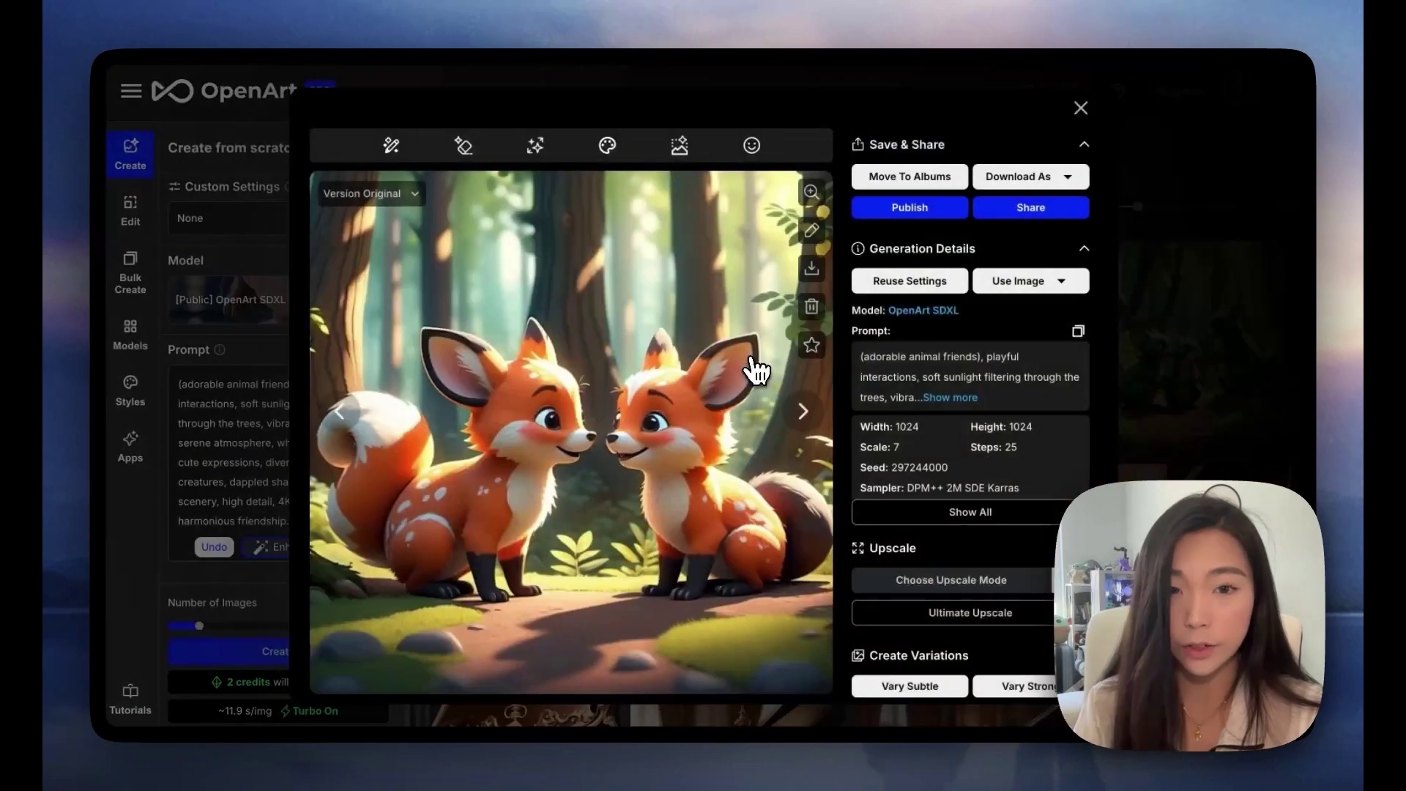
{"action": "left_click", "coordinate": [1188, 304]}
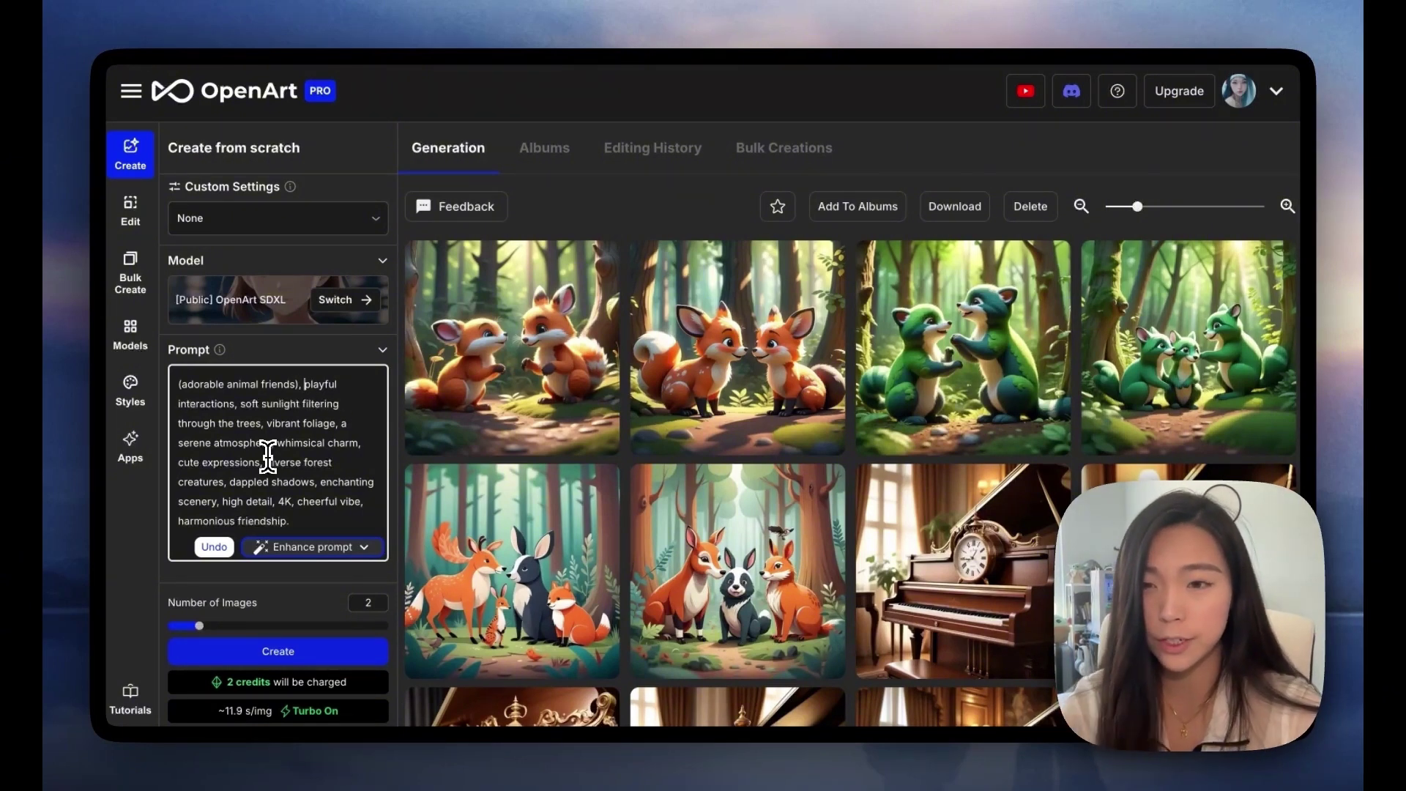
Add "autumn leaves," after "(adorable animal friends)," in the prompt and generate two images from it.
{"action": "type", "text": "autumn leaves,"}
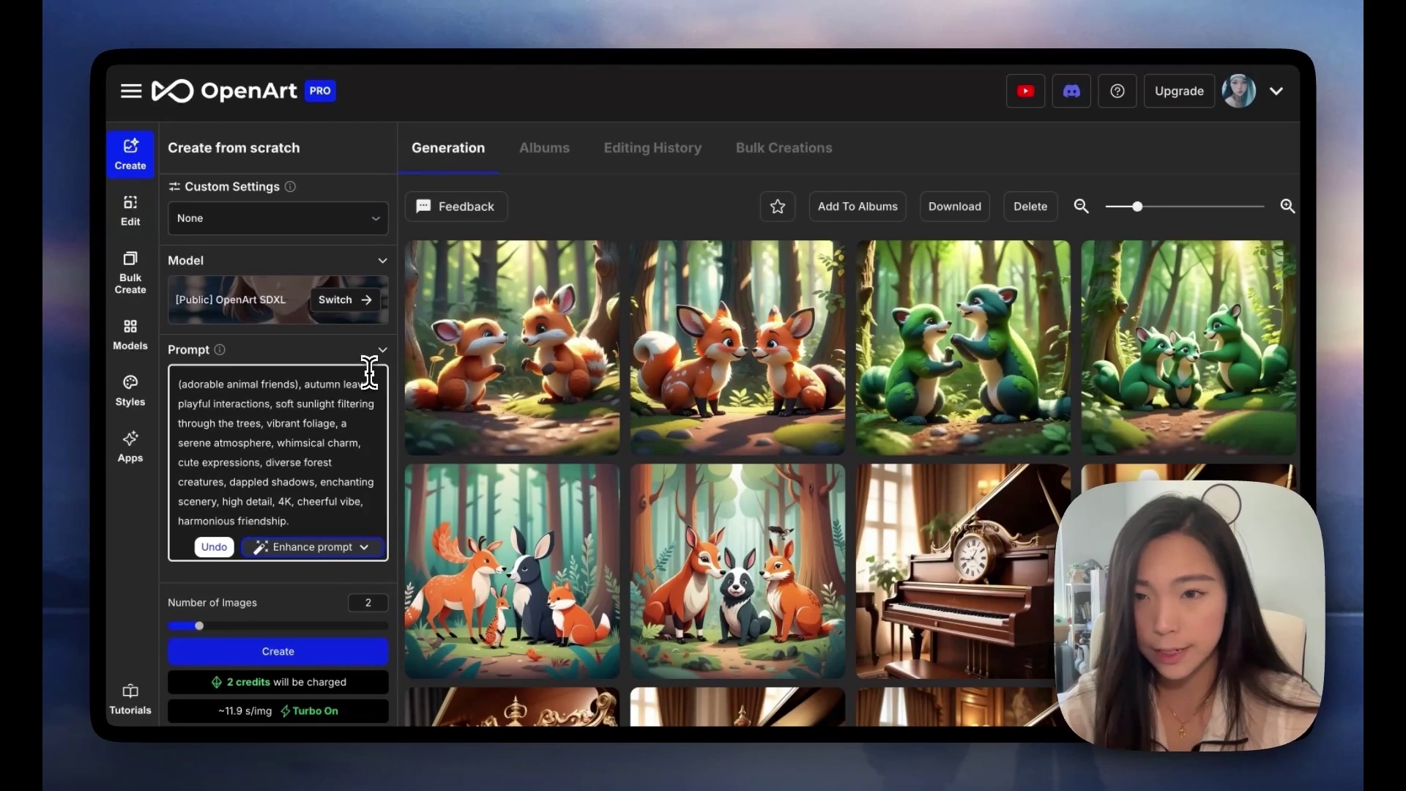
{"action": "left_click_drag", "start_coordinate": [378, 385], "coordinate": [304, 386]}
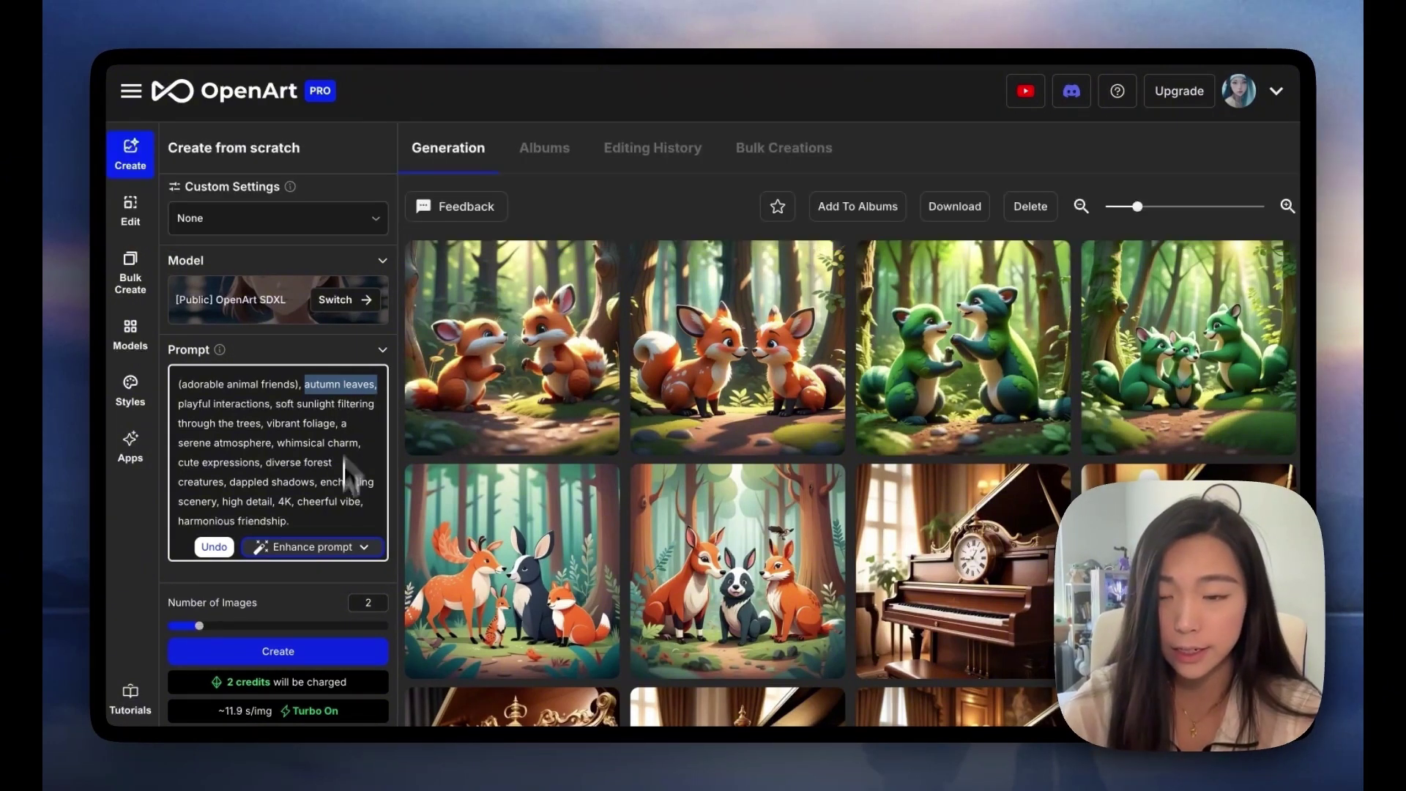
{"action": "left_click", "coordinate": [320, 659]}
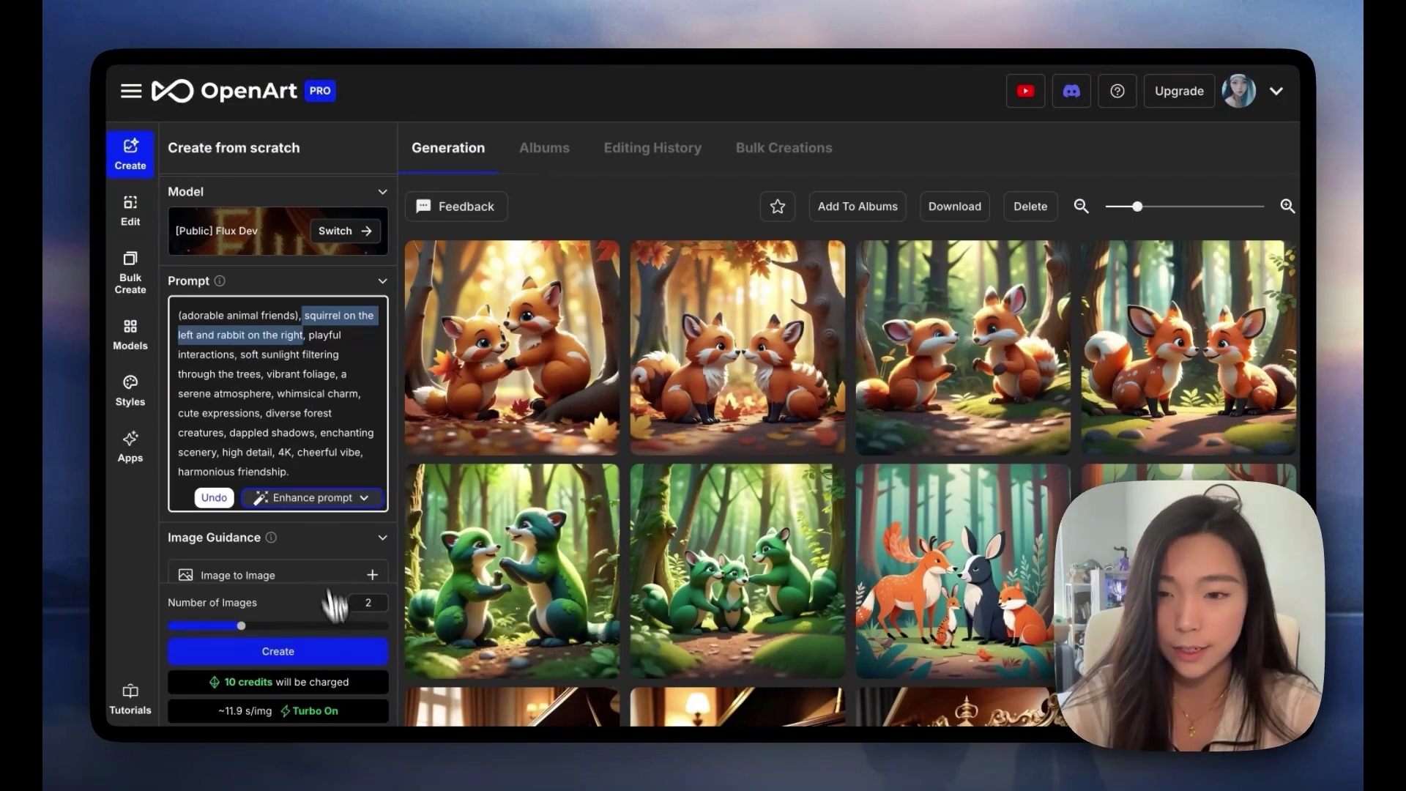
Generate two images from the "squirrel on the left and rabbit on the right" prompt and review the first image's full prompt.
{"action": "left_click", "coordinate": [335, 652]}
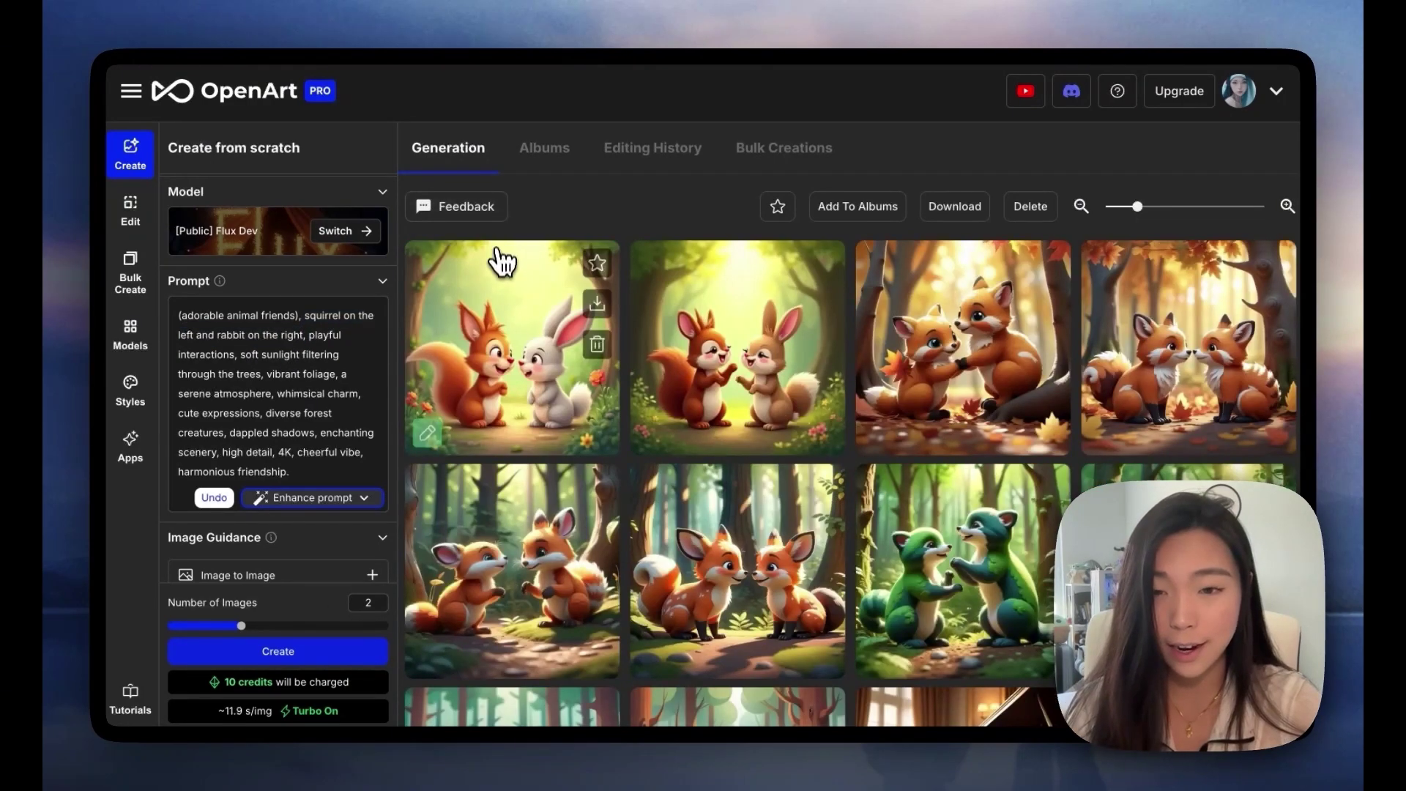
{"action": "left_click", "coordinate": [496, 286]}
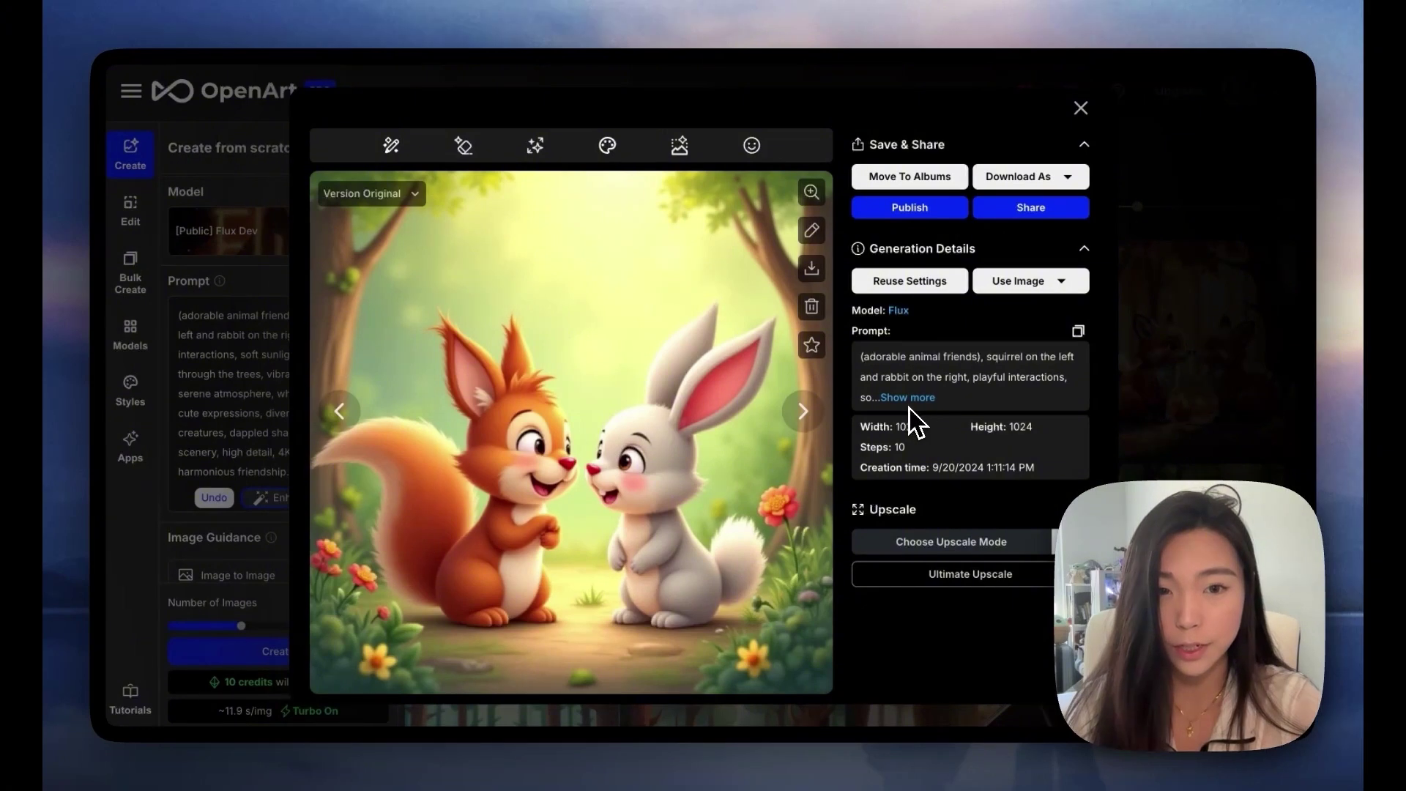
{"action": "left_click", "coordinate": [908, 398]}
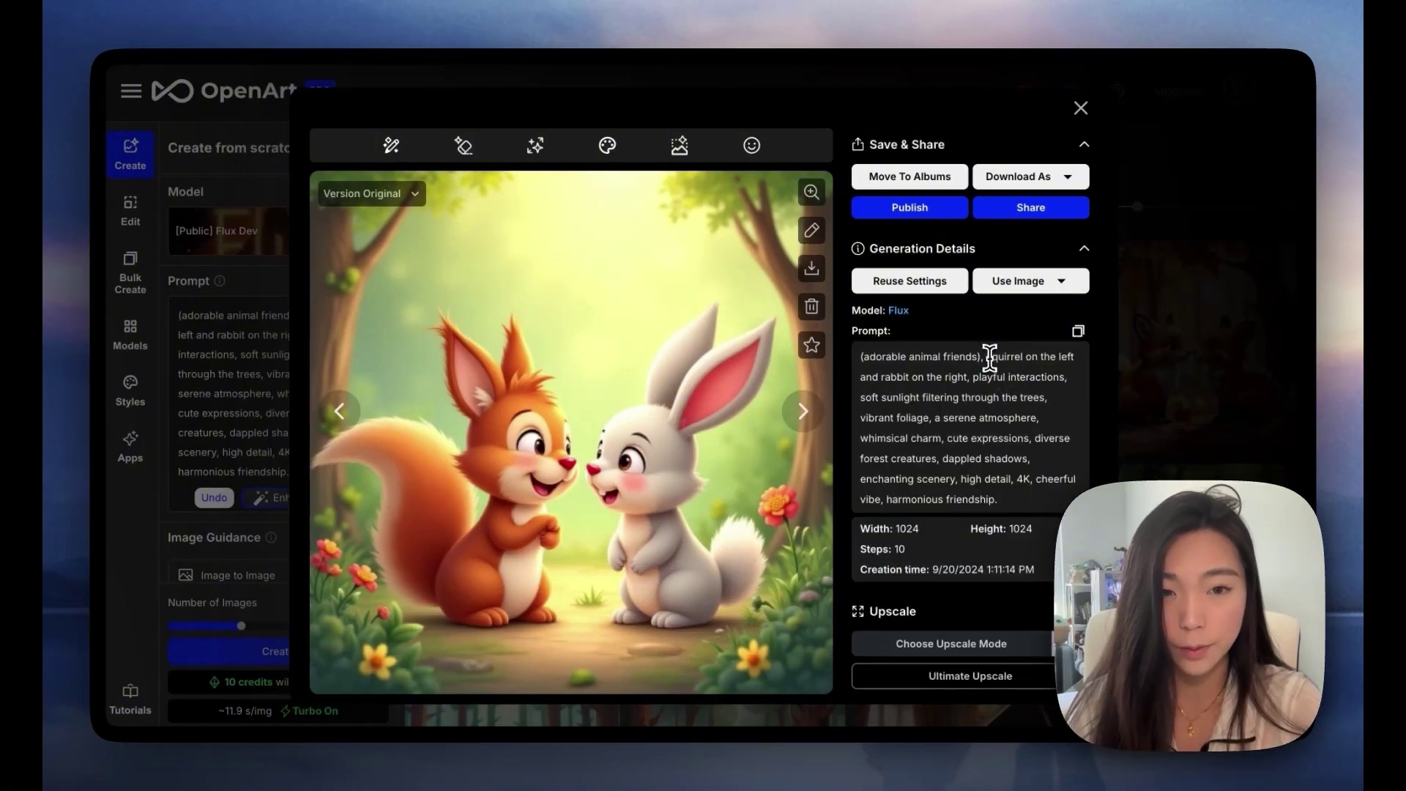
{"action": "left_click_drag", "start_coordinate": [988, 356], "coordinate": [960, 386]}
{"action": "left_click", "coordinate": [1179, 385]}
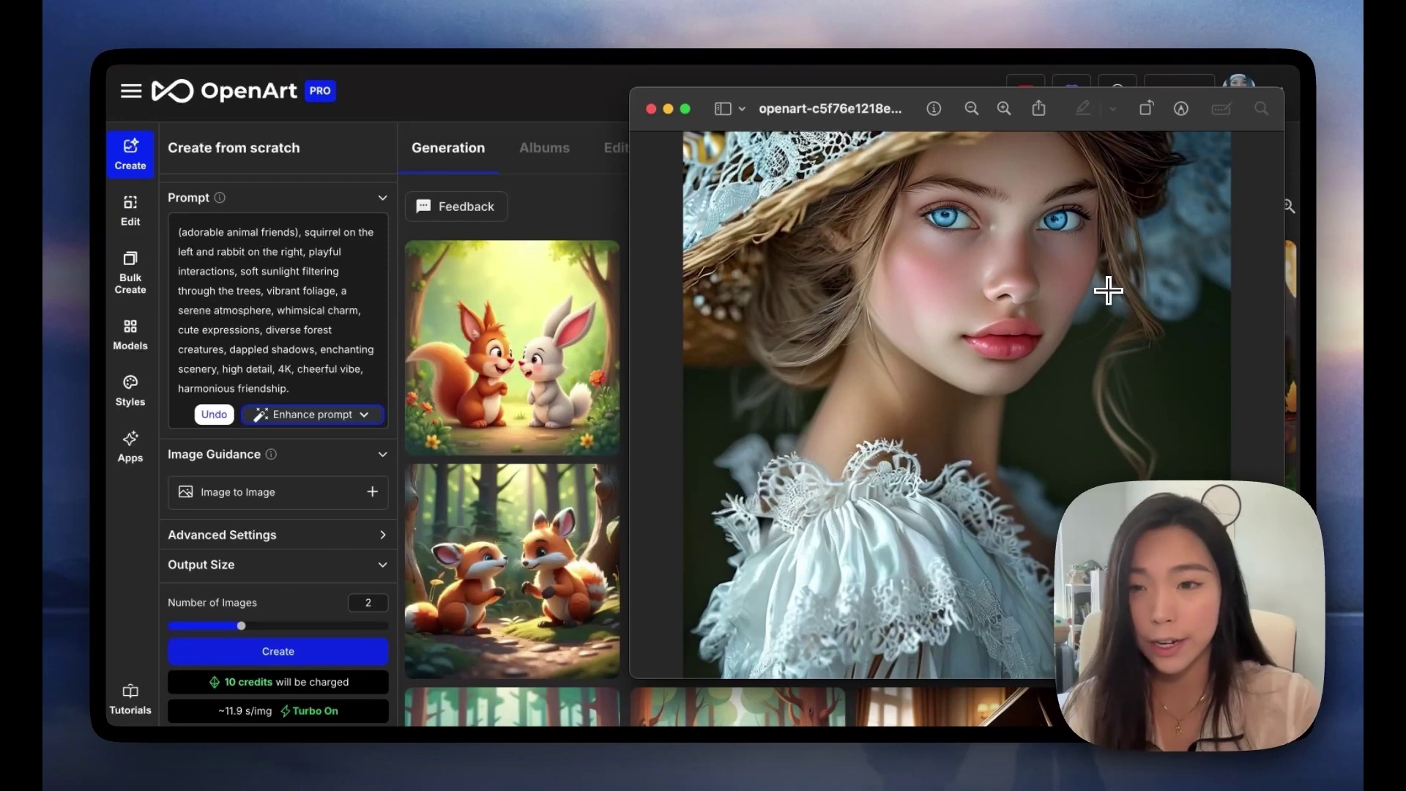
Load the portrait of the woman in the straw hat into Image to Prompt to produce a text prompt.
{"action": "left_click", "coordinate": [395, 418]}
{"action": "left_click", "coordinate": [364, 415]}
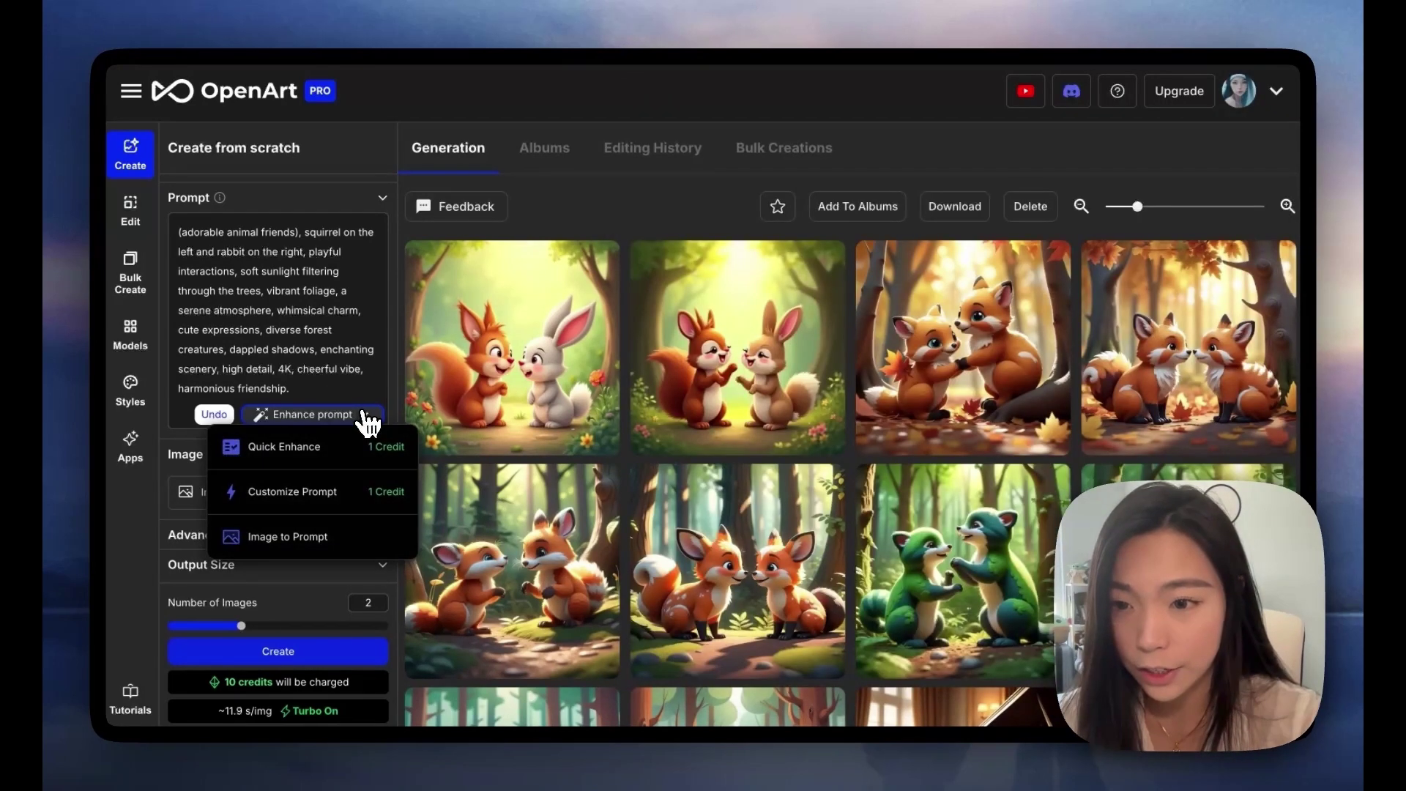
{"action": "left_click", "coordinate": [326, 537]}
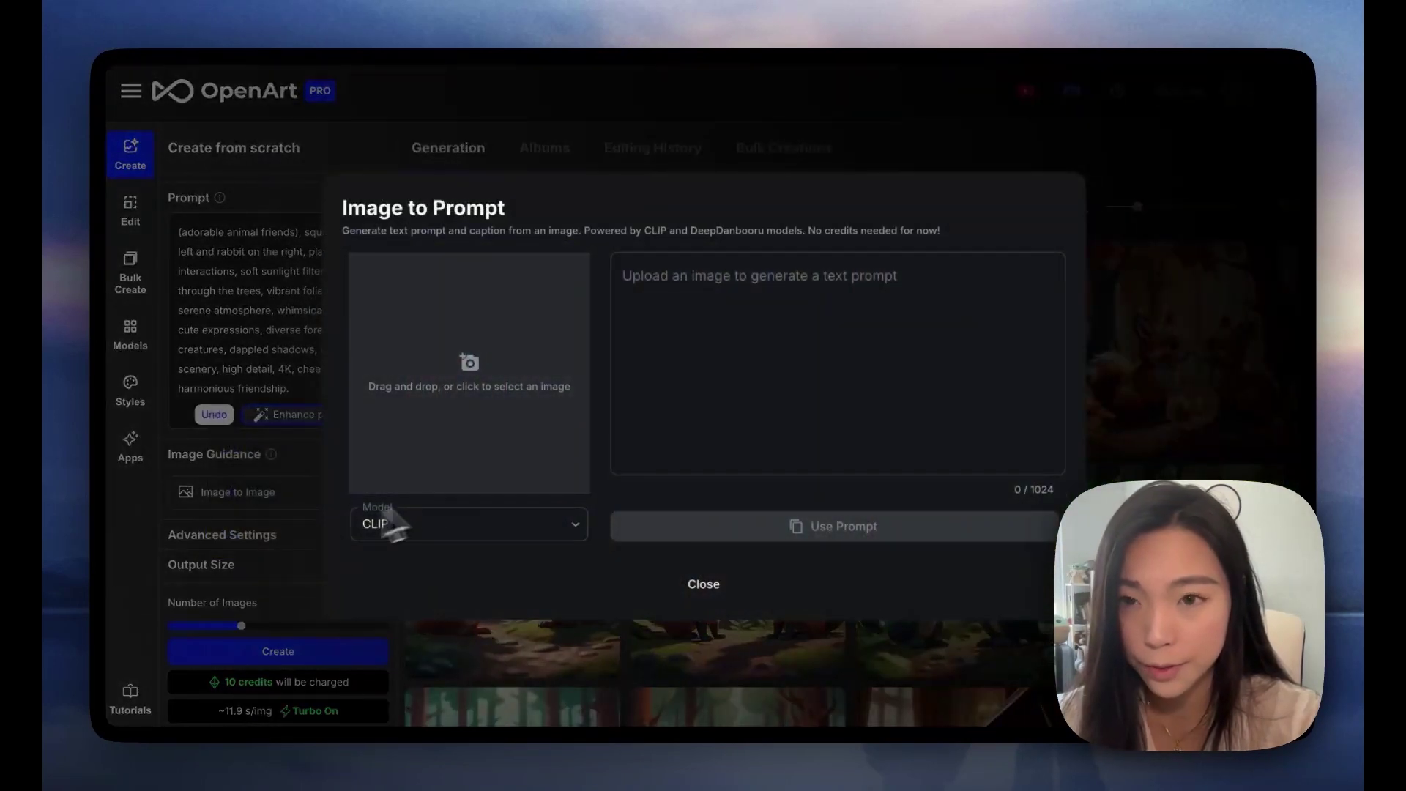
{"action": "key", "text": "super+Tab"}
{"action": "mouse_move", "coordinate": [859, 134]}
{"action": "left_mouse_down"}
{"action": "mouse_move", "coordinate": [873, 147]}
{"action": "mouse_move", "coordinate": [847, 155]}
{"action": "mouse_move", "coordinate": [873, 133]}
{"action": "left_mouse_up"}
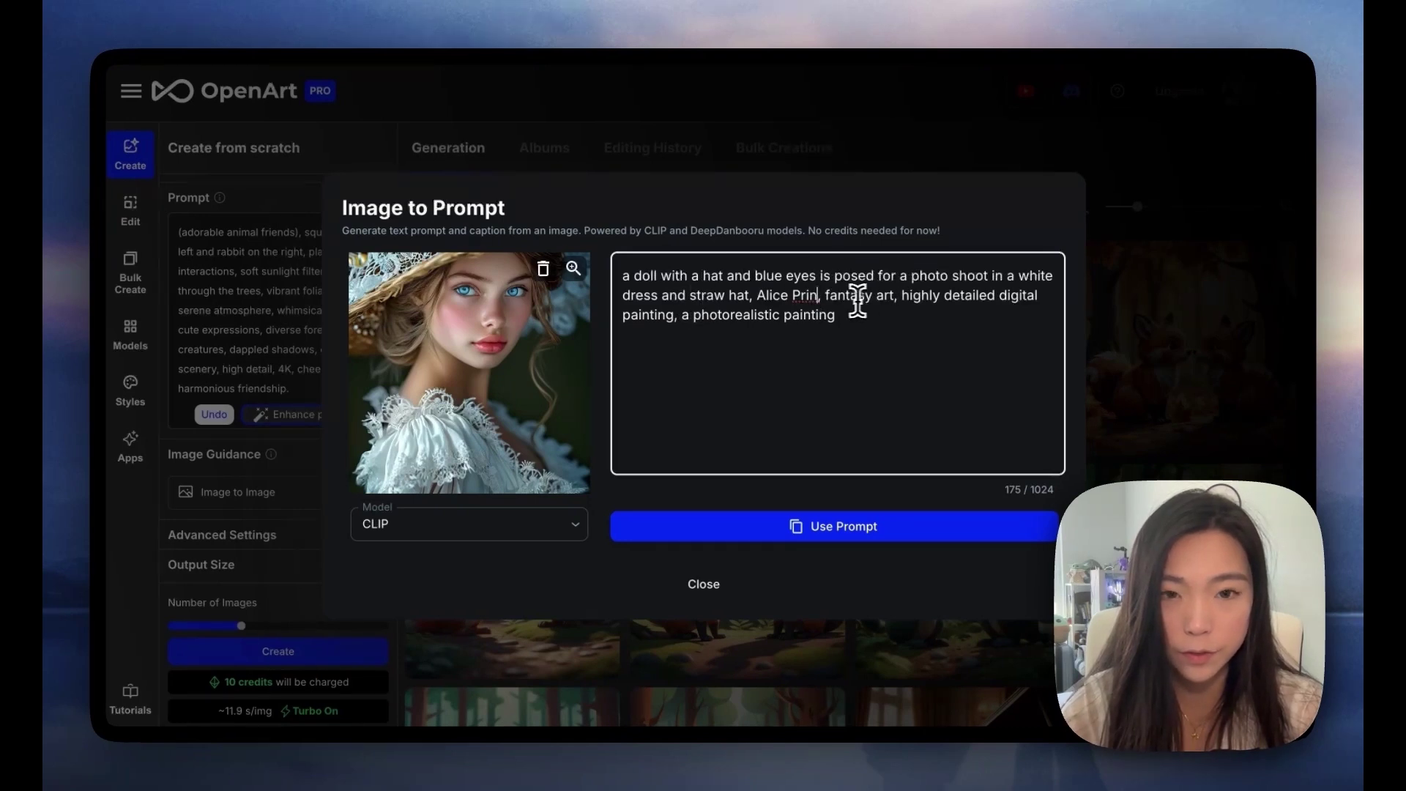
Replace the word "doll" with "woman" in the caption produced from the portrait.
{"action": "double_click", "coordinate": [649, 277]}
{"action": "key", "text": "BackSpace"}
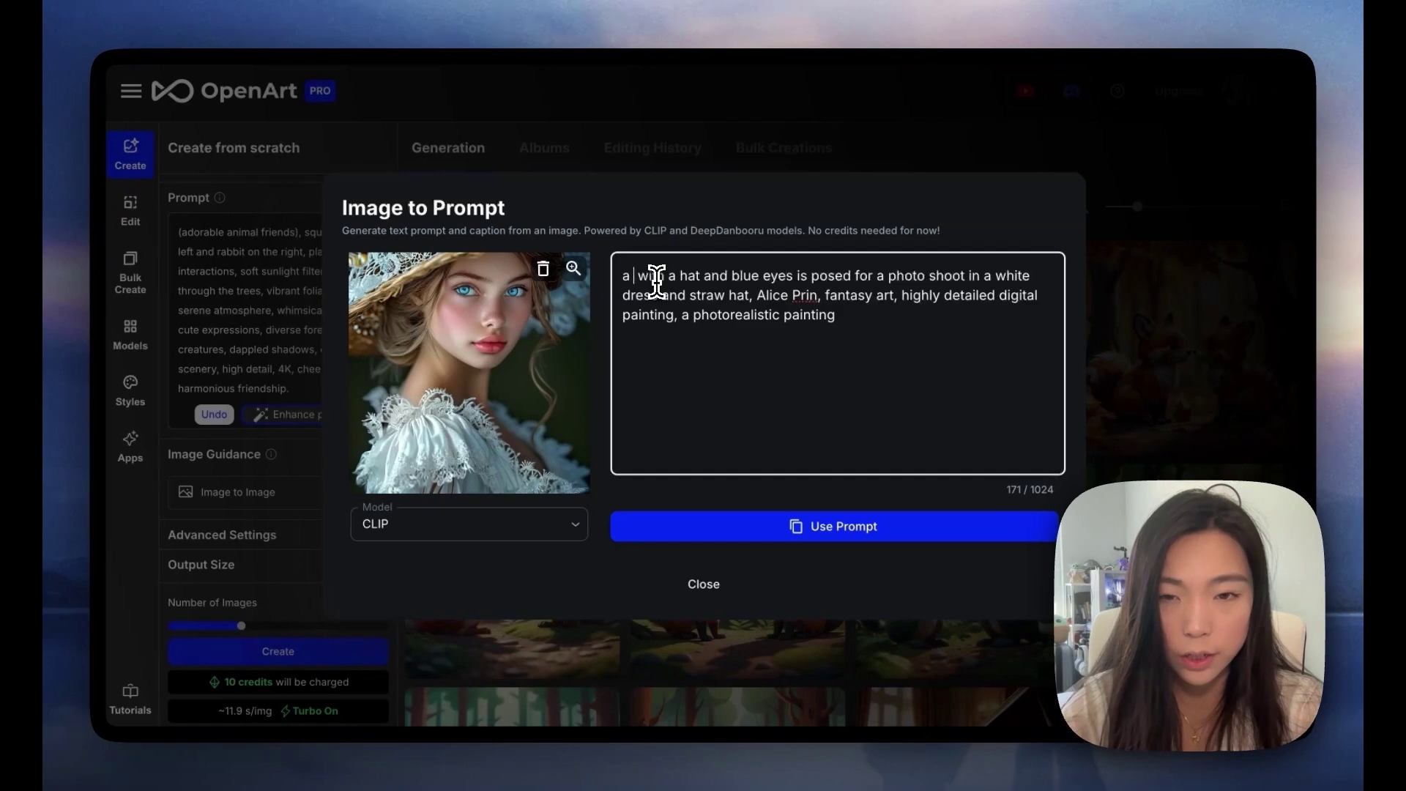
{"action": "type", "text": "woman"}
{"action": "key", "text": "ctrl+a"}
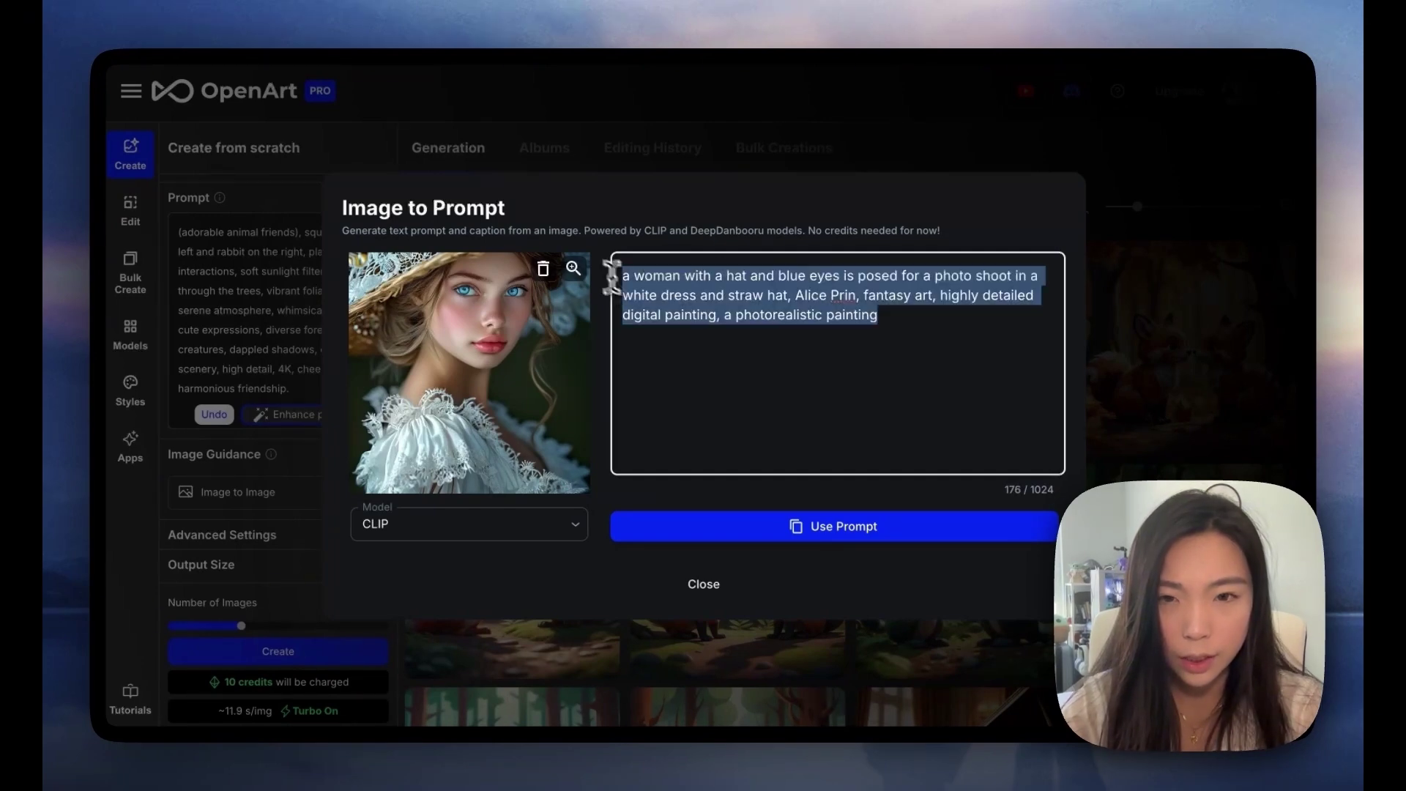
{"action": "left_click", "coordinate": [778, 370]}
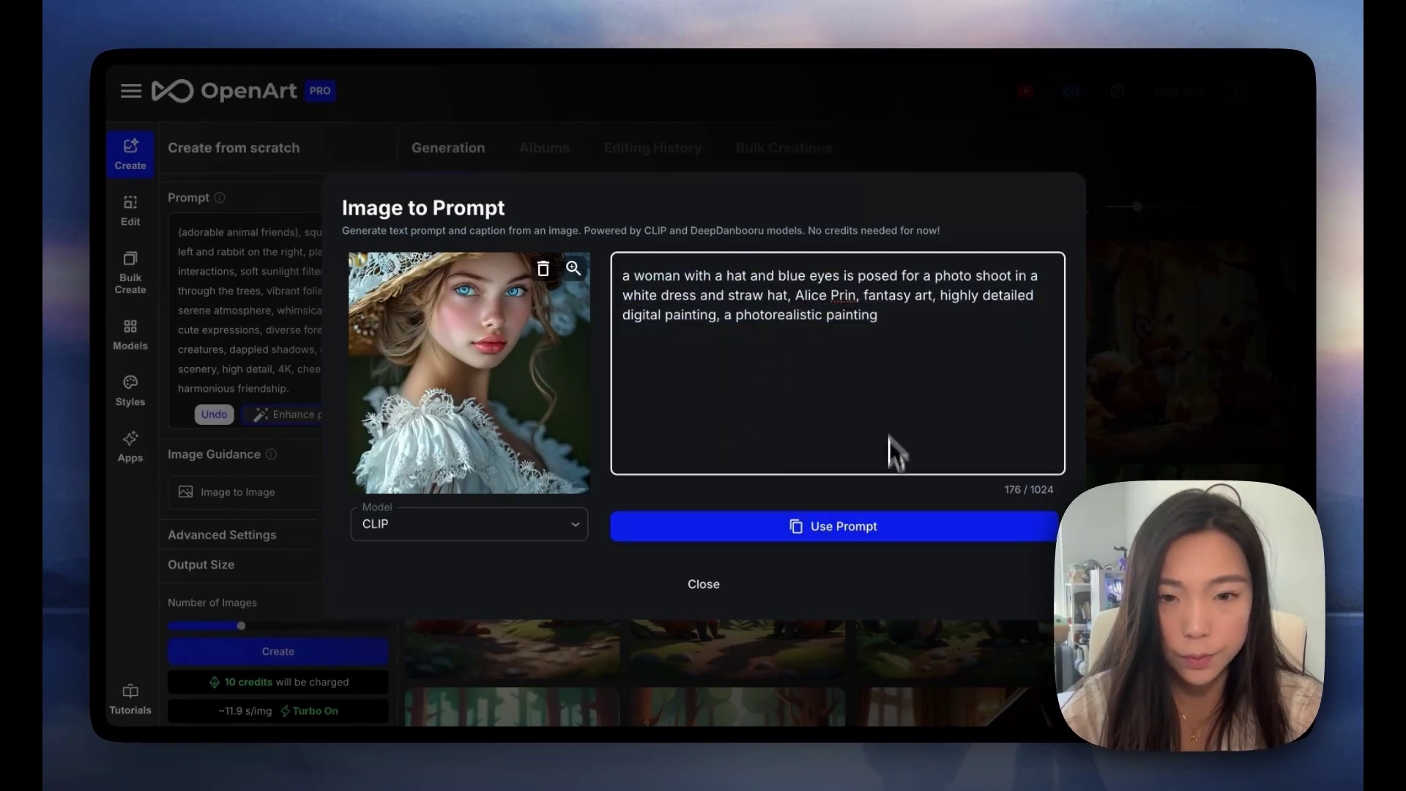
Use the edited caption as the prompt to generate two images and enlarge the second one.
{"action": "left_click", "coordinate": [925, 533]}
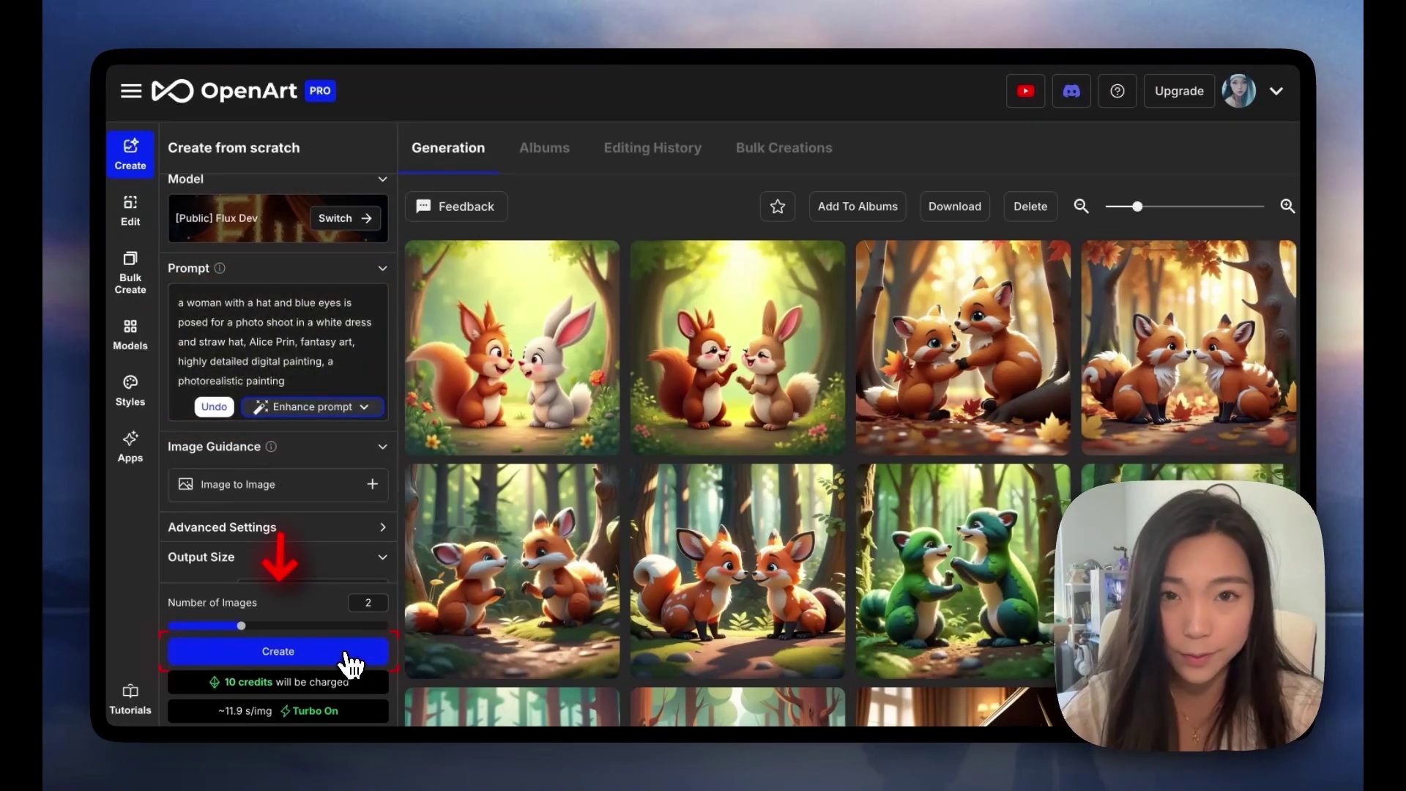
{"action": "left_click", "coordinate": [350, 654]}
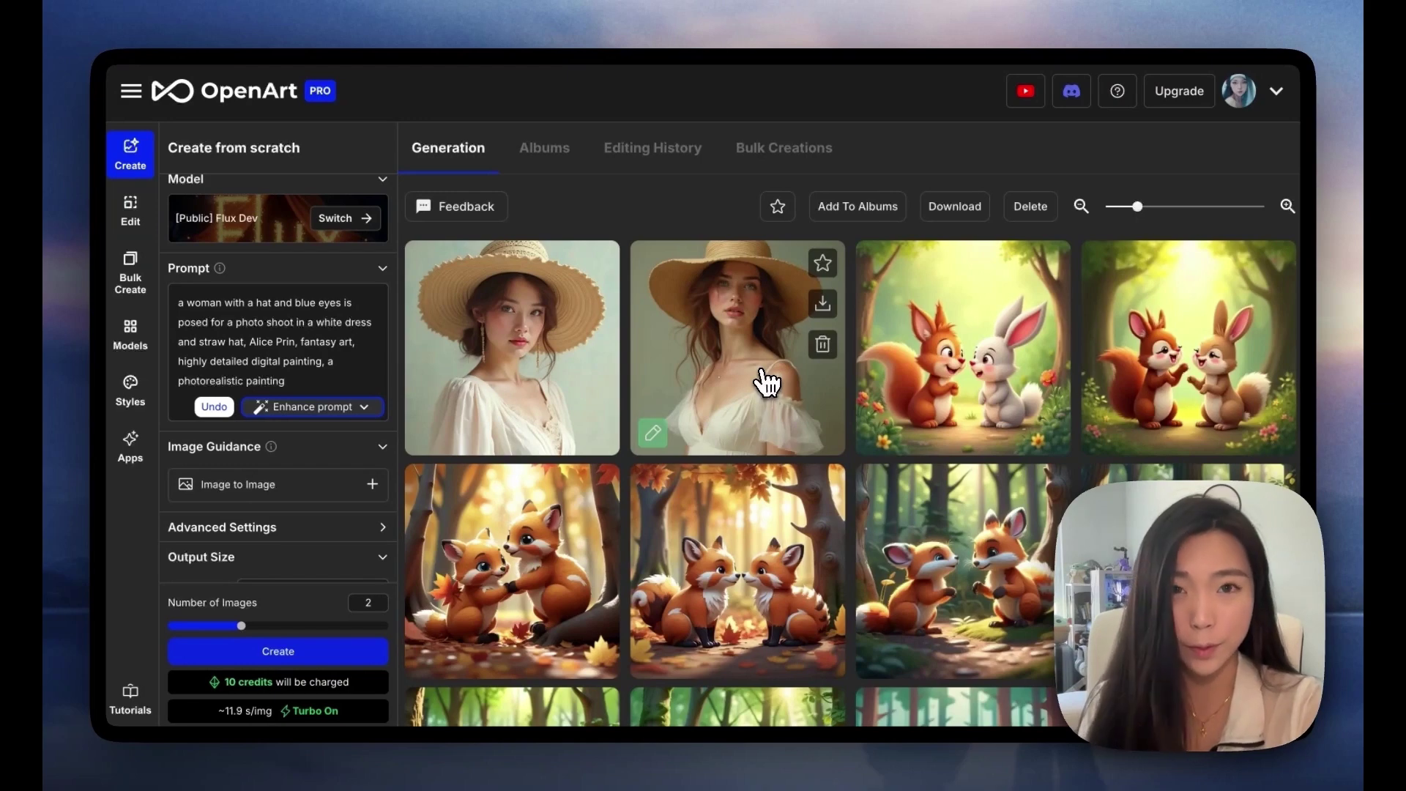
{"action": "left_click", "coordinate": [767, 382]}
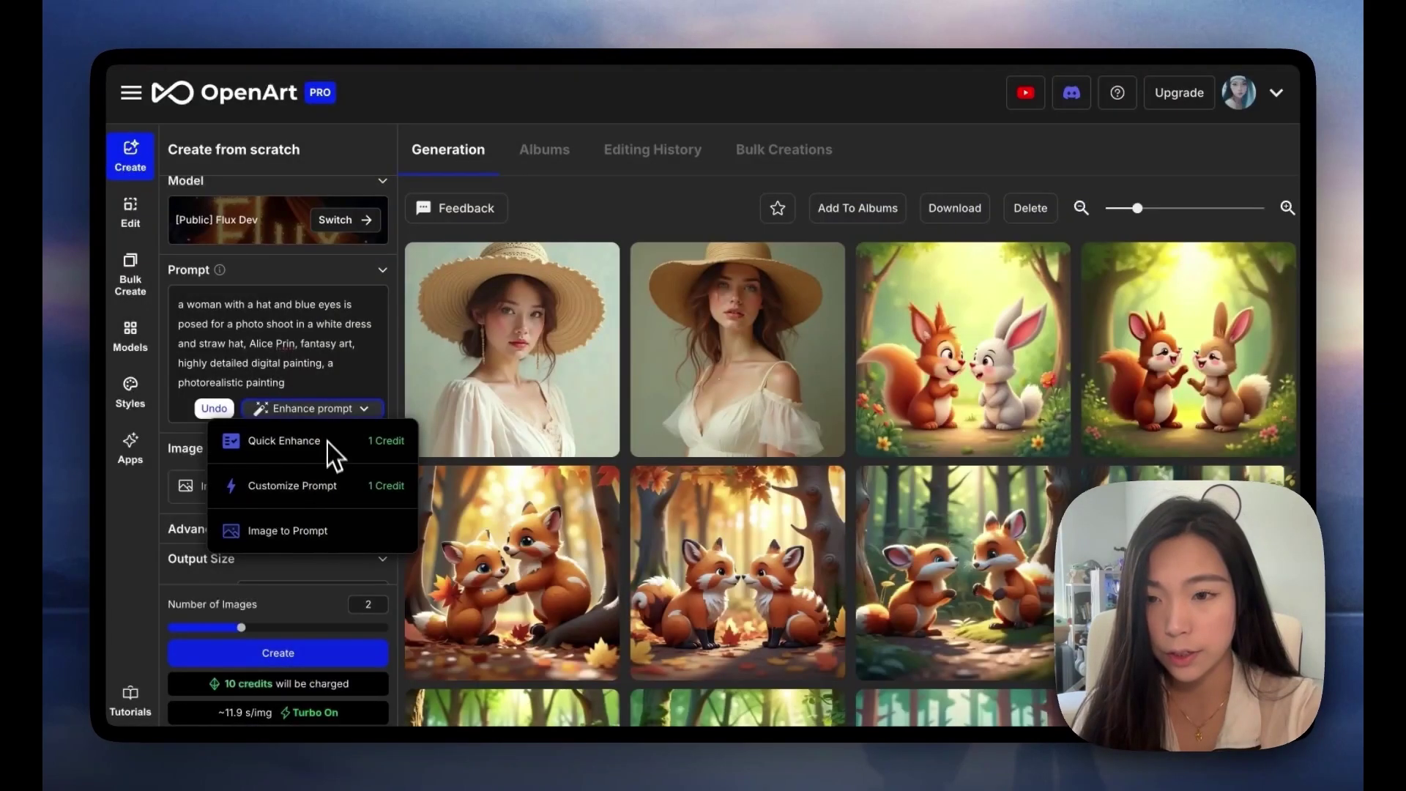
Derive a prompt from the watch photo with Image to Prompt and generate two images from it.
{"action": "left_click", "coordinate": [330, 531]}
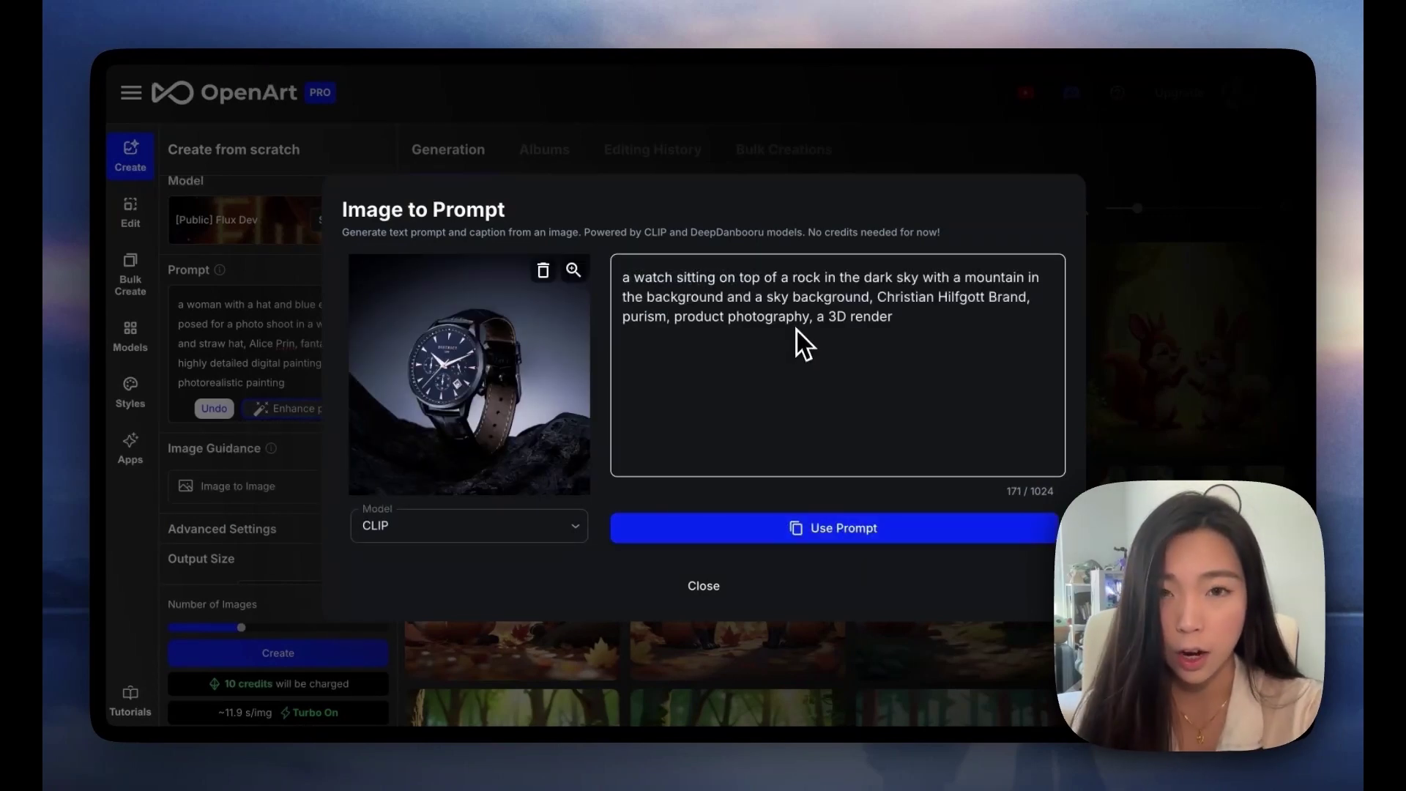
{"action": "left_click", "coordinate": [815, 526]}
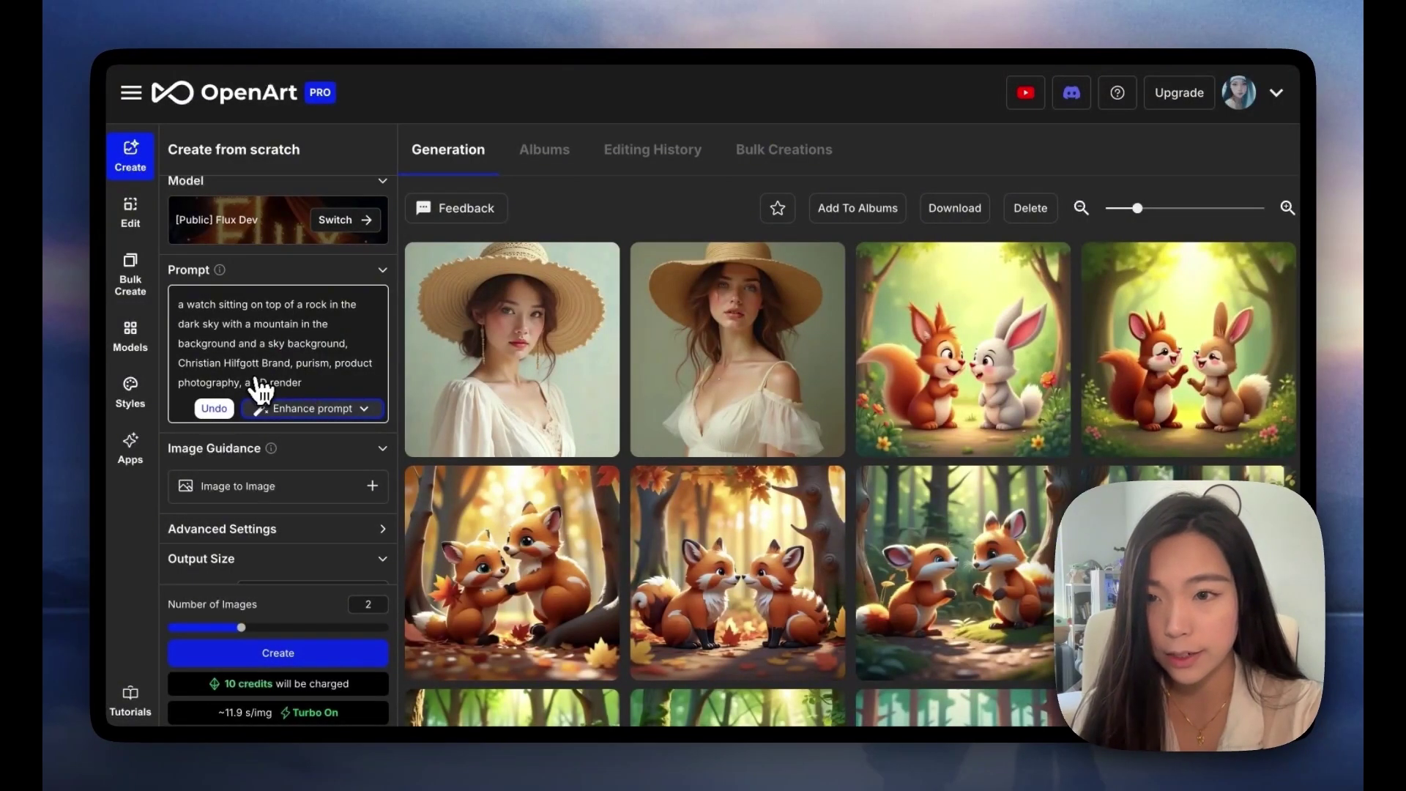
{"action": "left_click", "coordinate": [329, 666]}
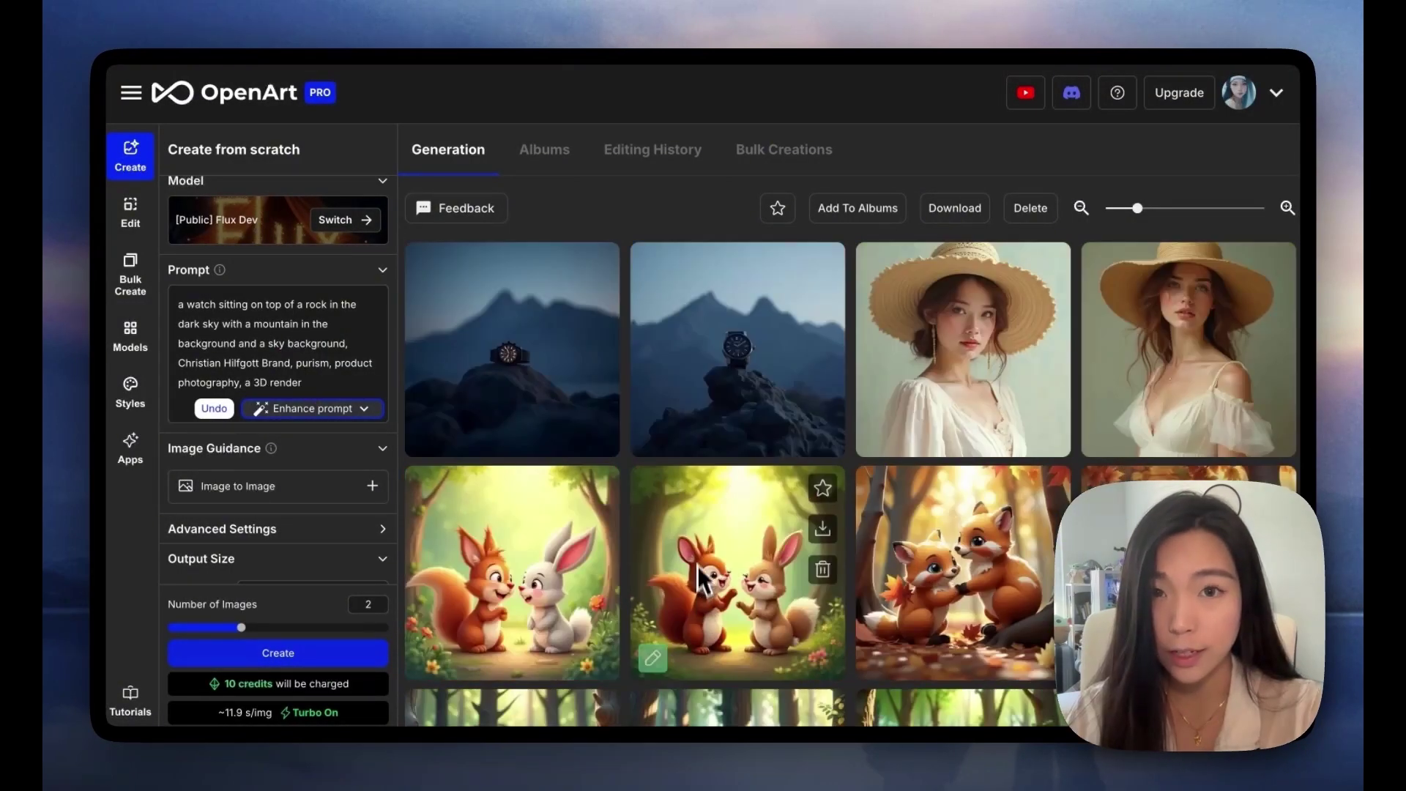
Compare an enlarged view of the generated watch image with the original watch photo.
{"action": "left_click", "coordinate": [603, 434]}
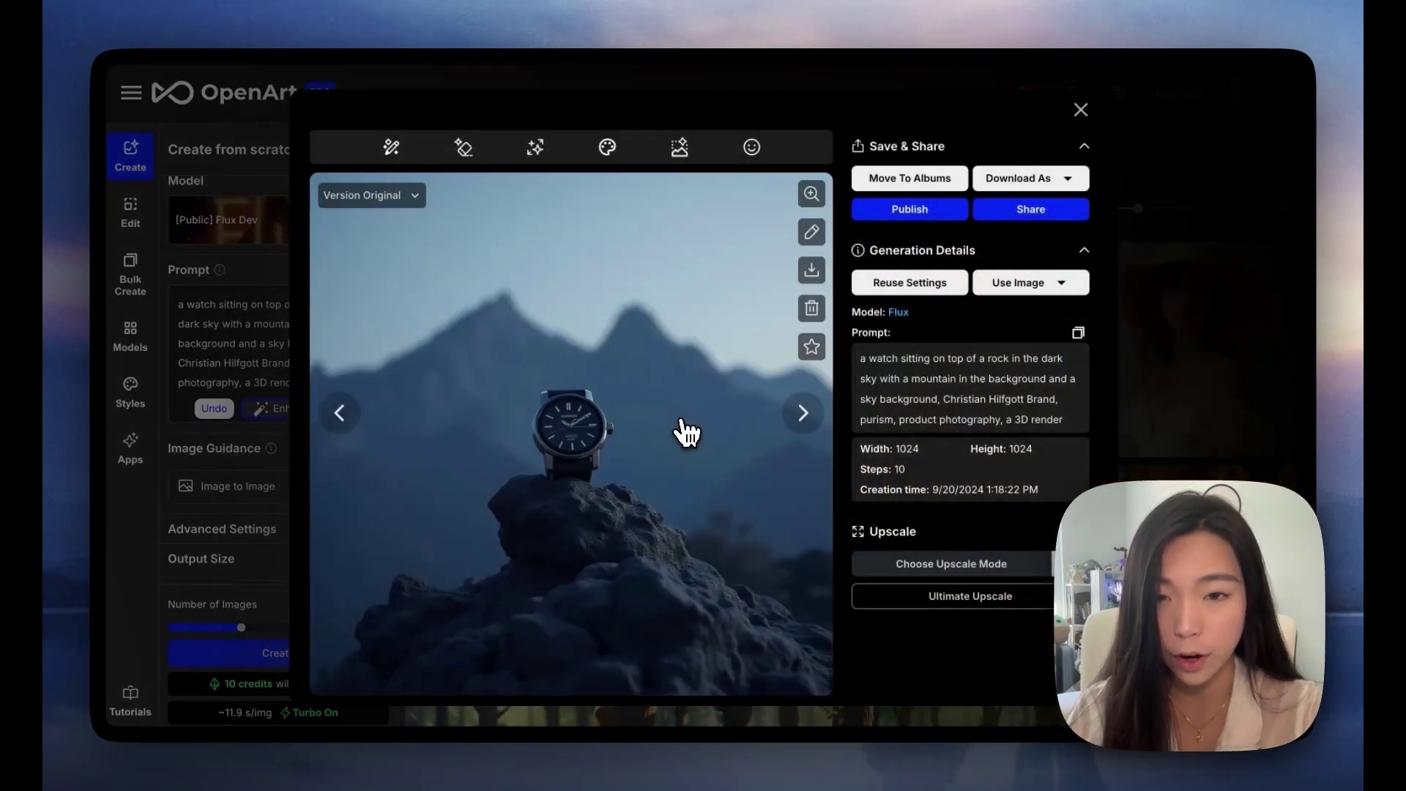
{"action": "left_click", "coordinate": [253, 358]}
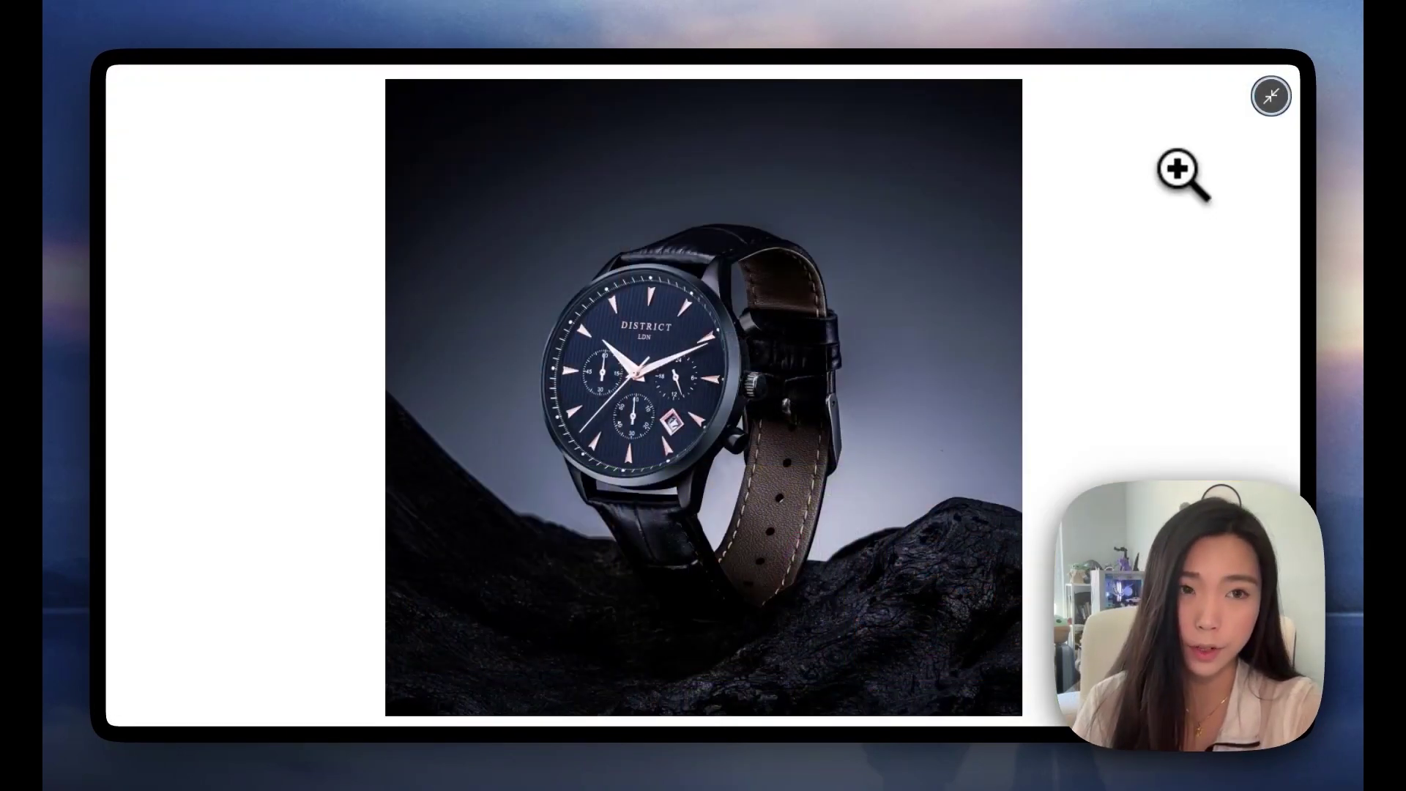
{"action": "left_click", "coordinate": [1271, 94]}
{"action": "mouse_move", "coordinate": [761, 350]}
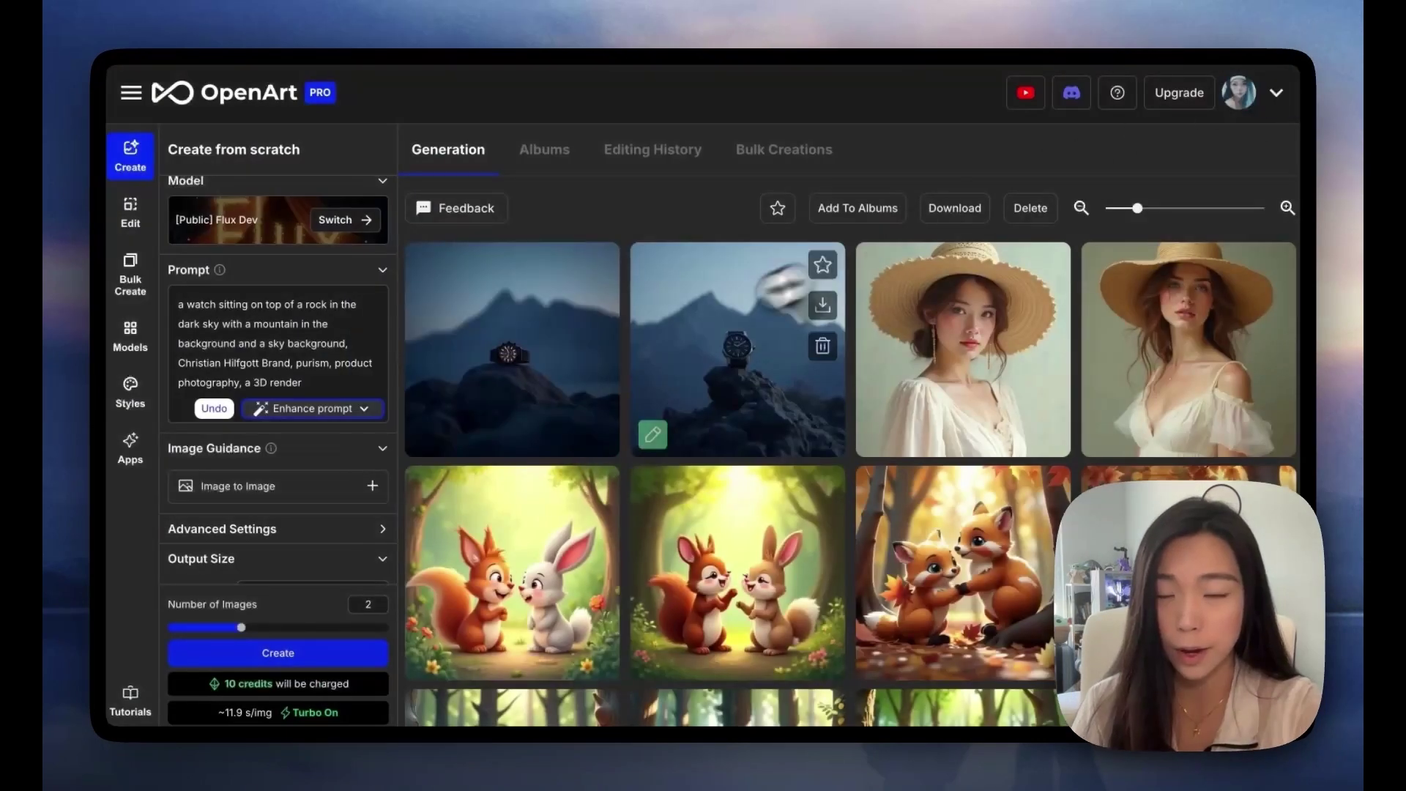
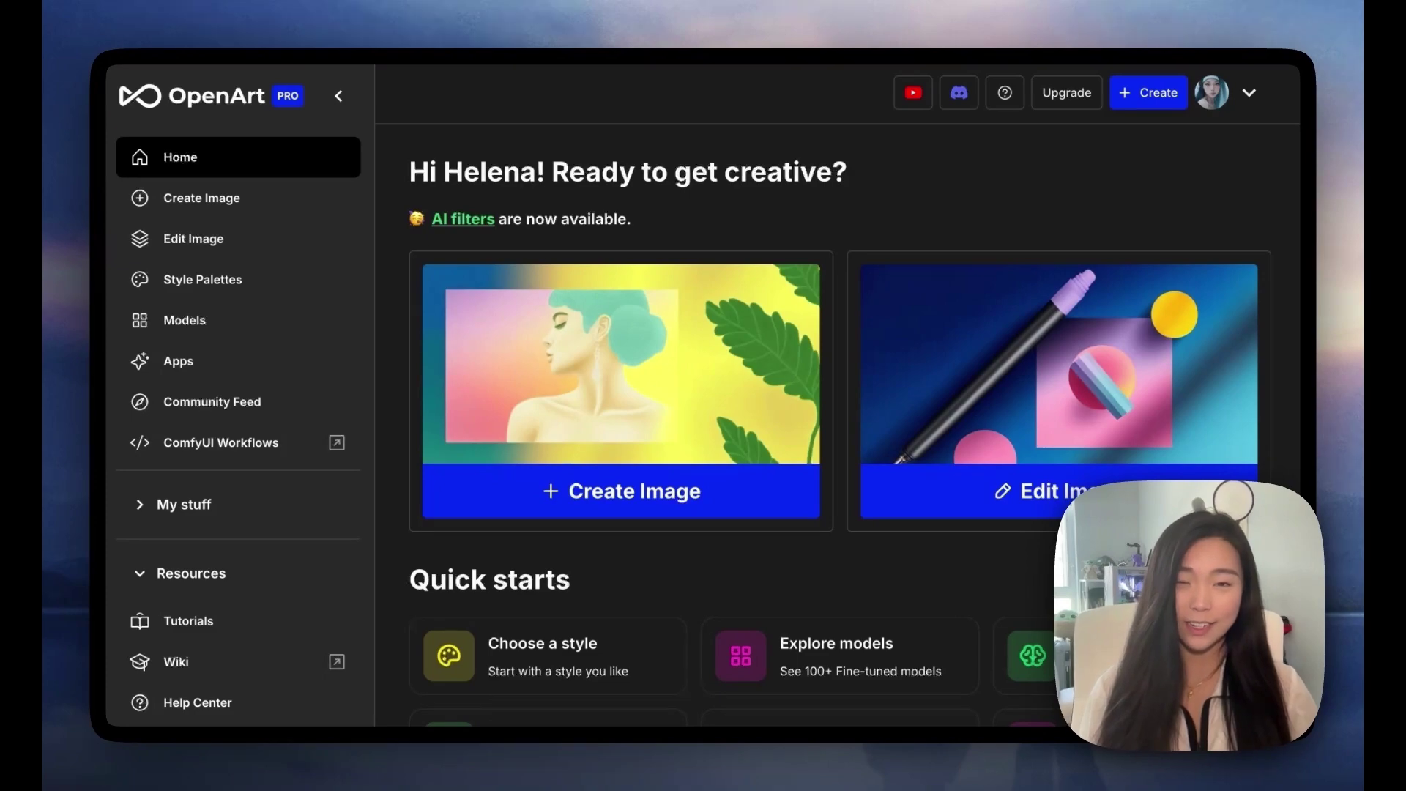
Browse the Community Feed for inspiration and copy the prompt of the yellow gold engagement ring image.
{"action": "left_click", "coordinate": [323, 402]}
{"action": "mouse_move", "coordinate": [513, 590]}
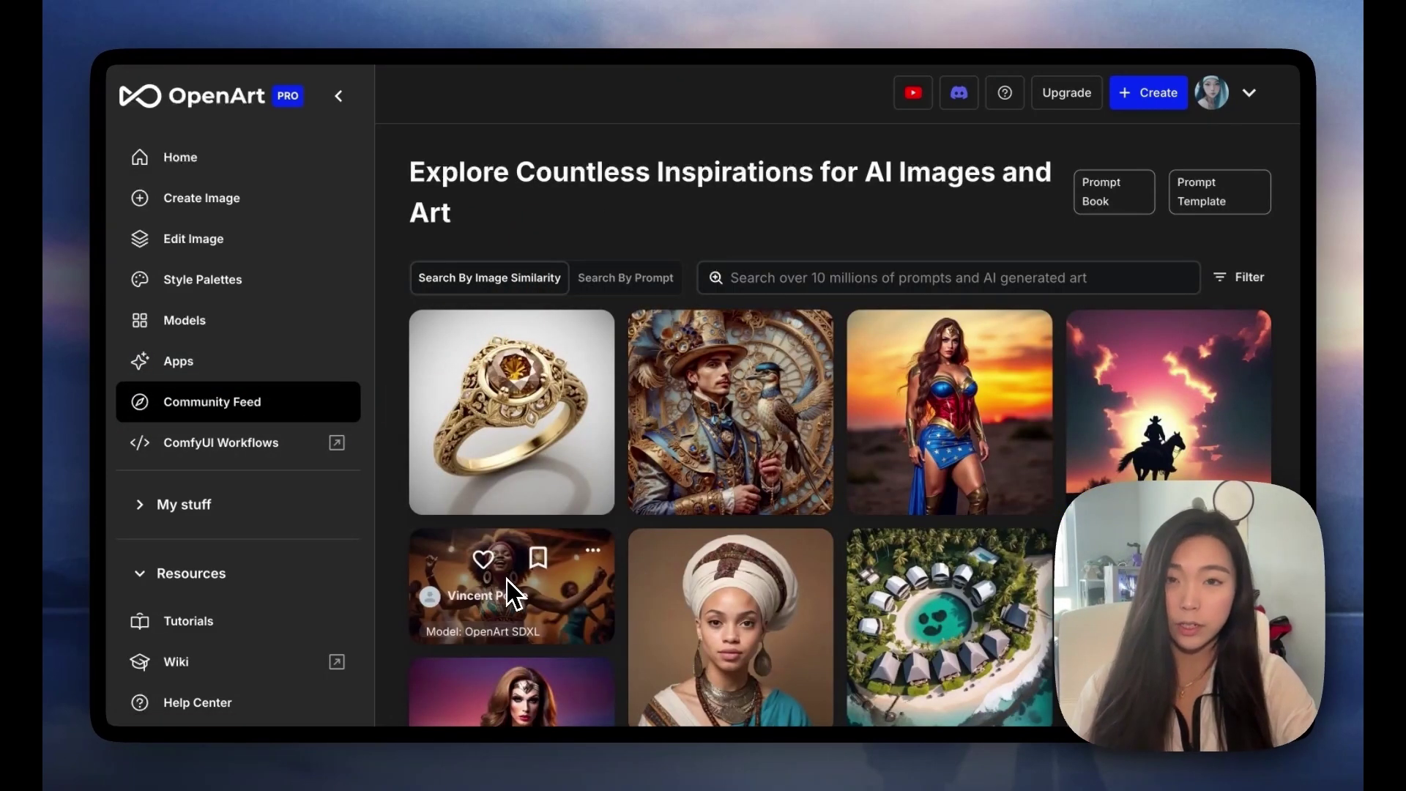
{"action": "scroll", "coordinate": [512, 597], "scroll_direction": "down", "scroll_amount": 20}
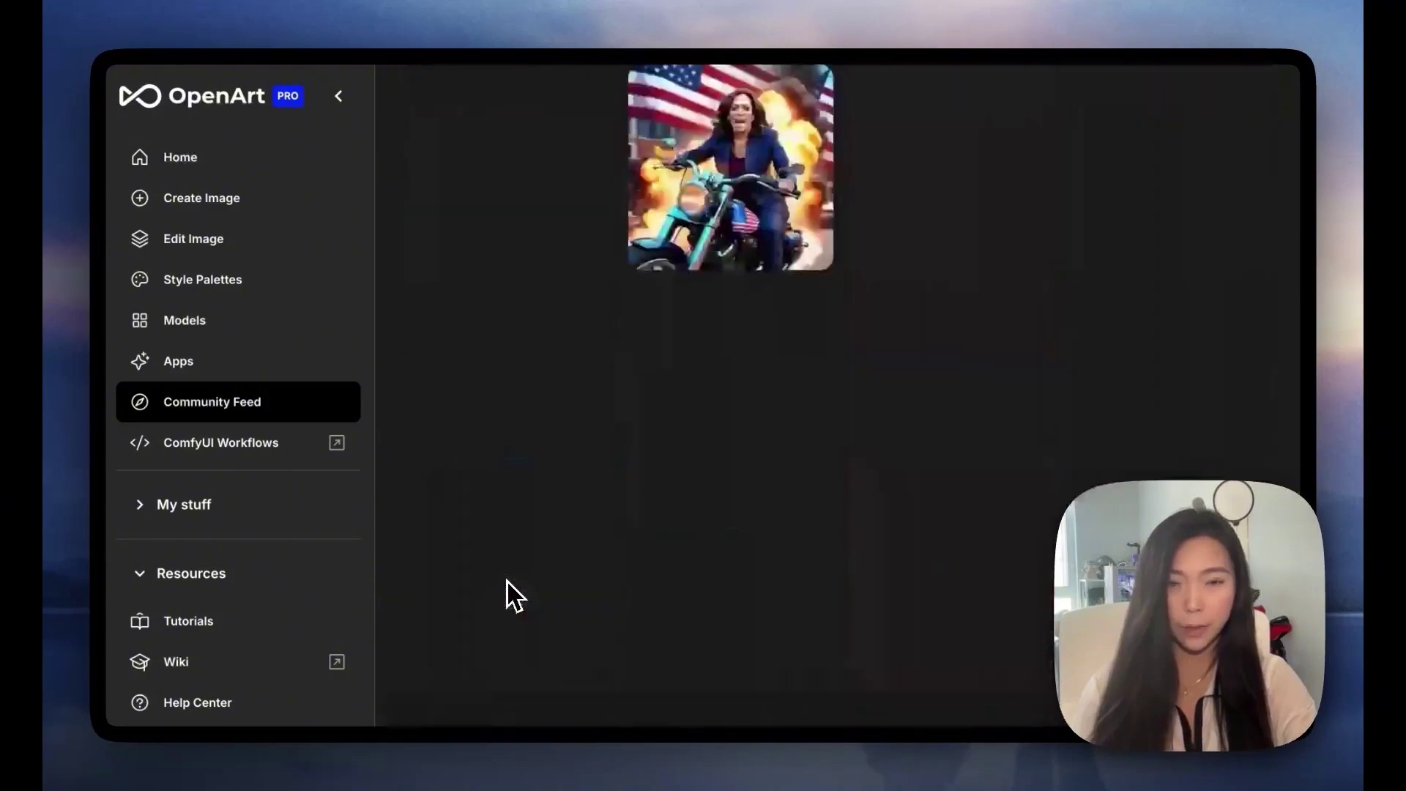
{"action": "scroll", "coordinate": [527, 571], "scroll_direction": "down", "scroll_amount": 5}
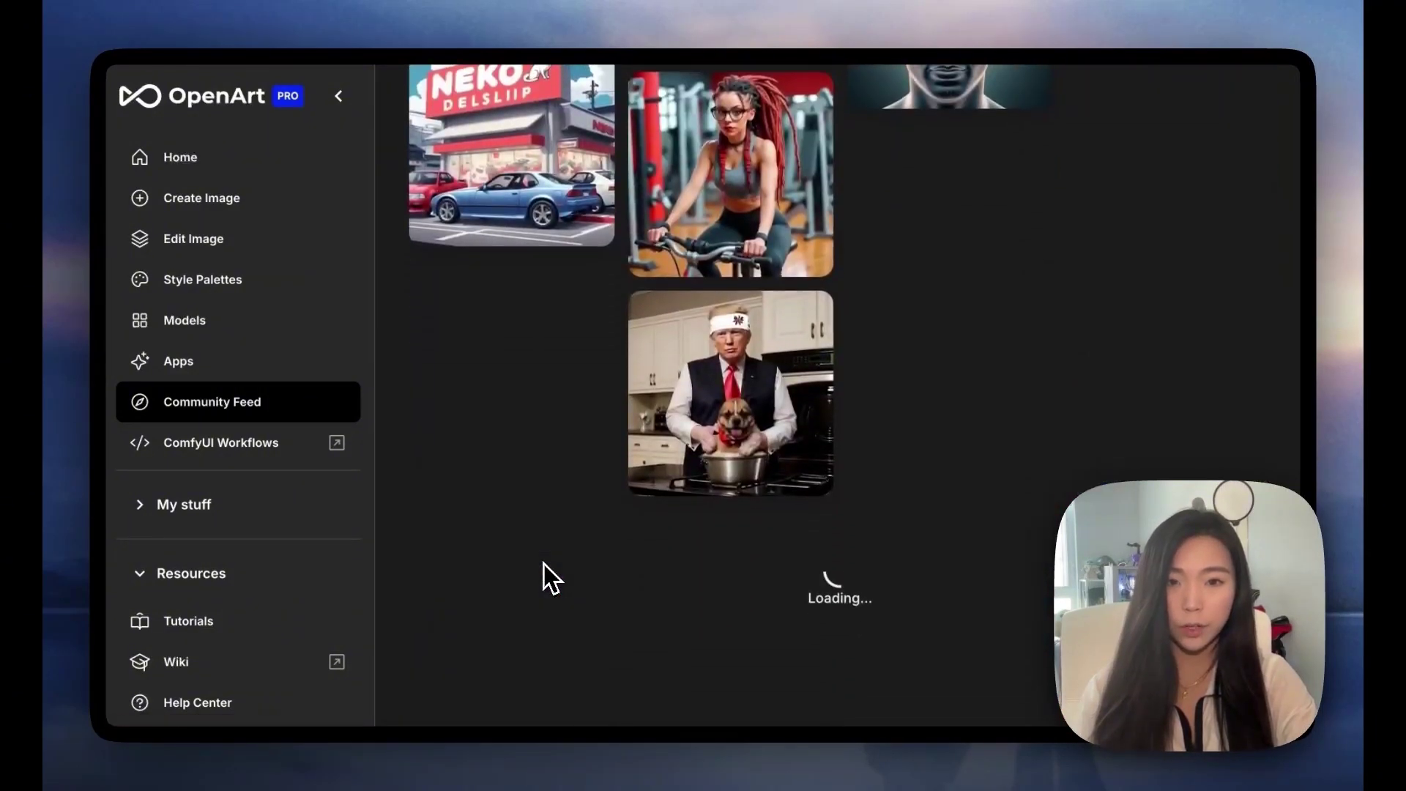
{"action": "scroll", "coordinate": [544, 564], "scroll_direction": "down", "scroll_amount": 4}
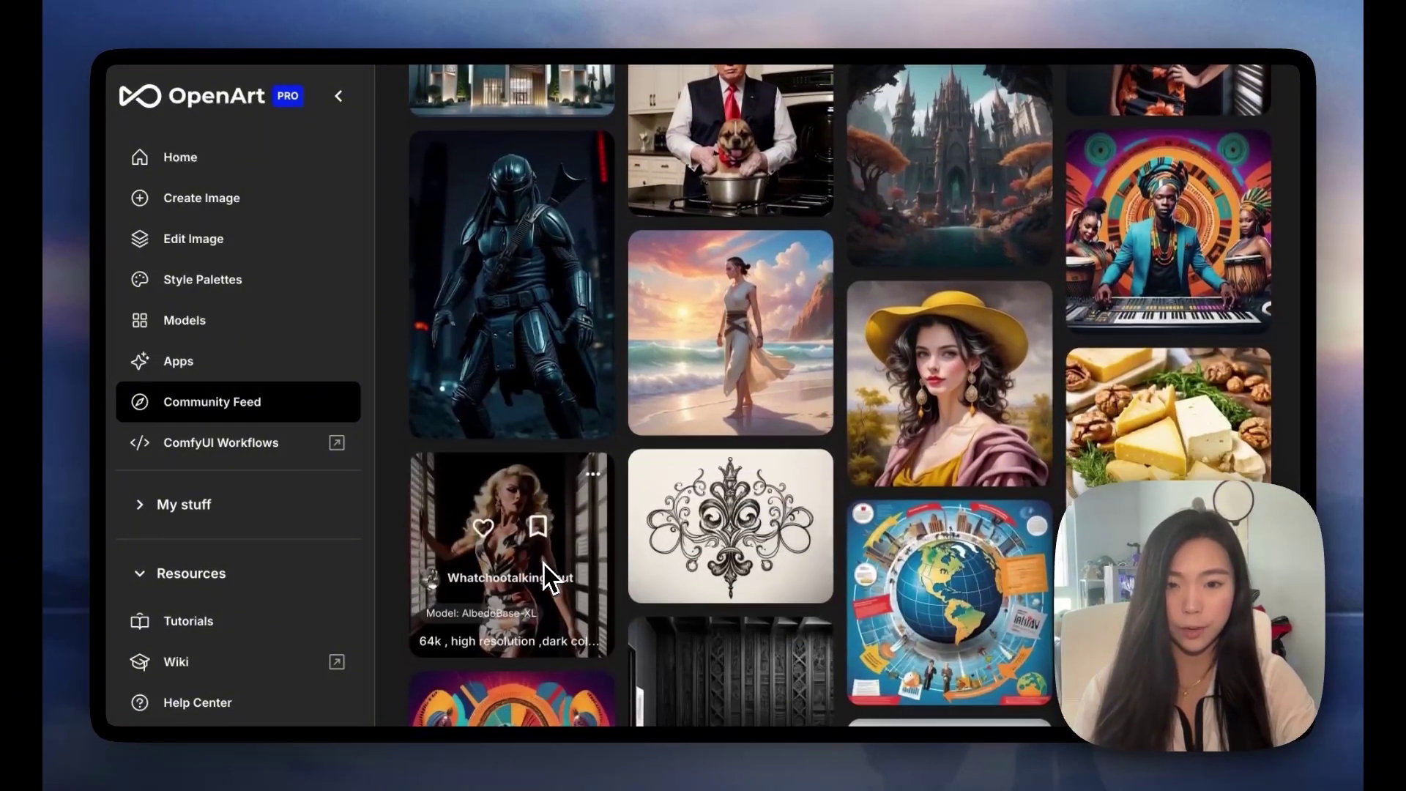
{"action": "left_click", "coordinate": [543, 564]}
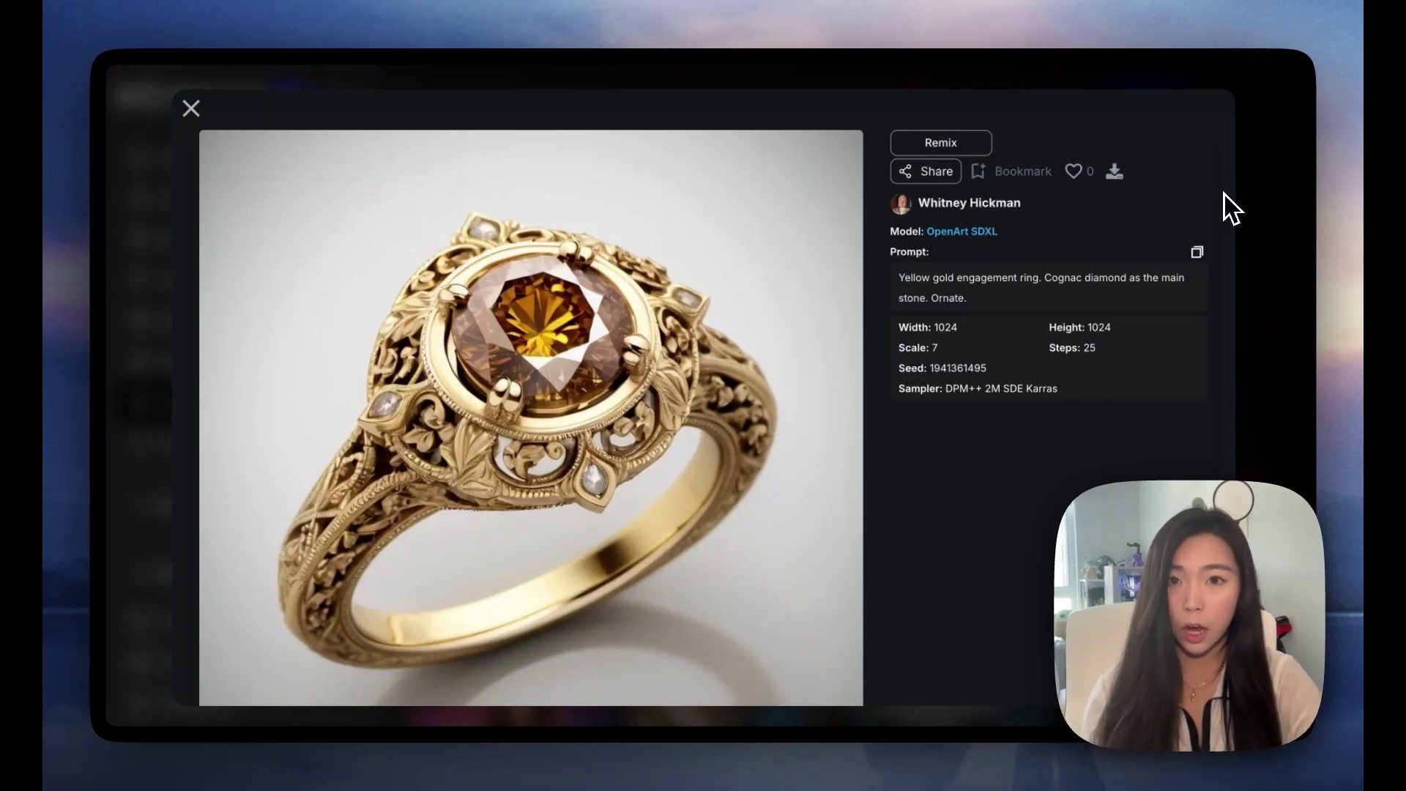
{"action": "left_click", "coordinate": [1197, 252]}
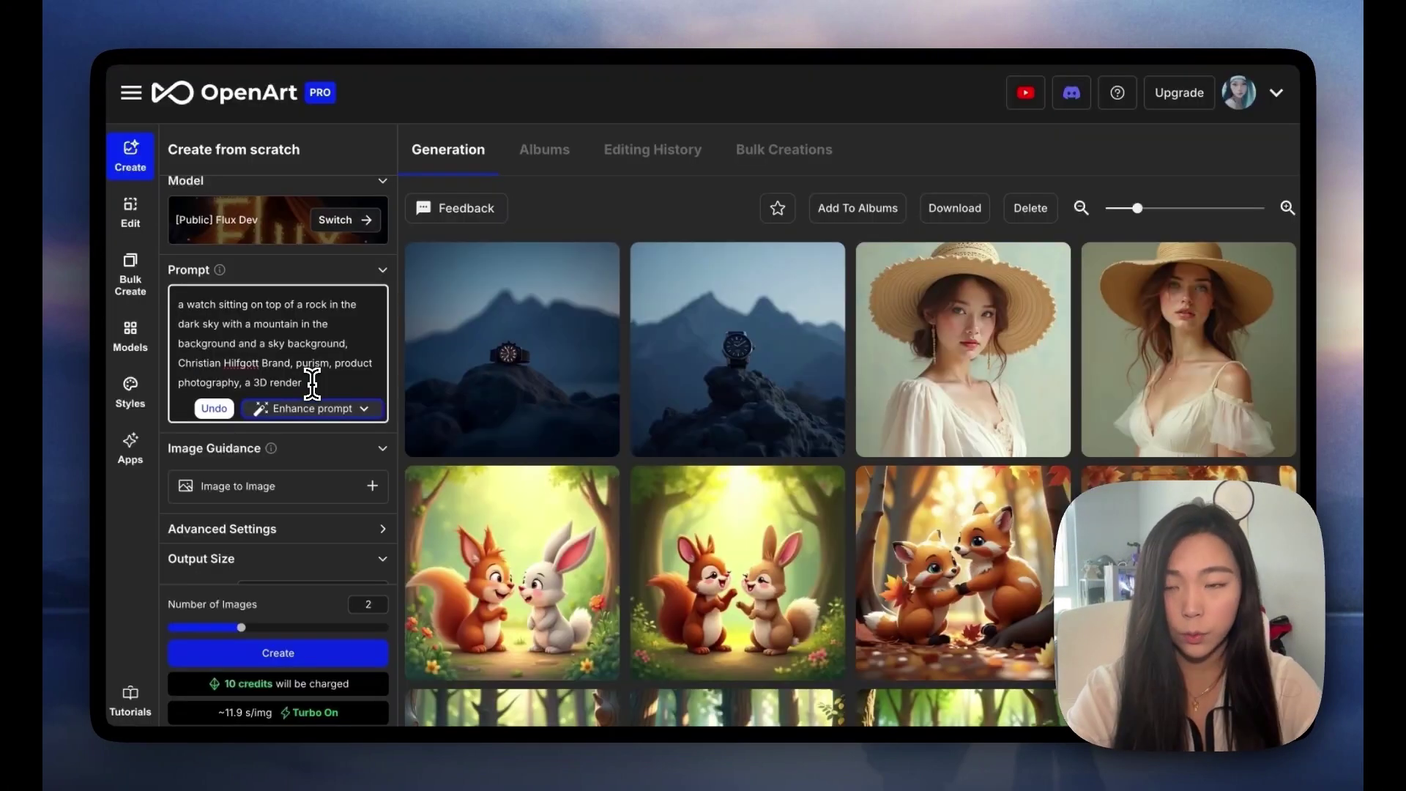
Replace the watch prompt with the copied engagement ring prompt, then generate two images and check one enlarged.
{"action": "left_click_drag", "start_coordinate": [306, 387], "coordinate": [160, 307]}
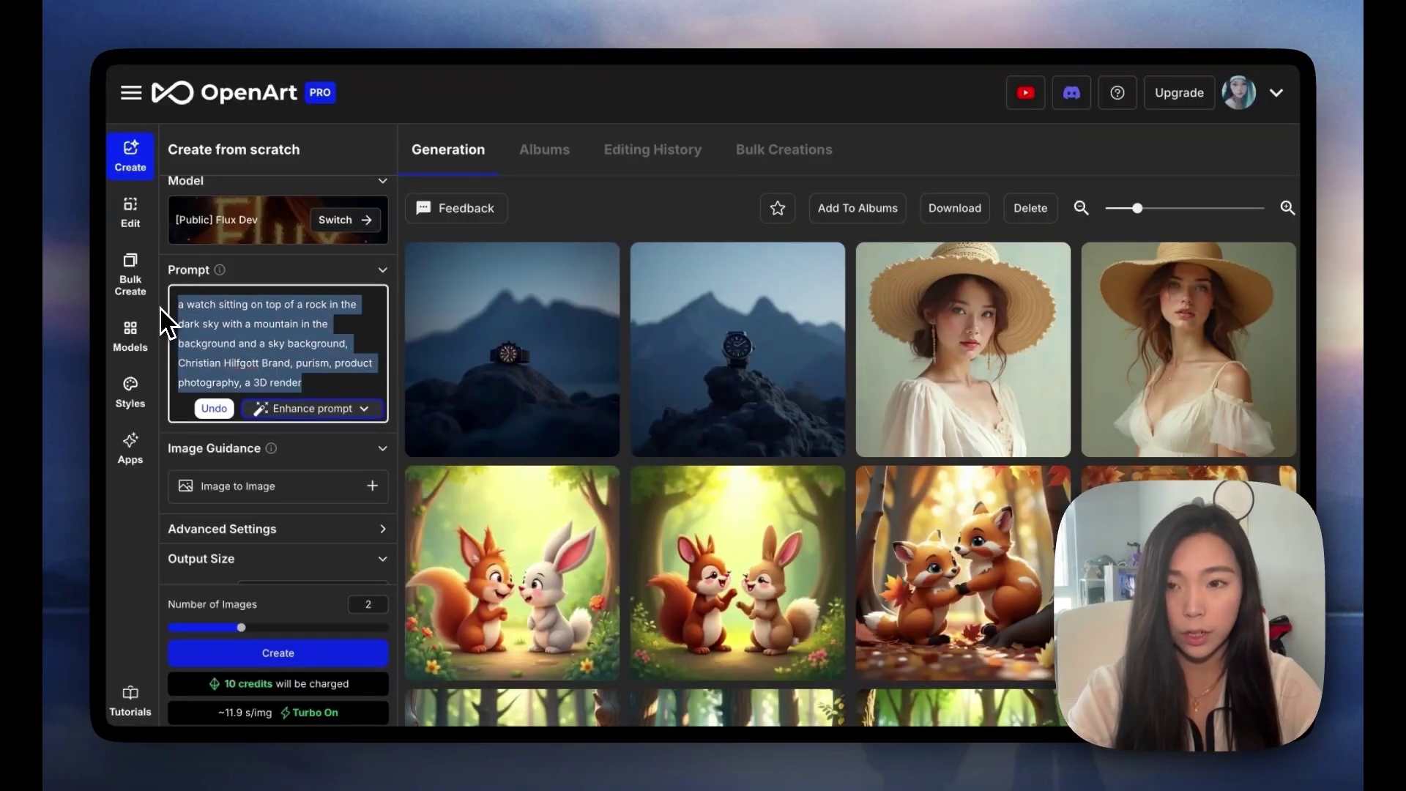
{"action": "key", "text": "ctrl+v"}
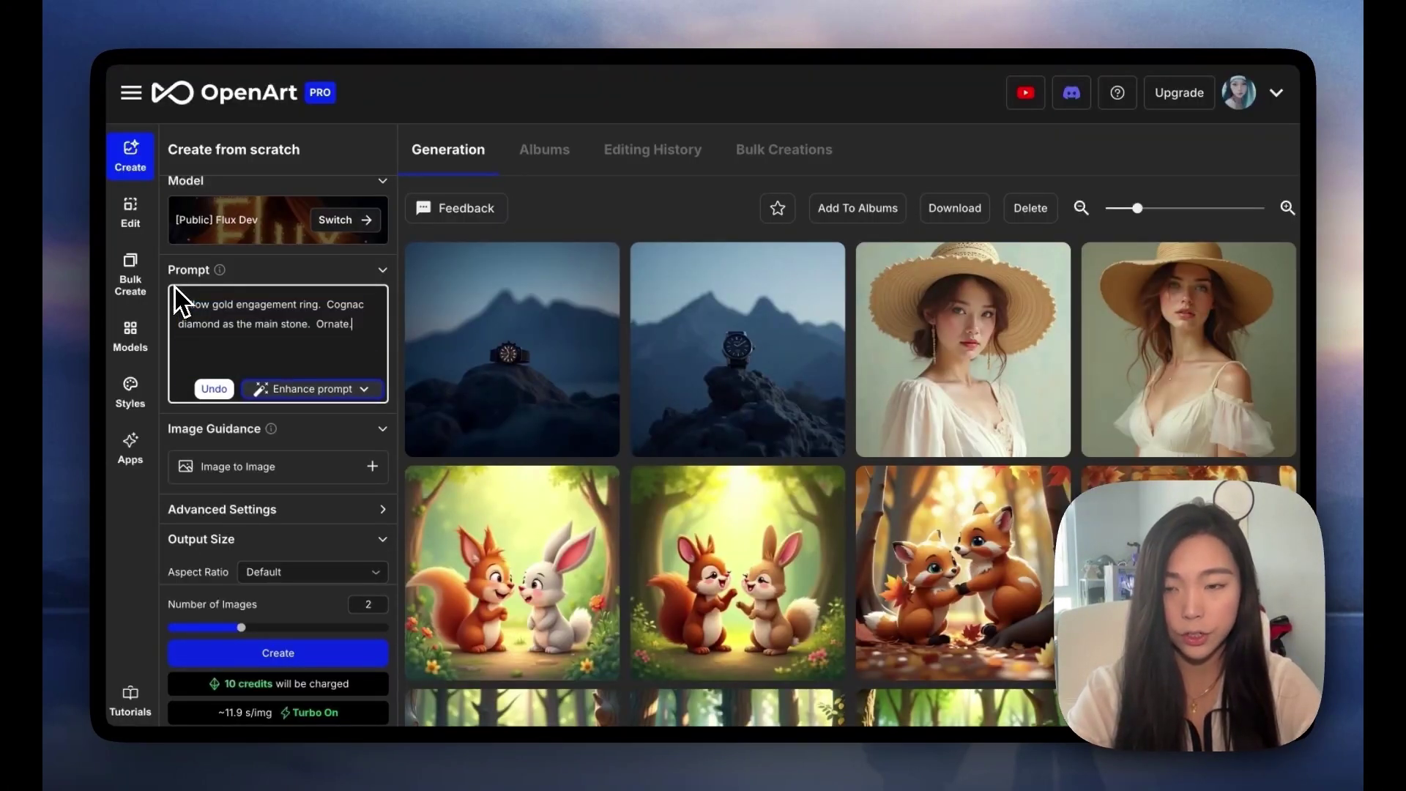
{"action": "left_click", "coordinate": [348, 669]}
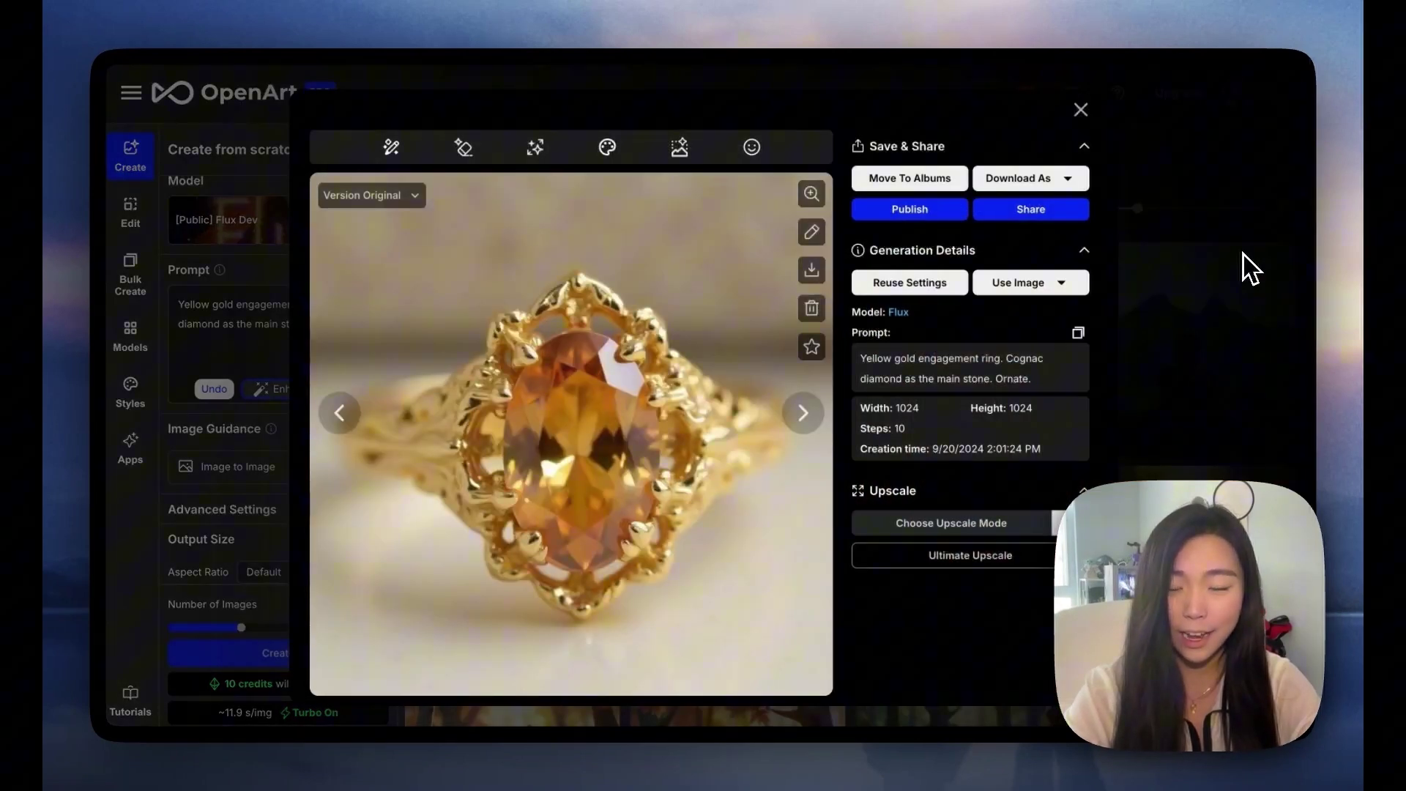
{"action": "left_click", "coordinate": [1249, 267]}
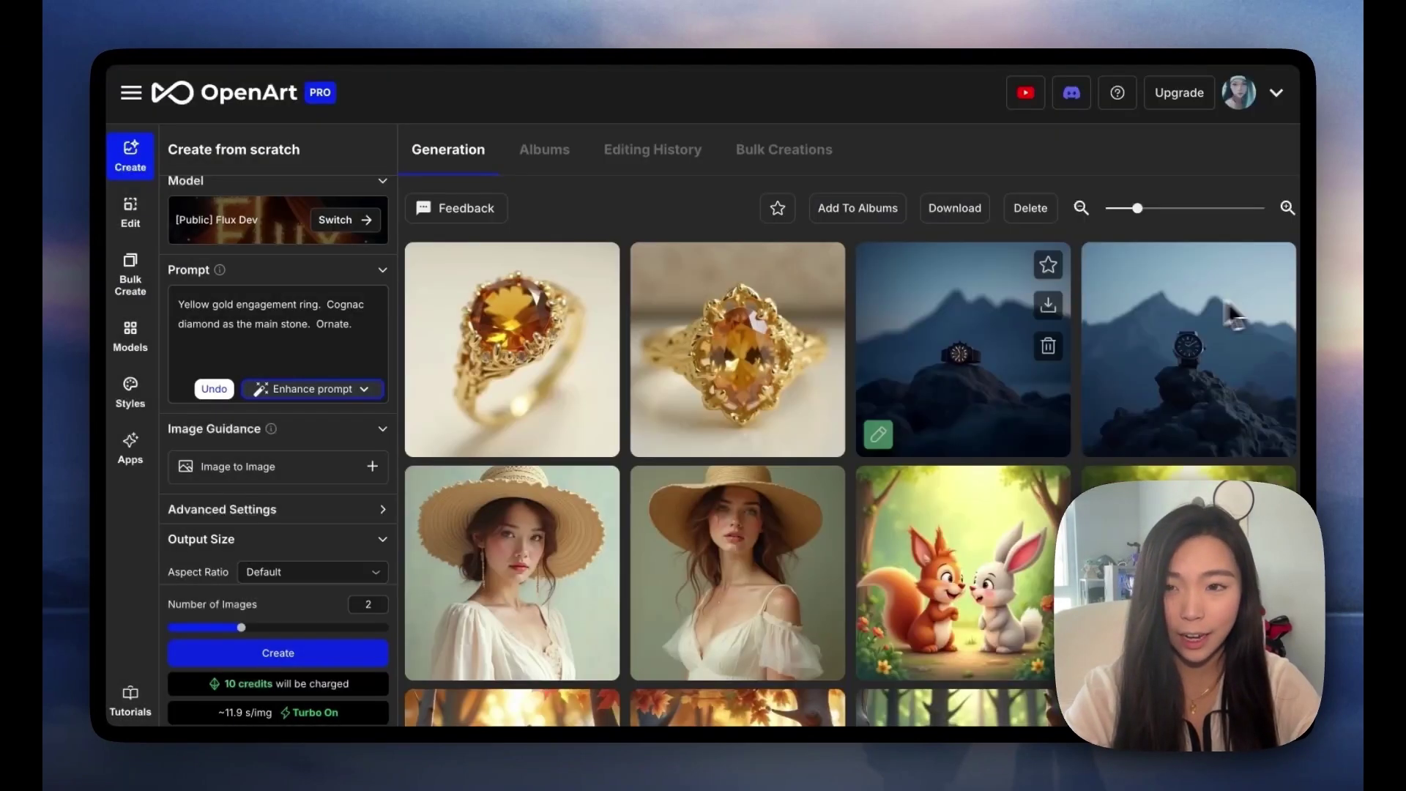
Expand the ring prompt with Quick Enhance and enlarge the second image generated from the enhanced version.
{"action": "left_click", "coordinate": [334, 391]}
{"action": "left_click", "coordinate": [345, 418]}
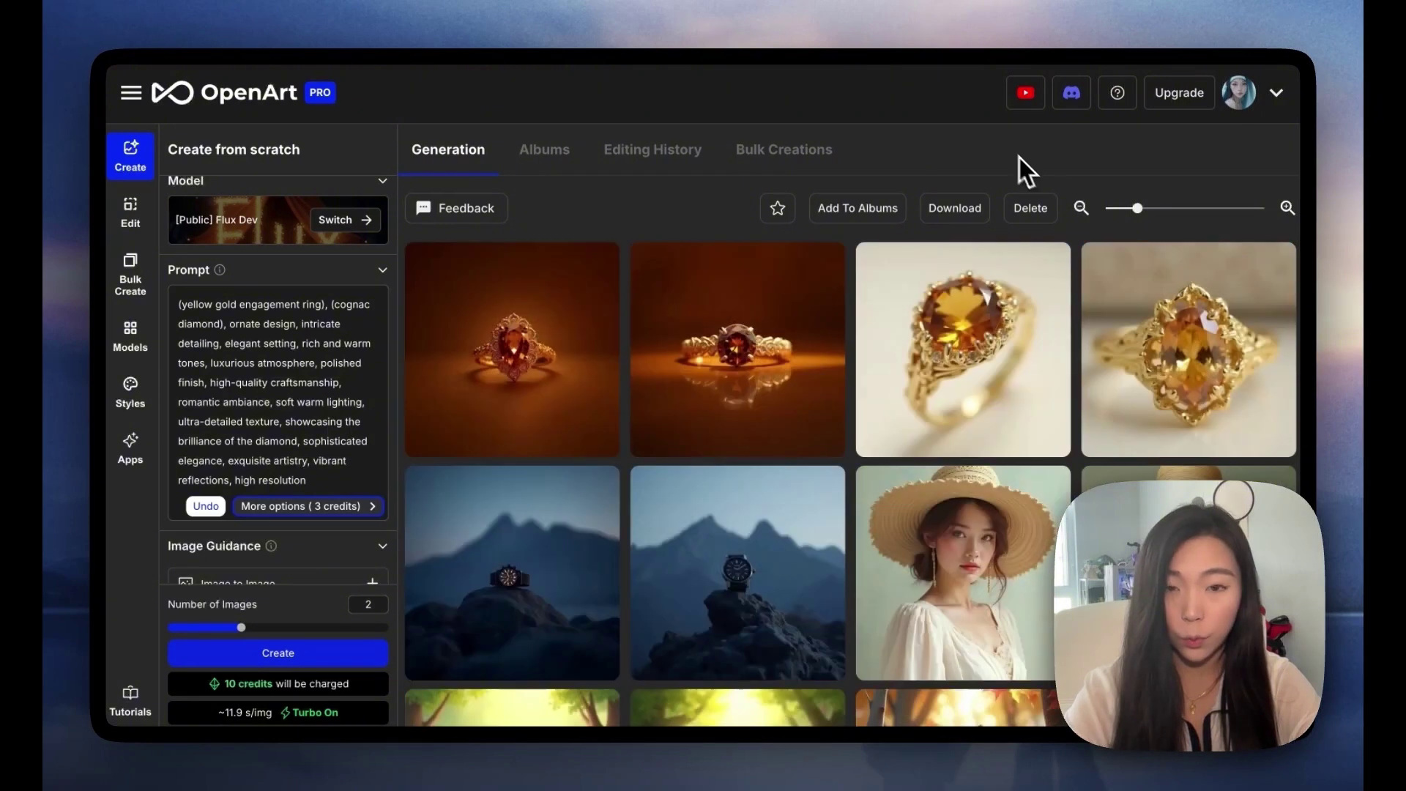
{"action": "left_click", "coordinate": [797, 363]}
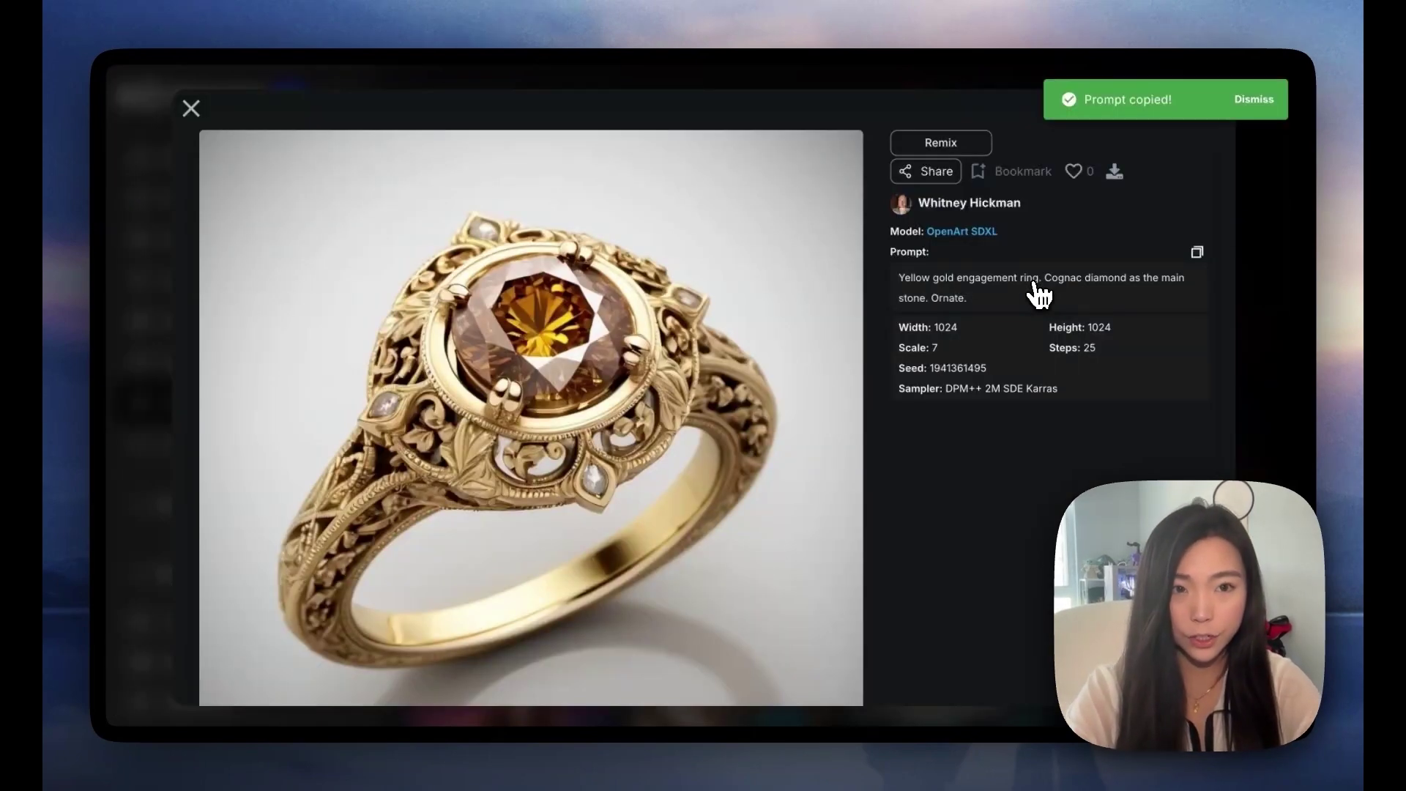
Browse further down the Community Feed and view the enlarged steampunk image of the man in the blue coat with a bird.
{"action": "left_click", "coordinate": [1245, 220]}
{"action": "scroll", "coordinate": [1122, 323], "scroll_direction": "down", "scroll_amount": 4}
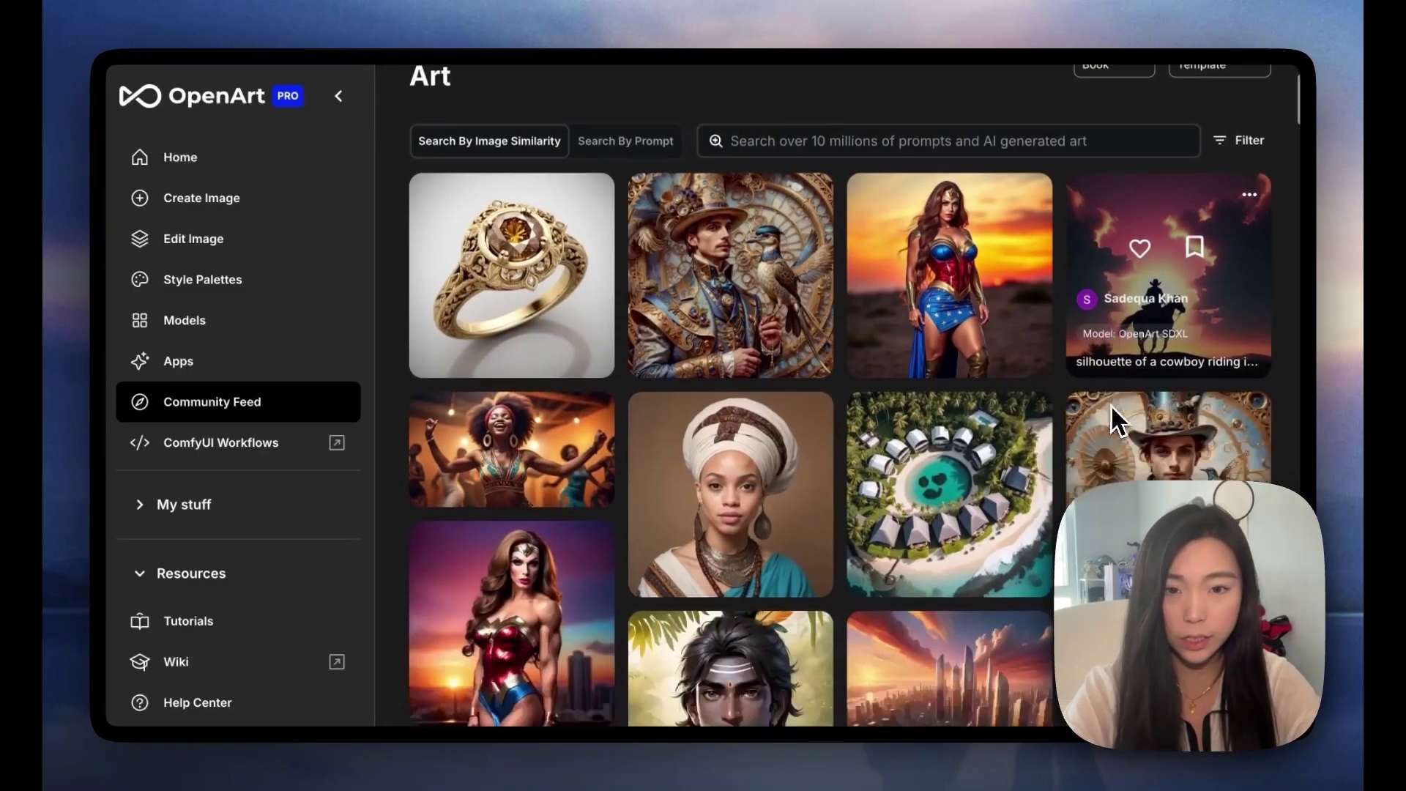
{"action": "left_click", "coordinate": [1142, 298]}
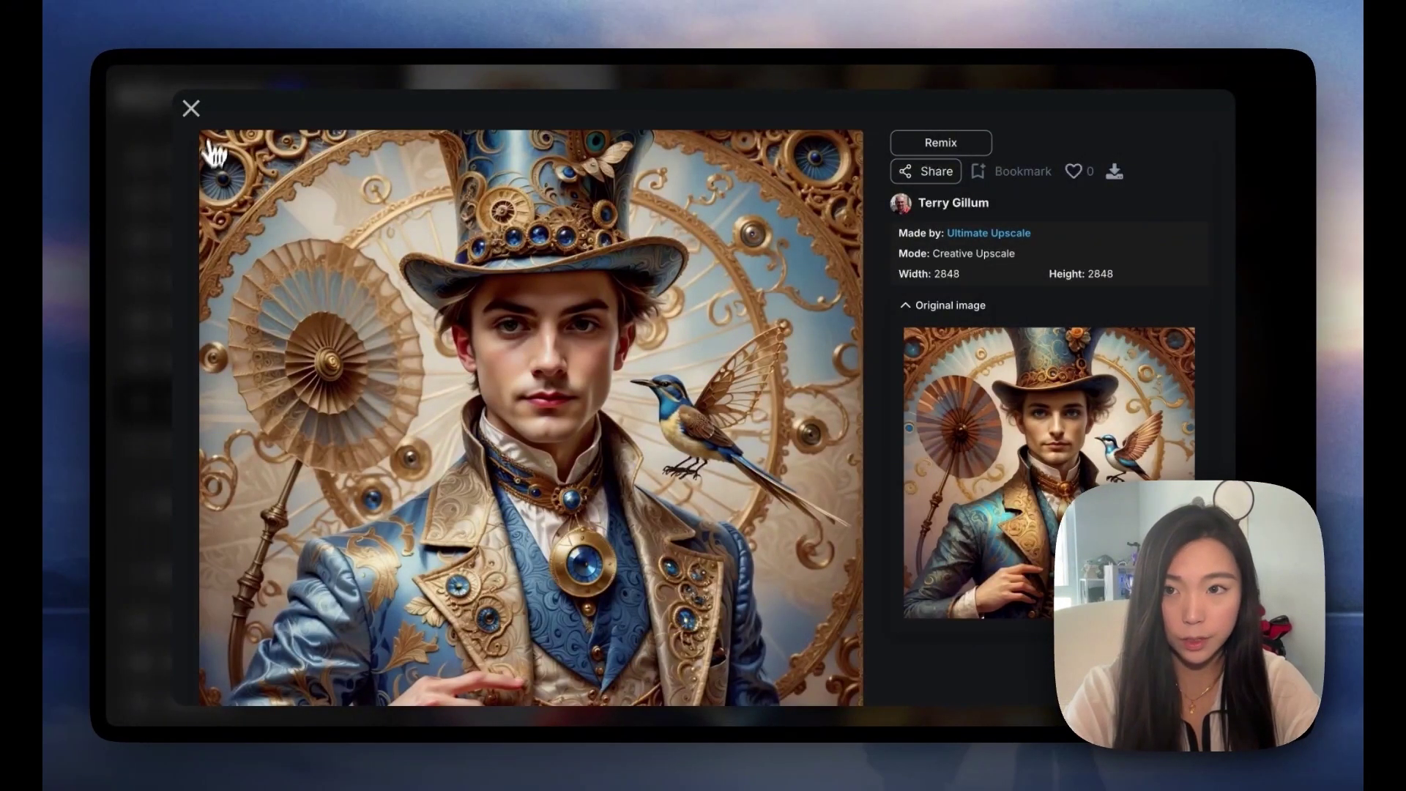
{"action": "left_click", "coordinate": [192, 108]}
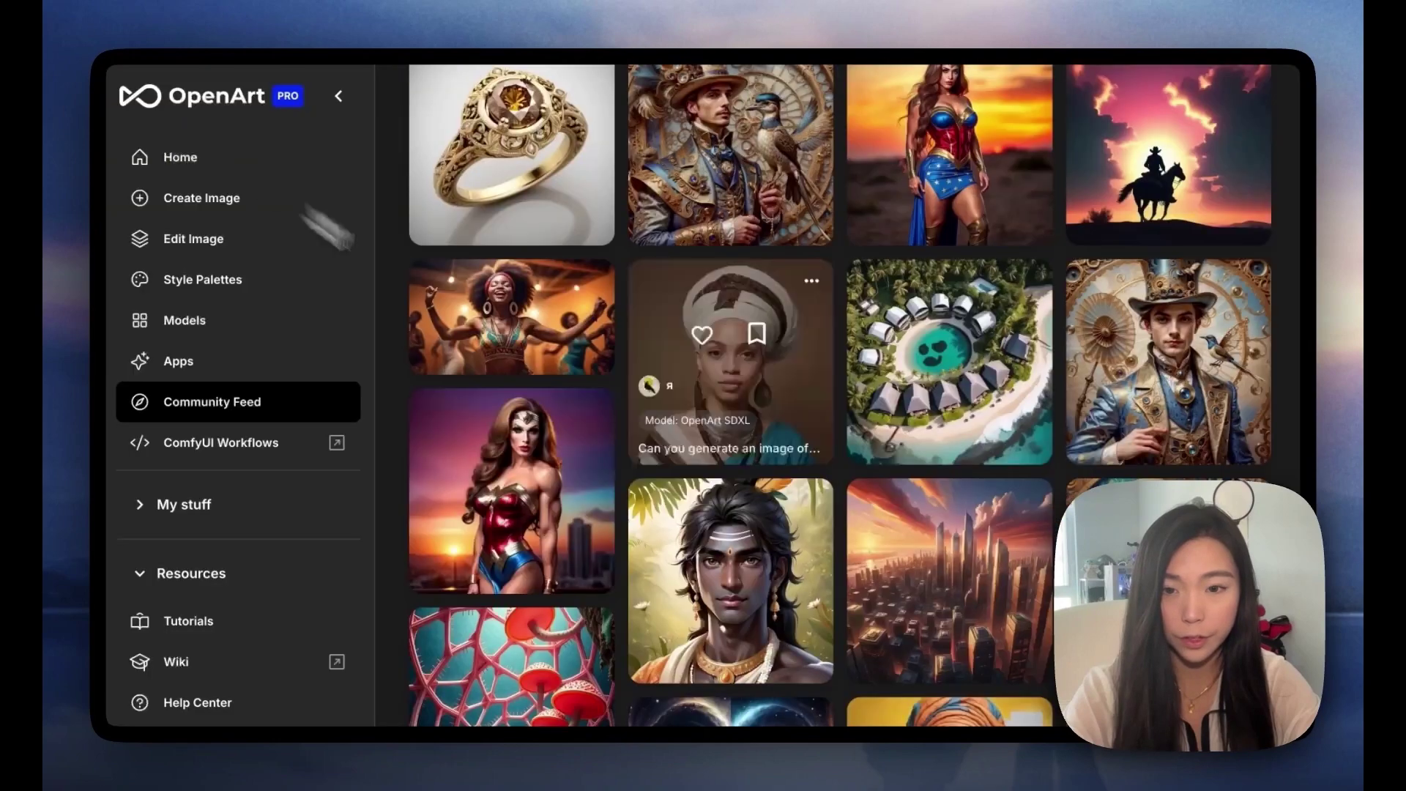
Open the sunset city skyline image from the feed, expand its full prompt and copy it.
{"action": "scroll", "coordinate": [644, 459], "scroll_direction": "down", "scroll_amount": 3}
{"action": "left_click", "coordinate": [922, 295]}
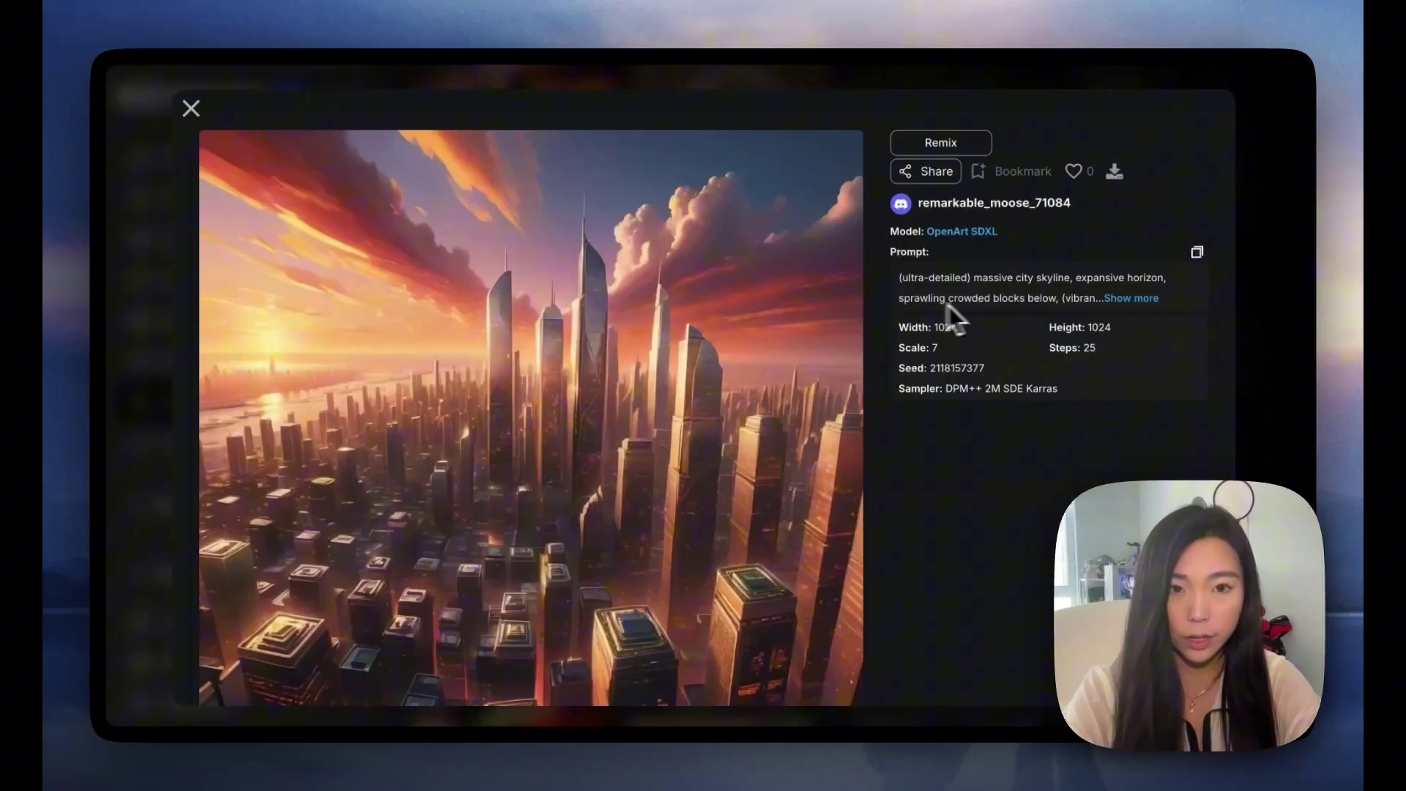
{"action": "left_click", "coordinate": [1127, 299]}
{"action": "left_click", "coordinate": [1197, 253]}
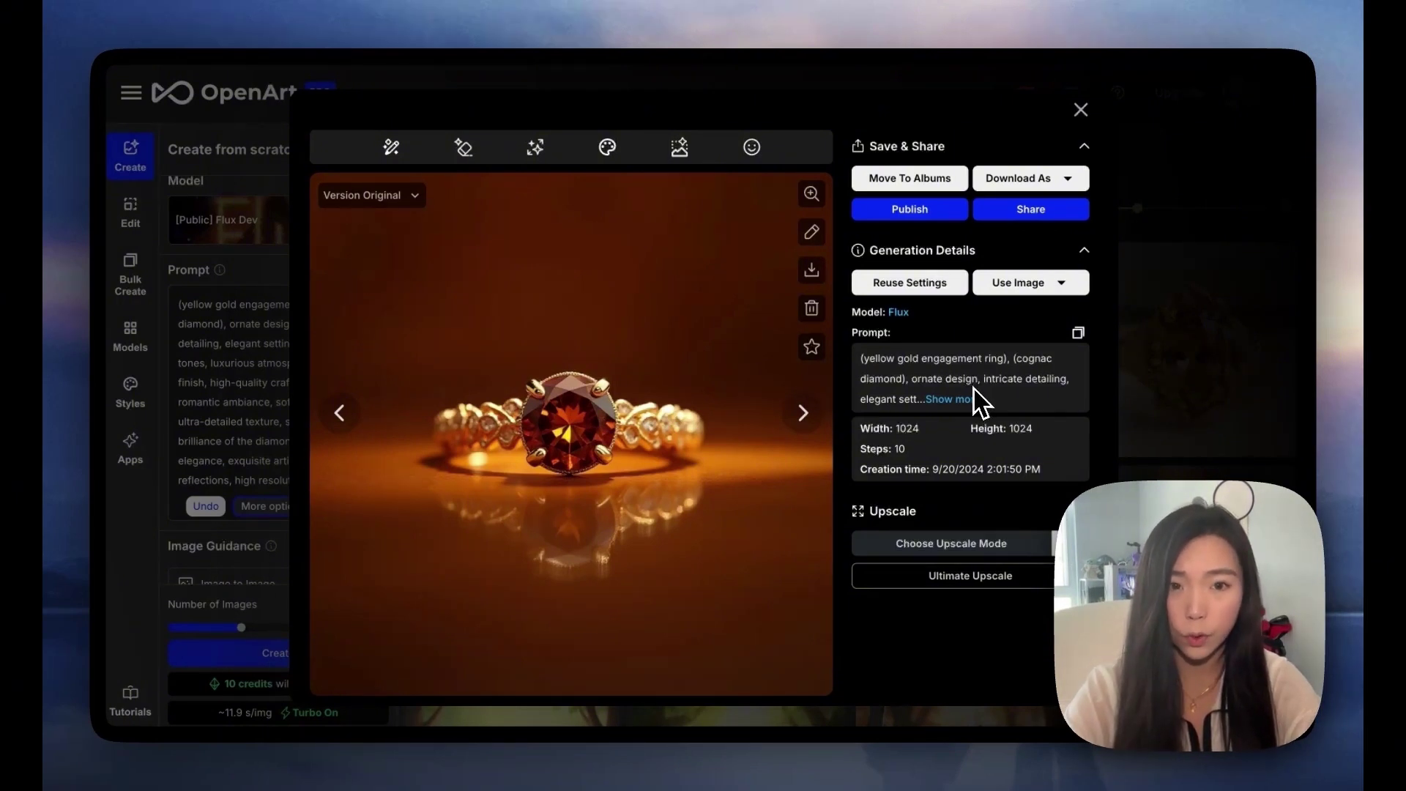
Expand the full prompt of the enlarged ring image and highlight its text for review.
{"action": "left_click", "coordinate": [977, 400]}
{"action": "left_click_drag", "start_coordinate": [1048, 529], "coordinate": [851, 362]}
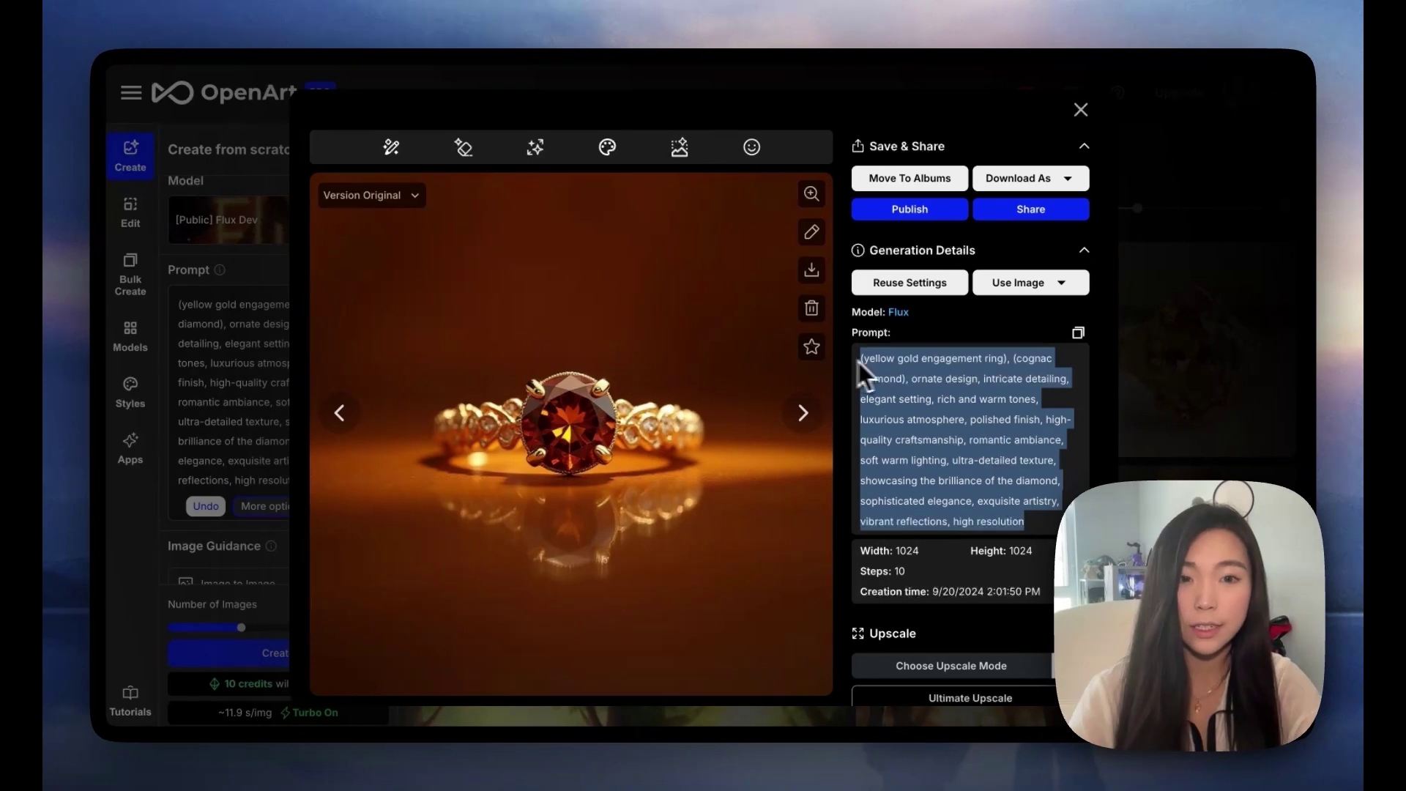
{"action": "left_click", "coordinate": [1011, 417]}
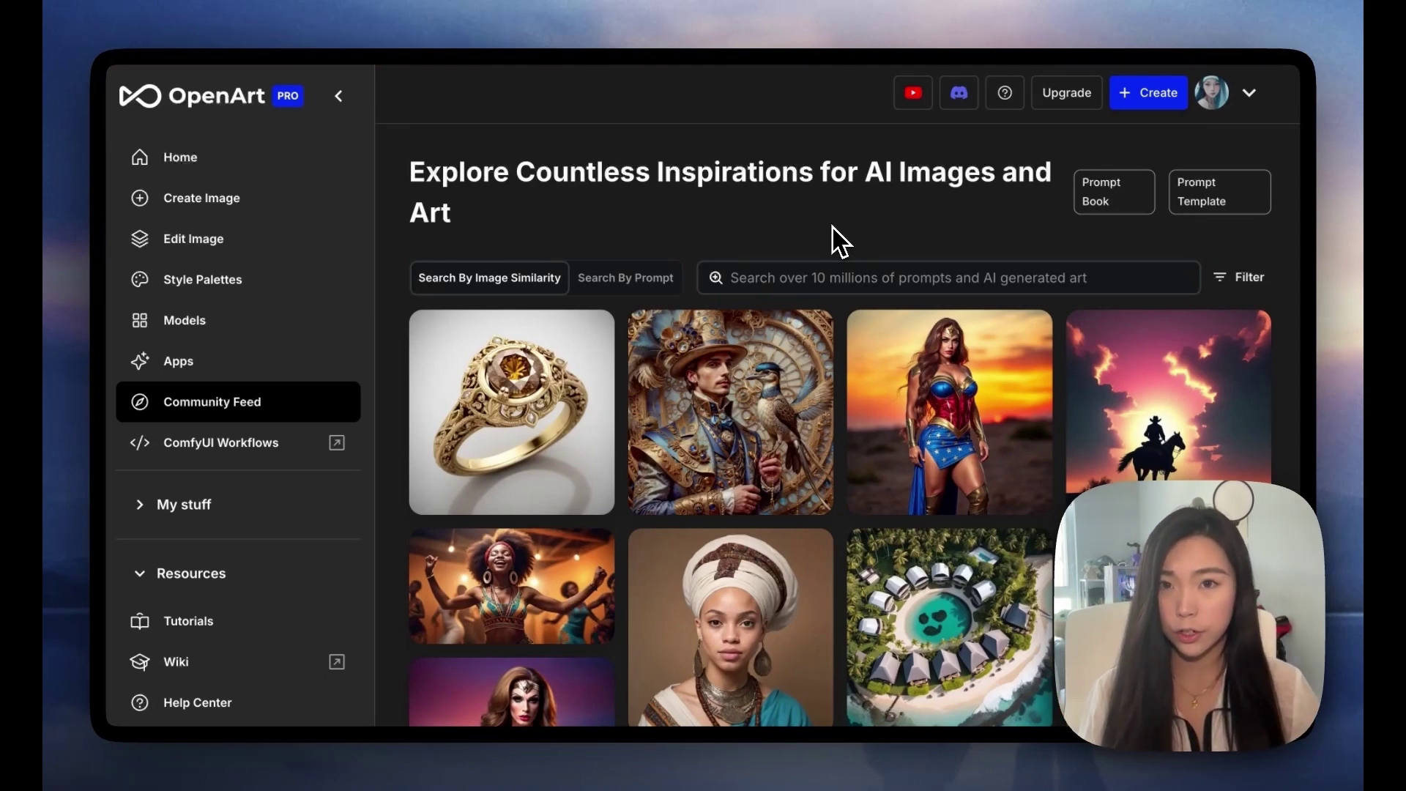
Search the Community Feed for "wallpaper" and look through the results.
{"action": "left_click", "coordinate": [806, 280]}
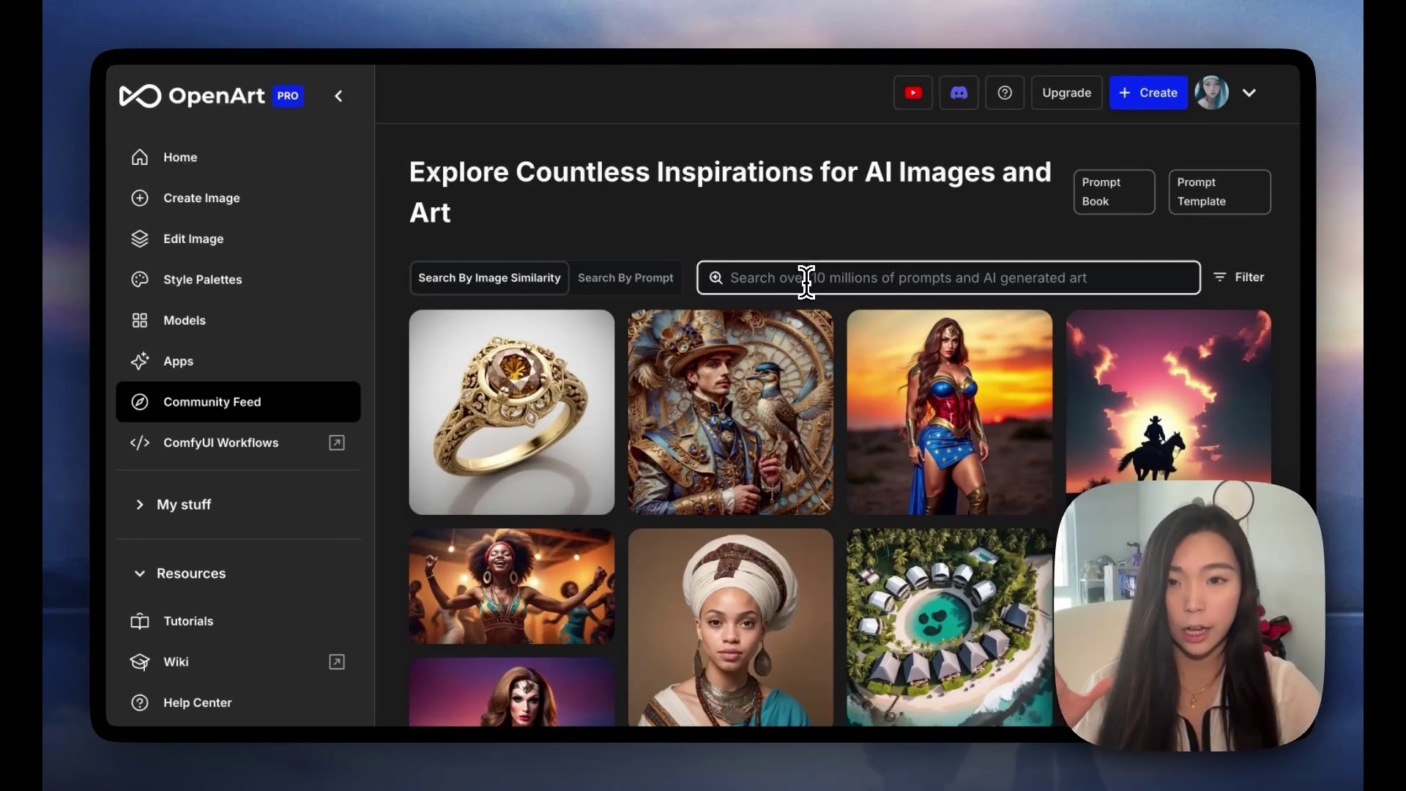
{"action": "type", "text": "wallpaper"}
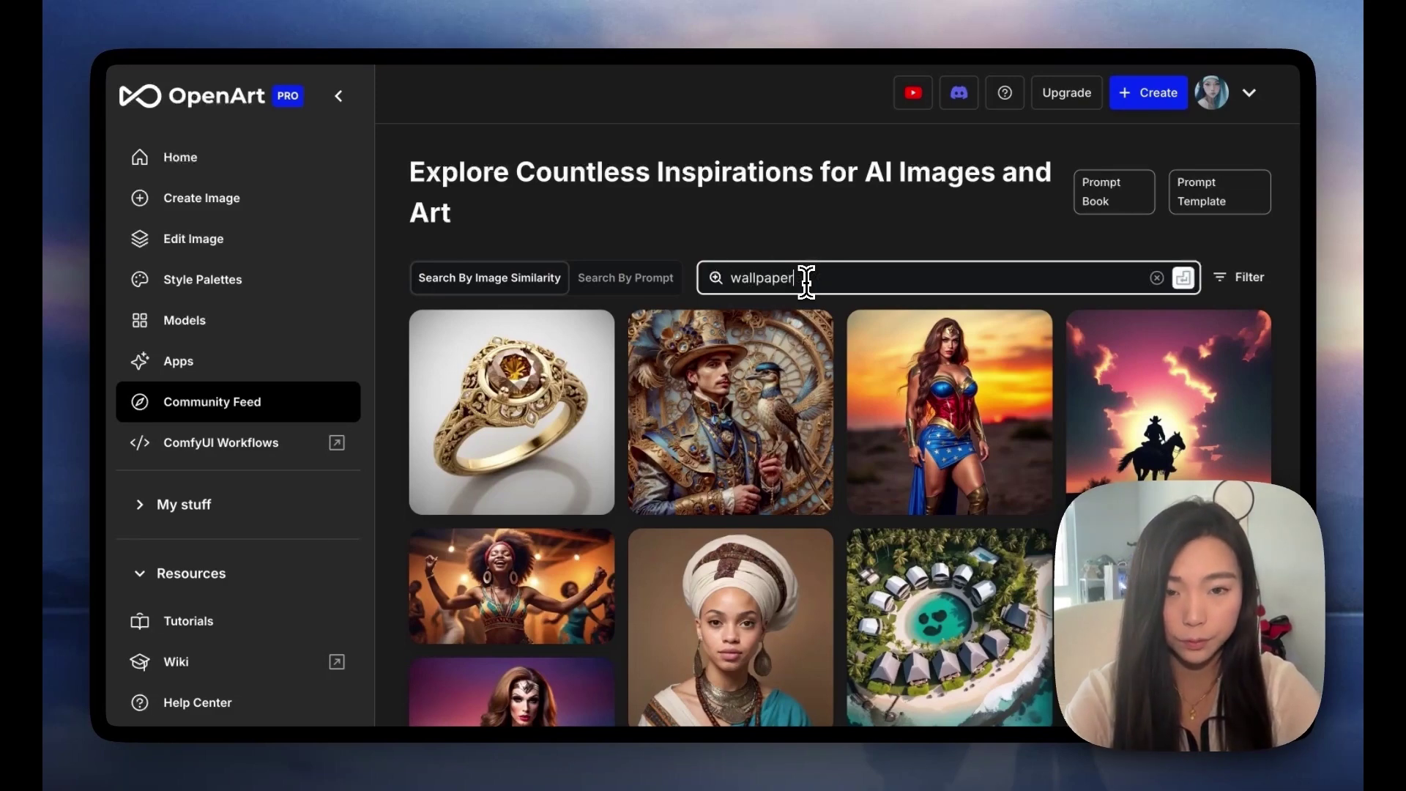
{"action": "key", "text": "Return"}
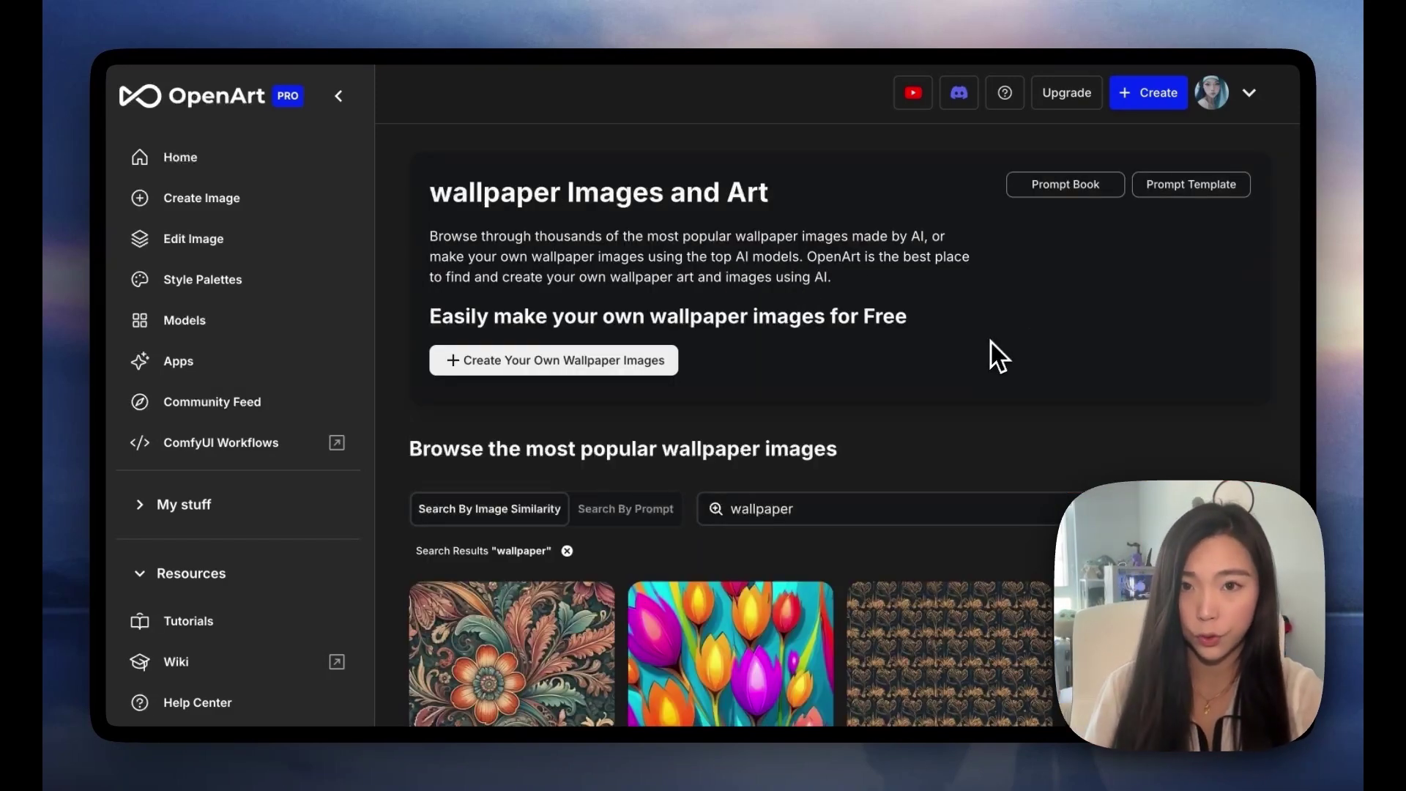
{"action": "scroll", "coordinate": [754, 691], "scroll_direction": "down", "scroll_amount": 15}
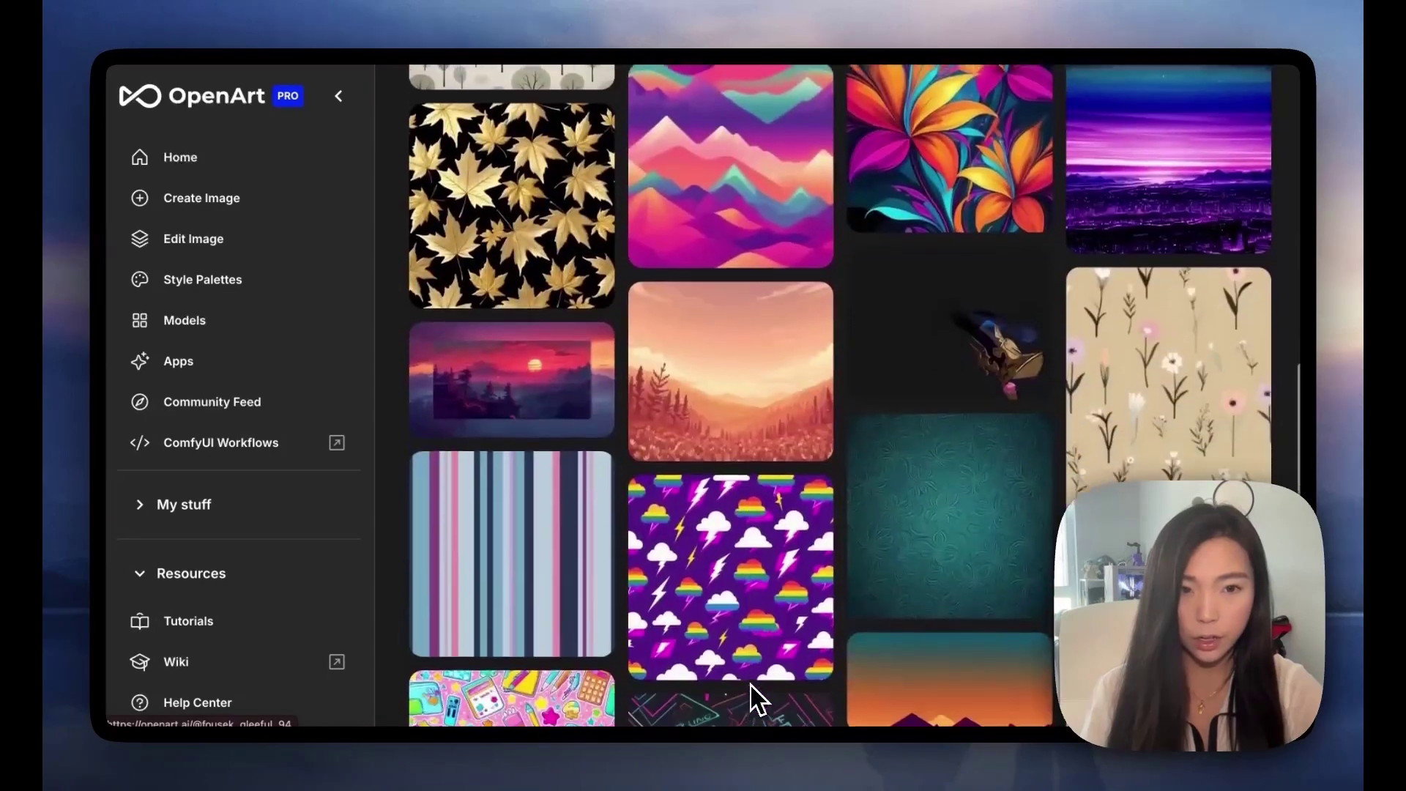
{"action": "scroll", "coordinate": [888, 625], "scroll_direction": "up", "scroll_amount": 15}
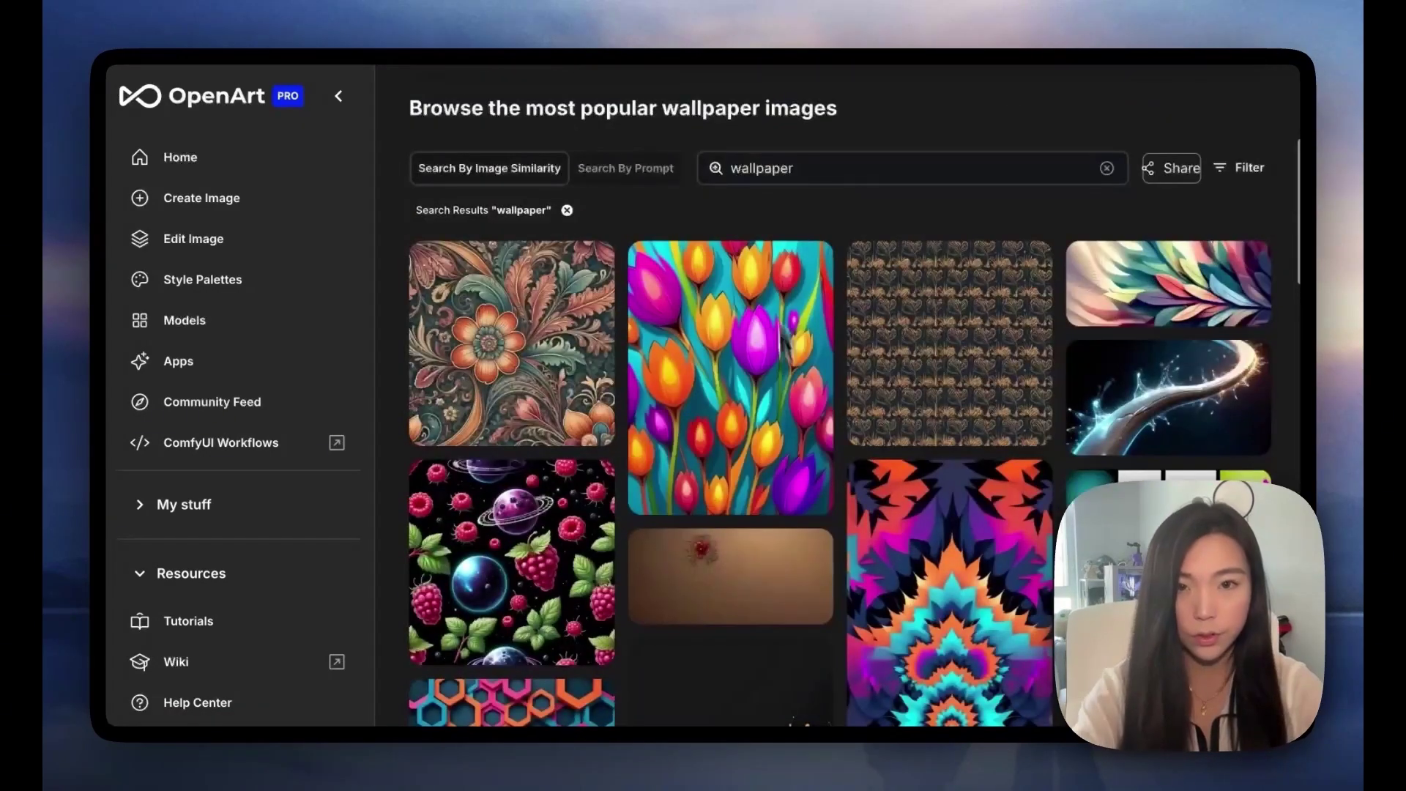
Refine the search to "phone wallpaper" and look through the matching images.
{"action": "left_click", "coordinate": [745, 184]}
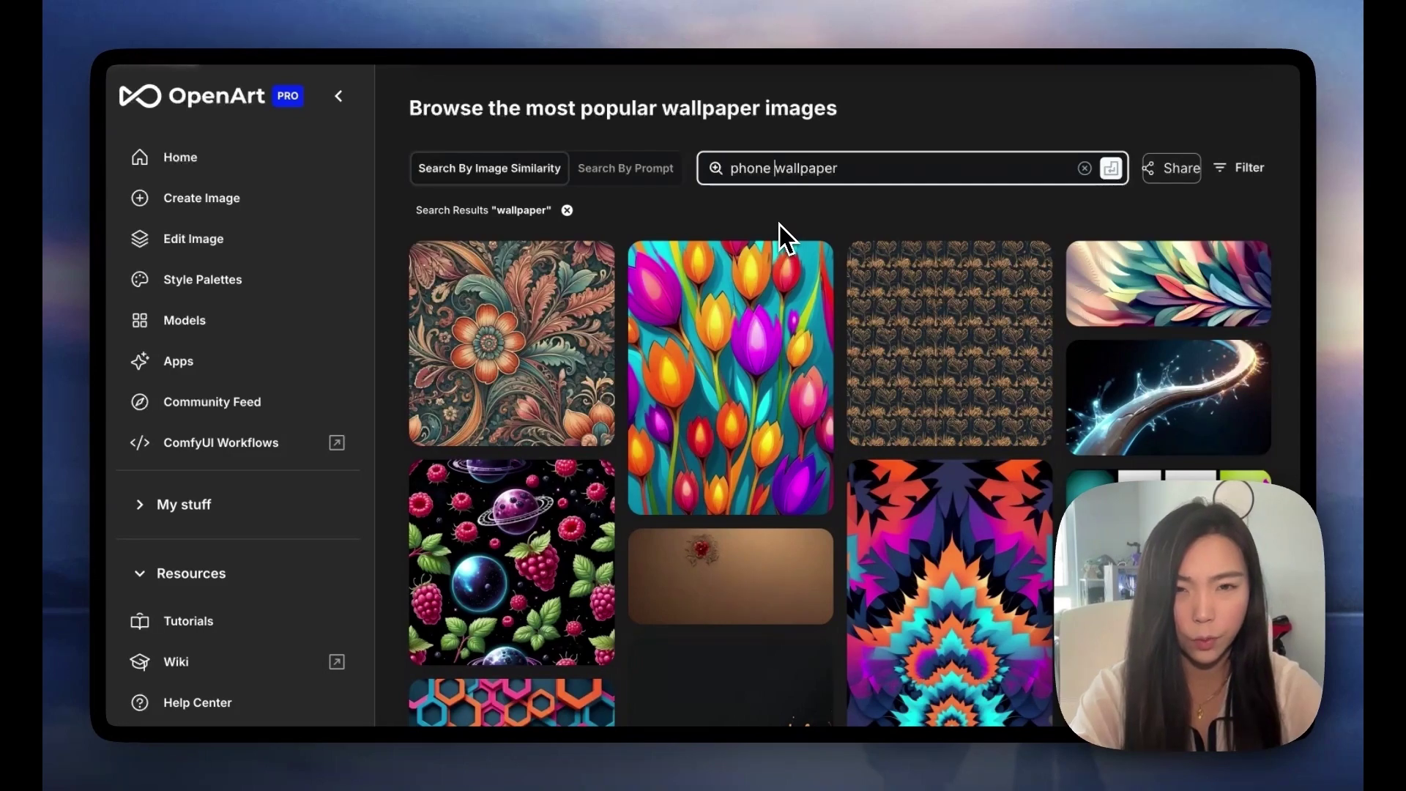
{"action": "key", "text": "Return"}
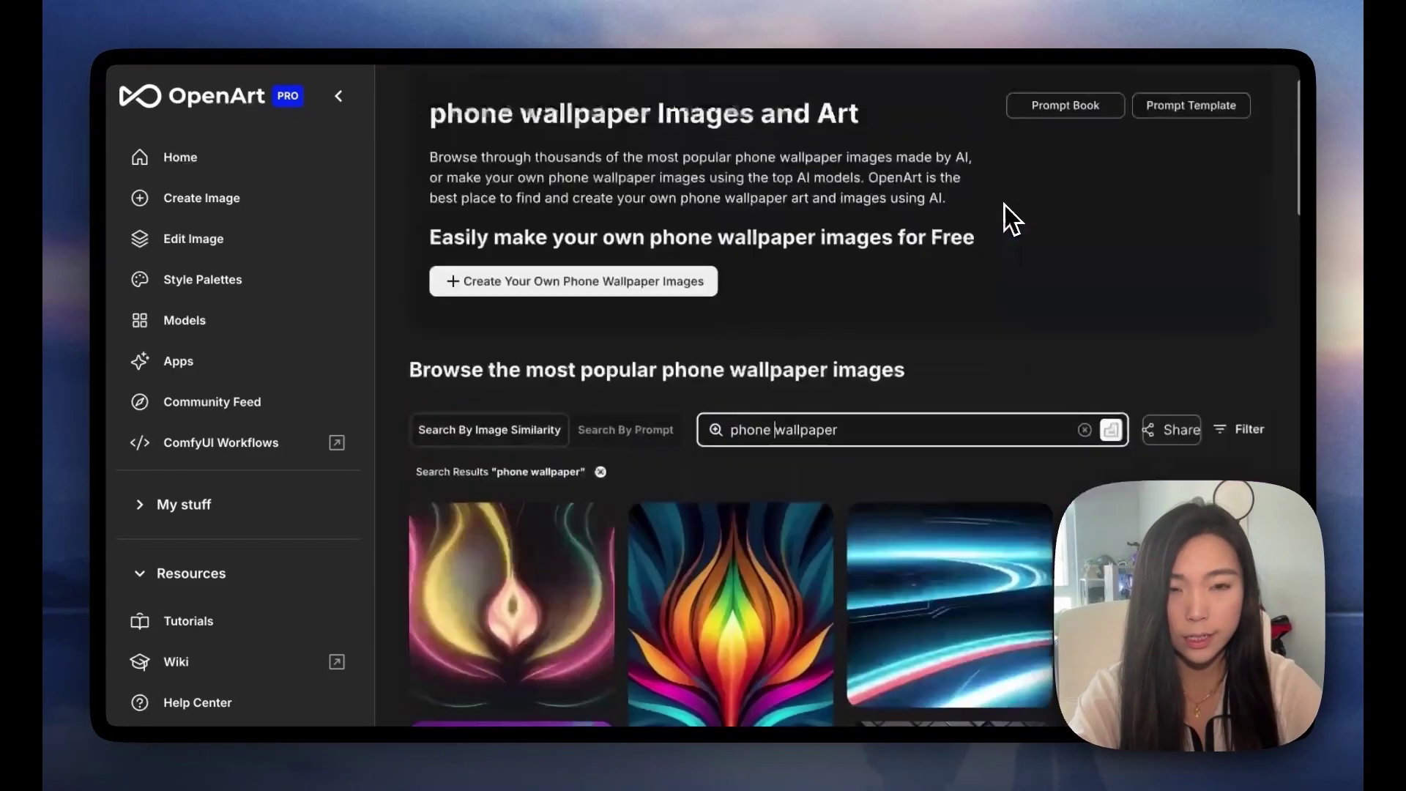
{"action": "scroll", "coordinate": [1008, 282], "scroll_direction": "down", "scroll_amount": 10}
{"action": "scroll", "coordinate": [1008, 283], "scroll_direction": "down", "scroll_amount": 5}
{"action": "scroll", "coordinate": [1013, 298], "scroll_direction": "up", "scroll_amount": 10}
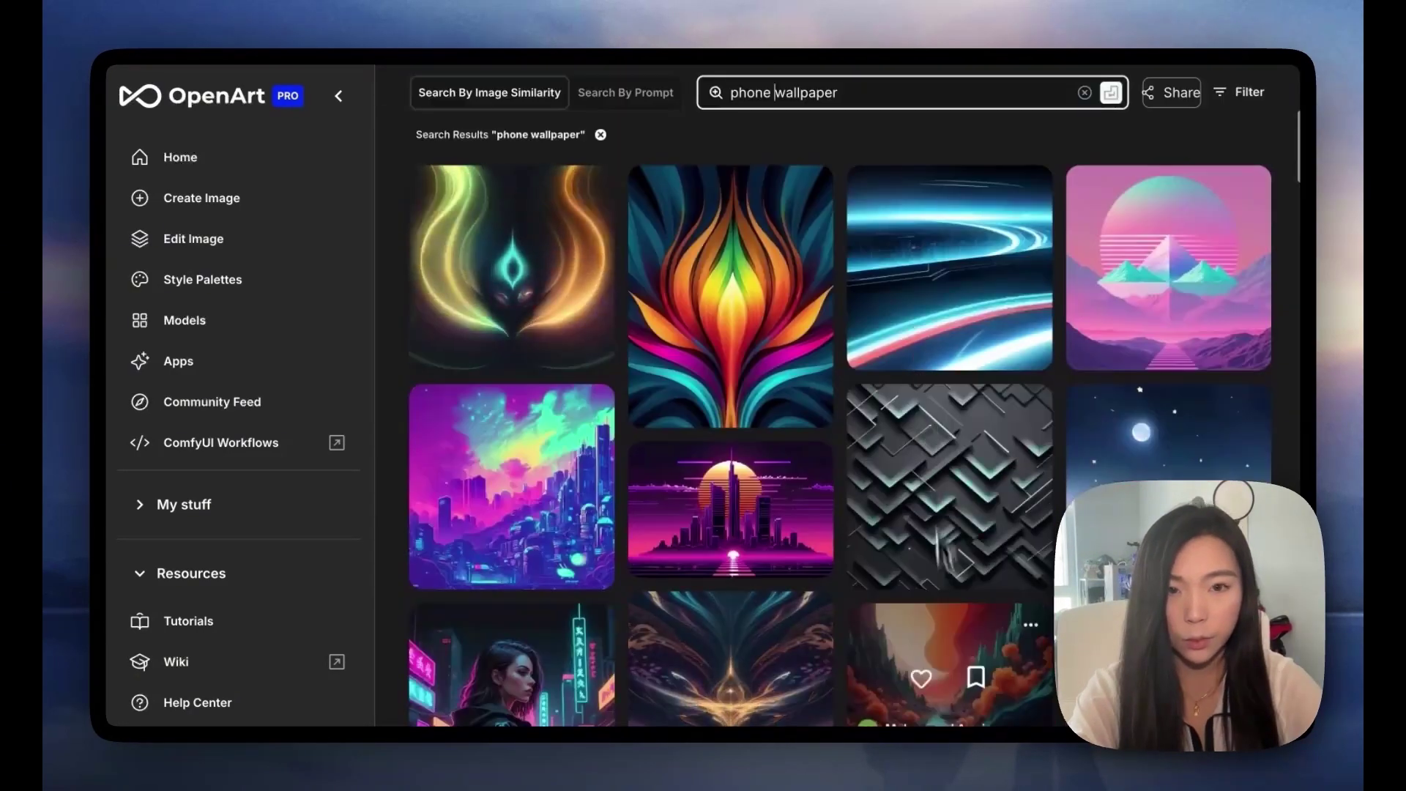
Examine the prompt and settings of the blue futuristic light-streak image, then return to the results.
{"action": "left_click", "coordinate": [943, 214]}
{"action": "left_click", "coordinate": [1143, 298]}
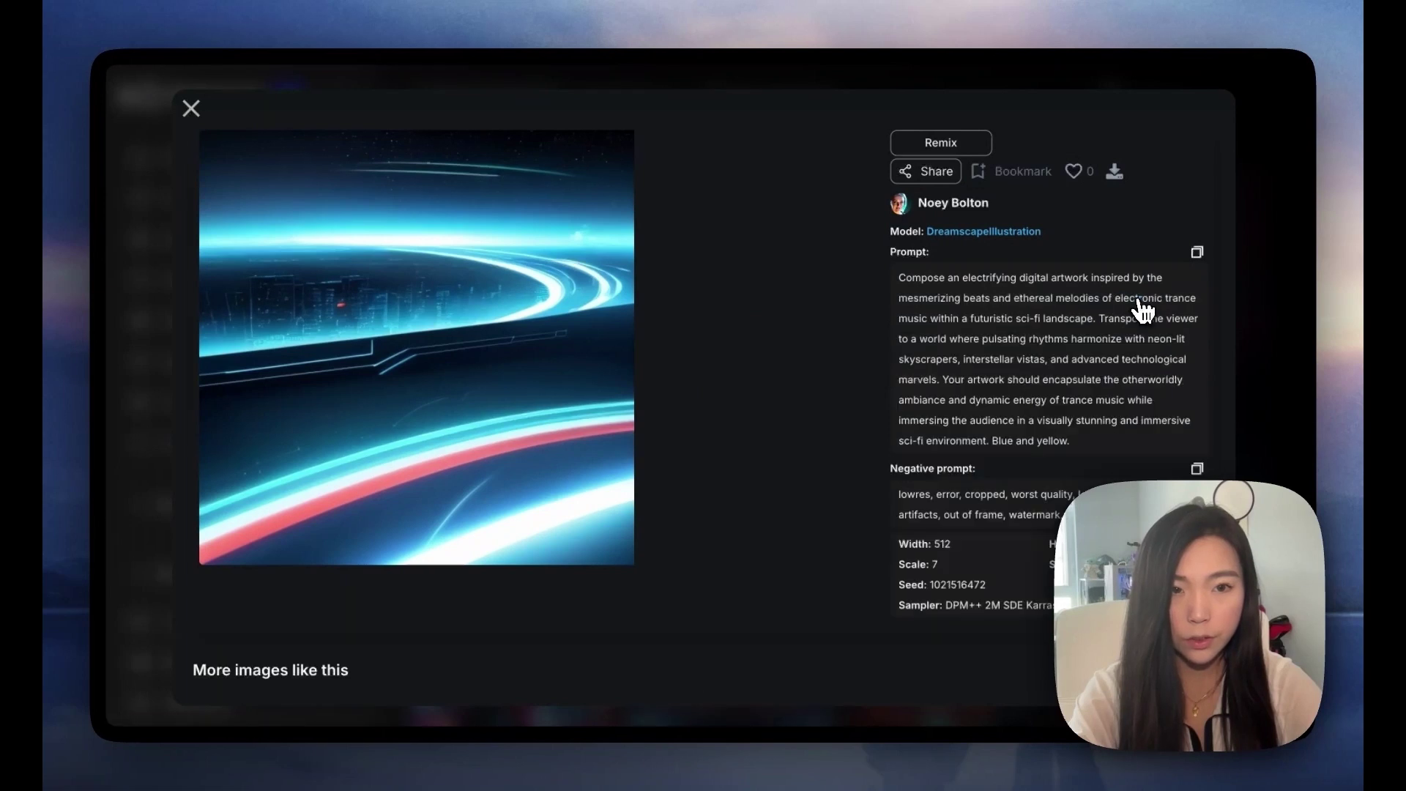
{"action": "left_click", "coordinate": [1275, 205]}
{"action": "scroll", "coordinate": [645, 289], "scroll_direction": "up", "scroll_amount": 3}
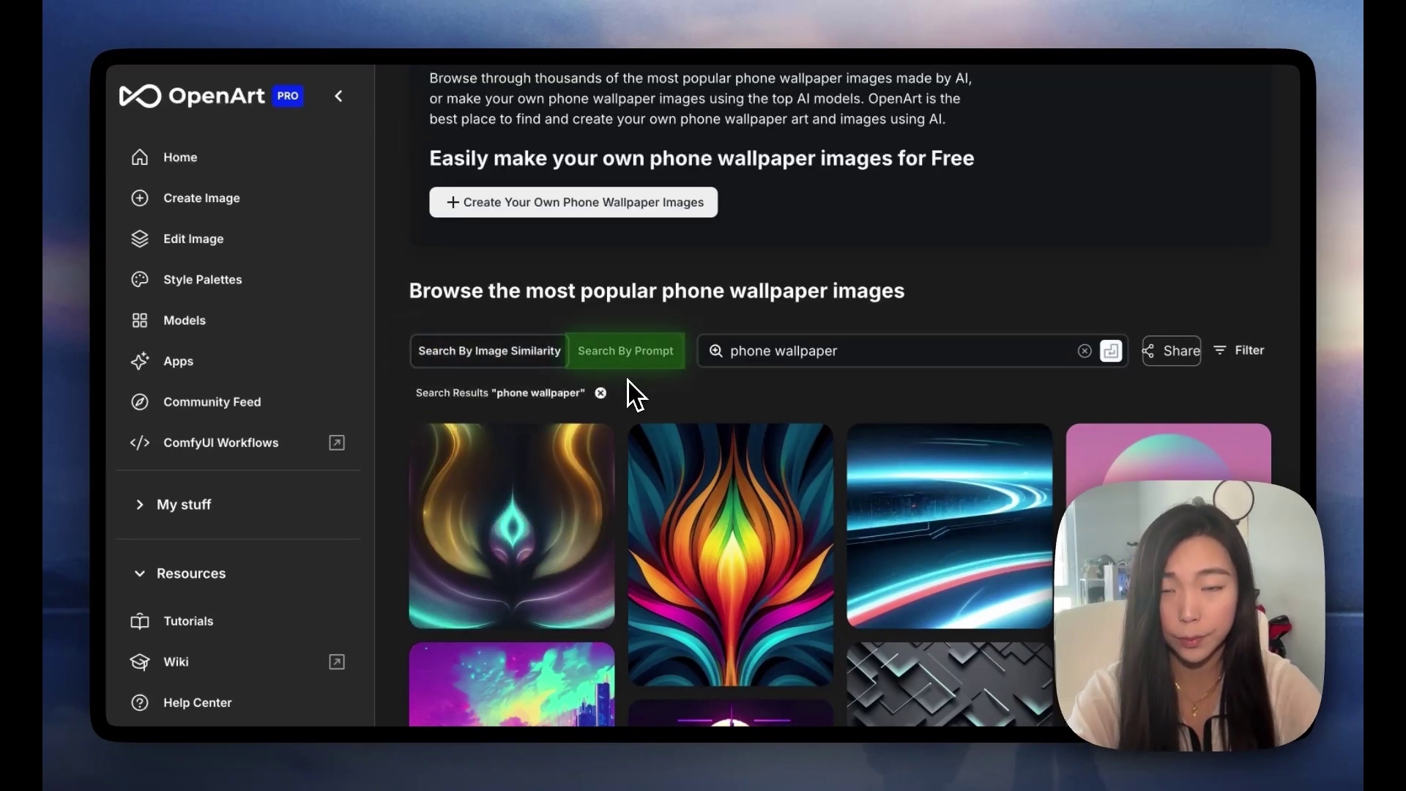
Look over the image-similarity results and check the prompt of the pink vaporwave mountain image.
{"action": "scroll", "coordinate": [812, 367], "scroll_direction": "down", "scroll_amount": 5}
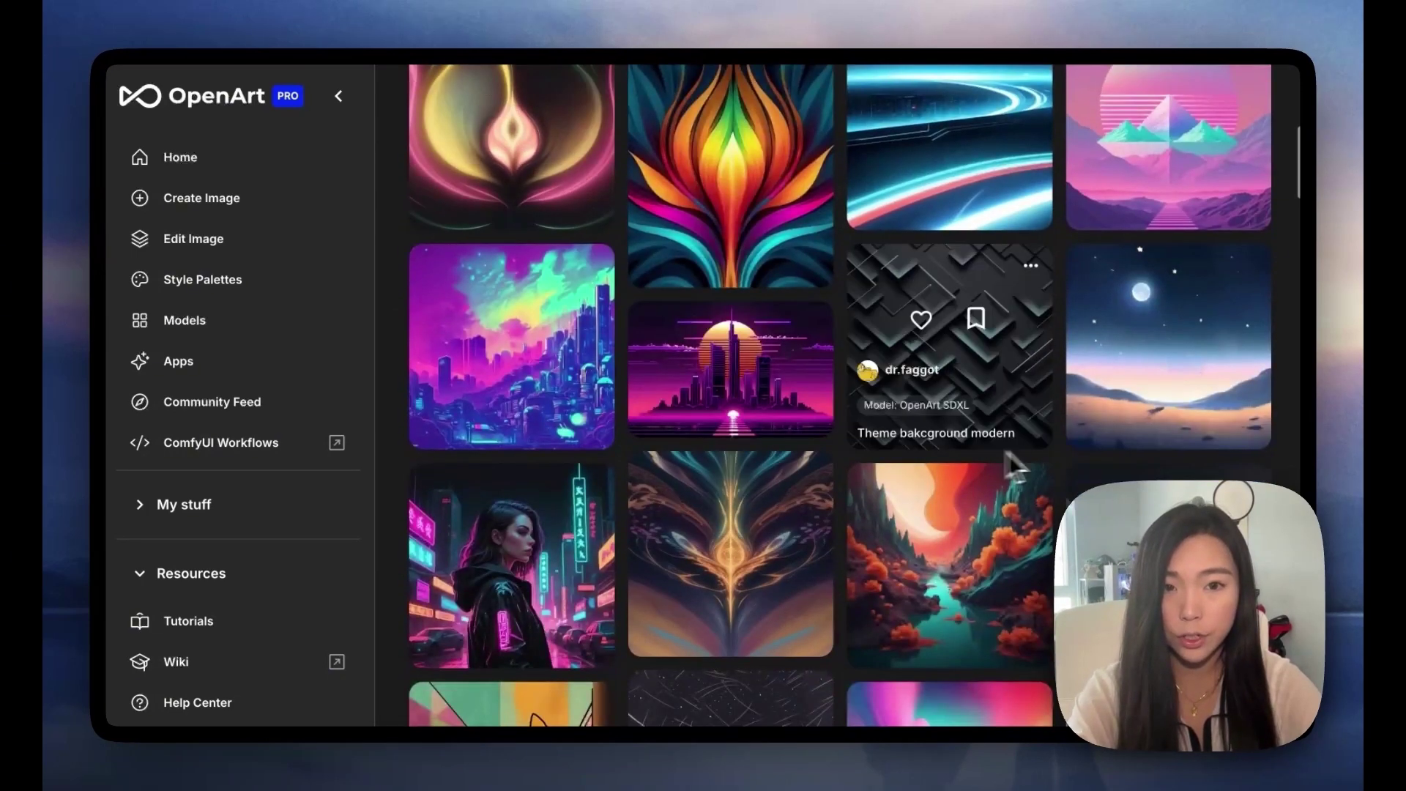
{"action": "scroll", "coordinate": [1040, 466], "scroll_direction": "up", "scroll_amount": 5}
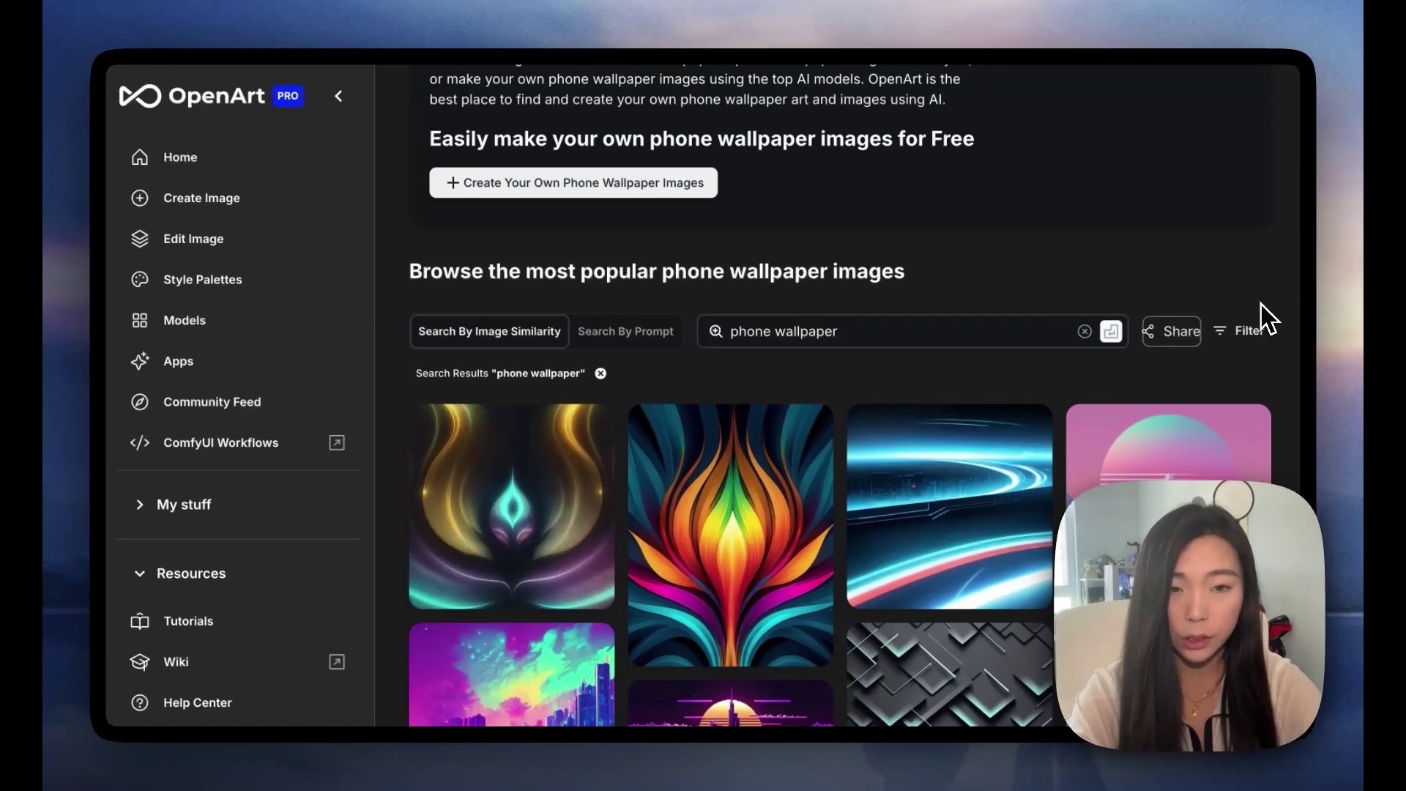
{"action": "left_click", "coordinate": [1170, 426]}
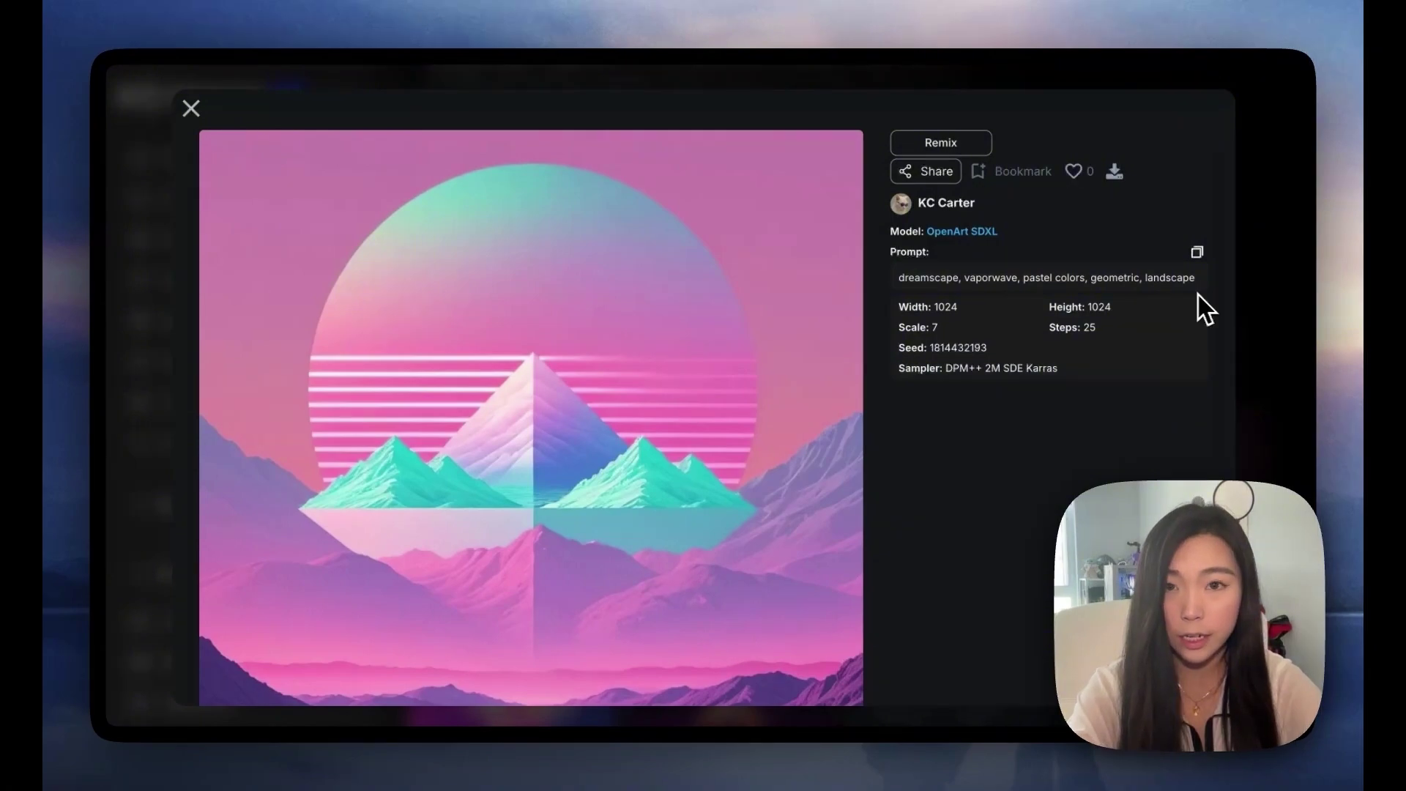
{"action": "key", "text": "Escape"}
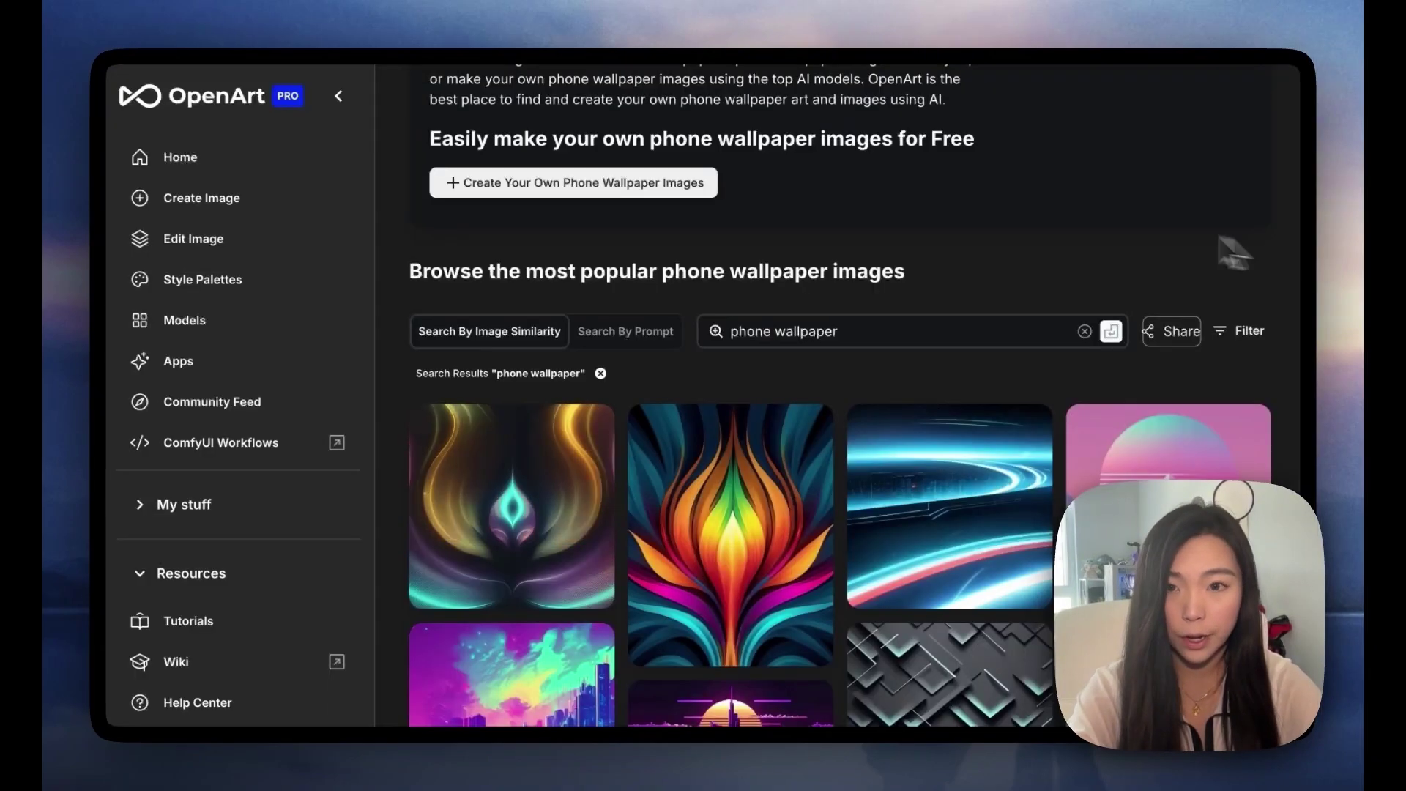
Switch the phone wallpaper search to Search By Prompt and open the image of the seated woman at sunset.
{"action": "left_click", "coordinate": [656, 344]}
{"action": "scroll", "coordinate": [732, 344], "scroll_direction": "down", "scroll_amount": 6}
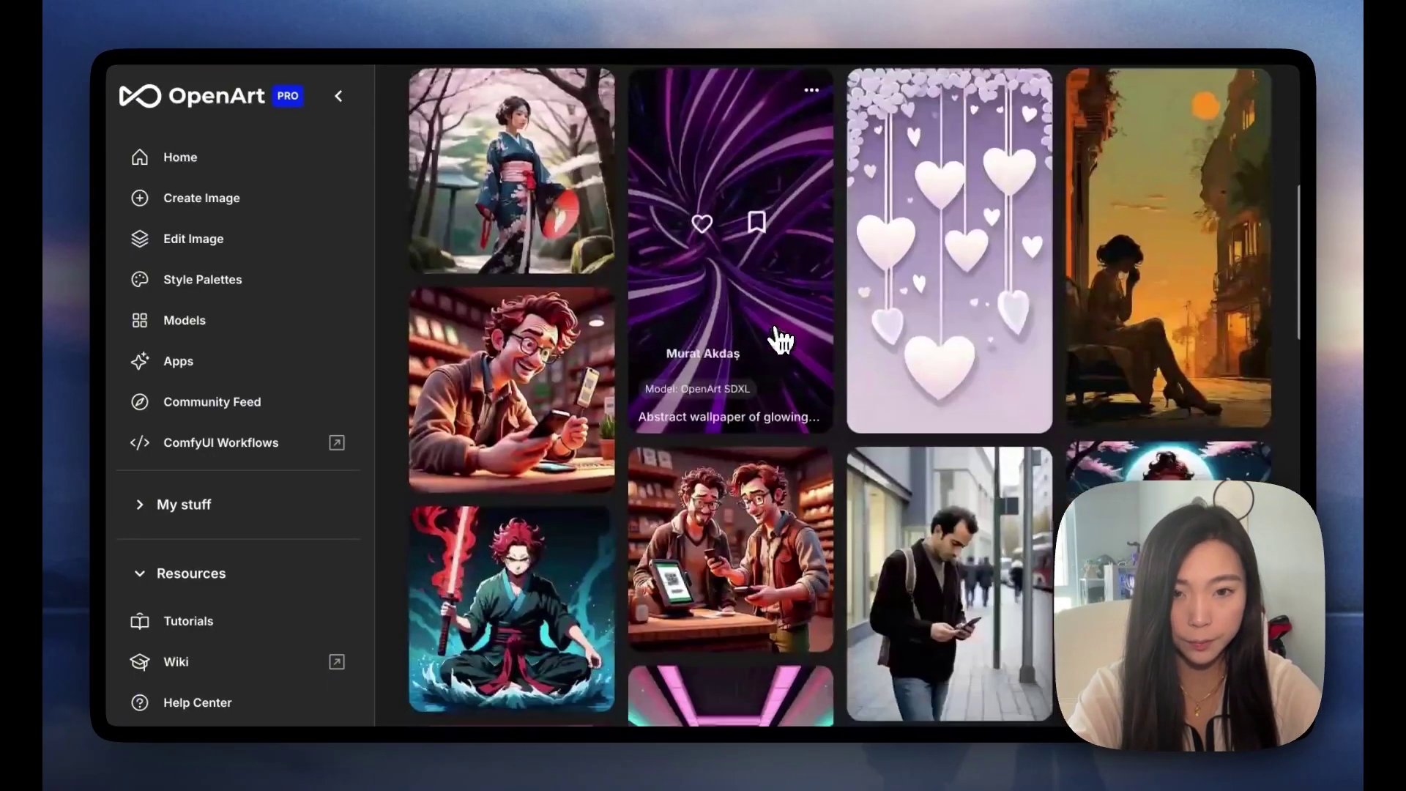
{"action": "scroll", "coordinate": [696, 376], "scroll_direction": "down", "scroll_amount": 8}
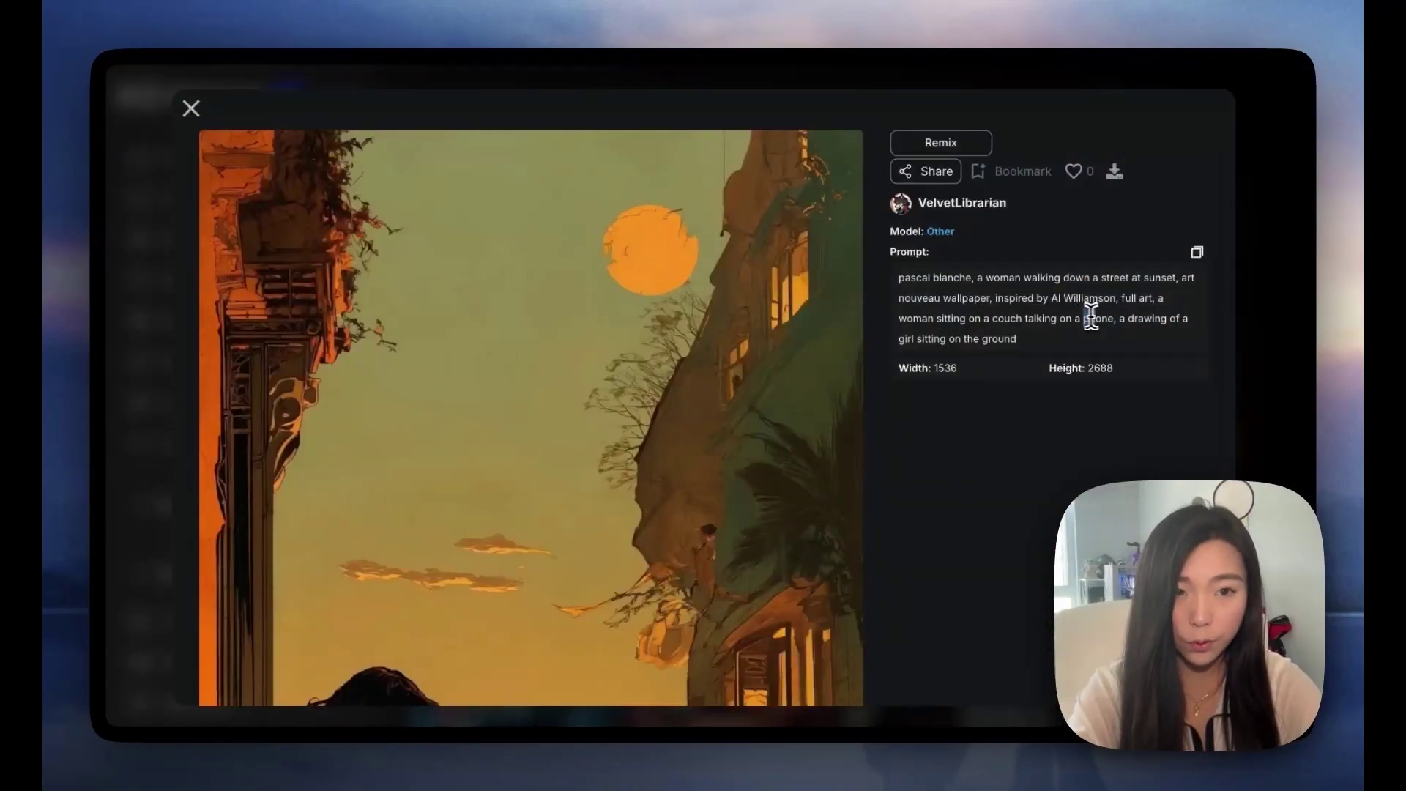
Highlight the word "wallpaper" in the sunset image's prompt and view the whole picture.
{"action": "double_click", "coordinate": [966, 298]}
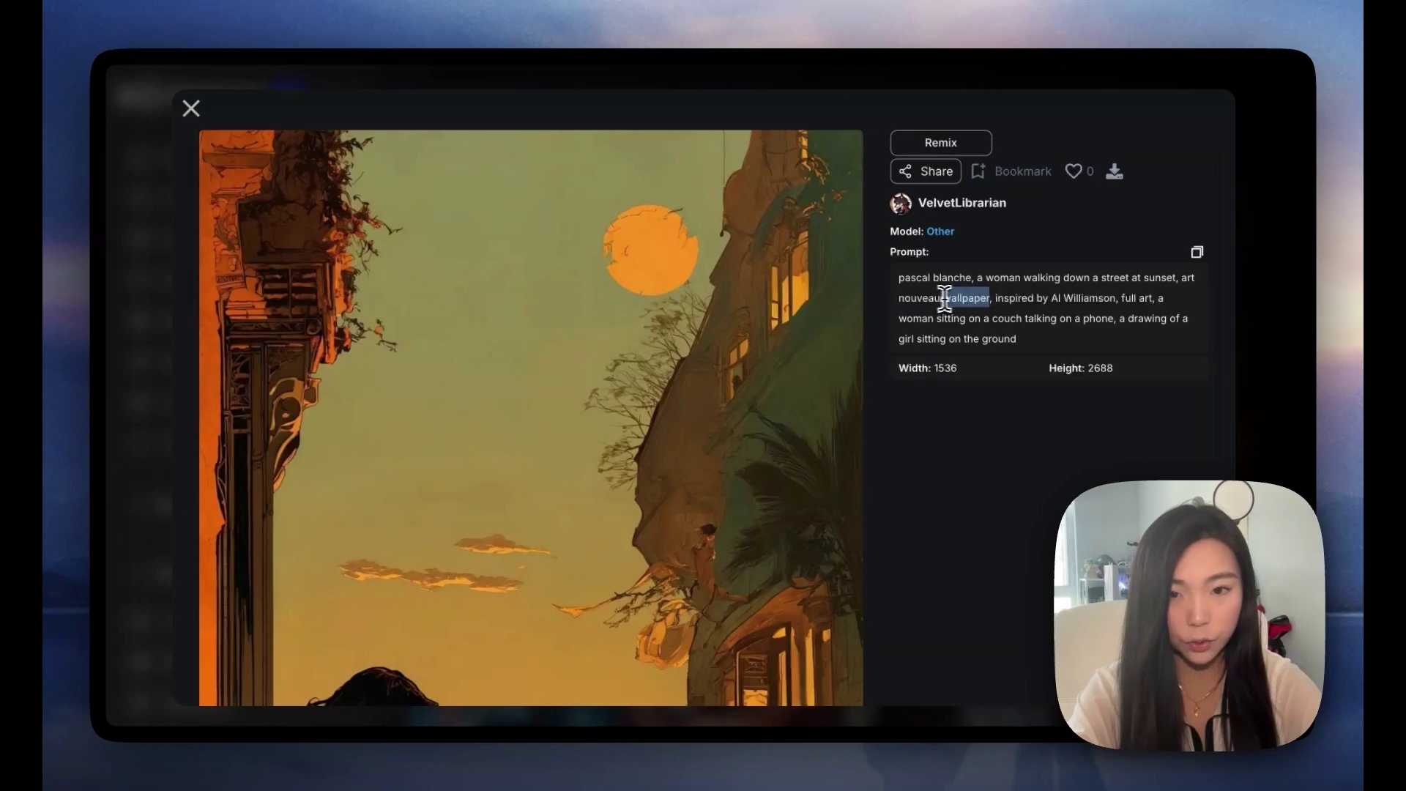
{"action": "scroll", "coordinate": [870, 377], "scroll_direction": "down", "scroll_amount": 10}
{"action": "scroll", "coordinate": [823, 419], "scroll_direction": "up", "scroll_amount": 6}
{"action": "scroll", "coordinate": [824, 419], "scroll_direction": "up", "scroll_amount": 4}
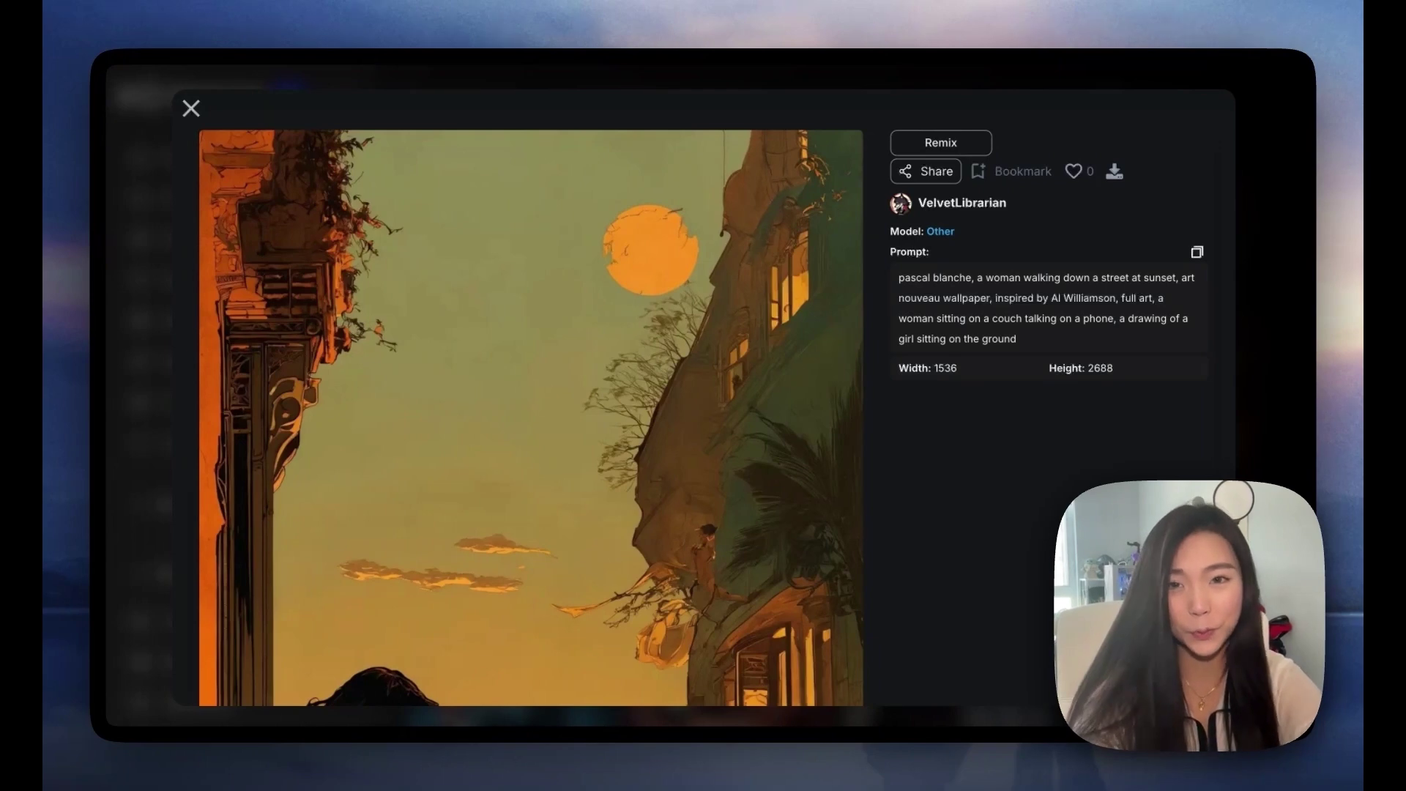
Copy the image address of the seated woman at sunset and close the enlarged view.
{"action": "right_click", "coordinate": [762, 386]}
{"action": "left_click", "coordinate": [980, 489]}
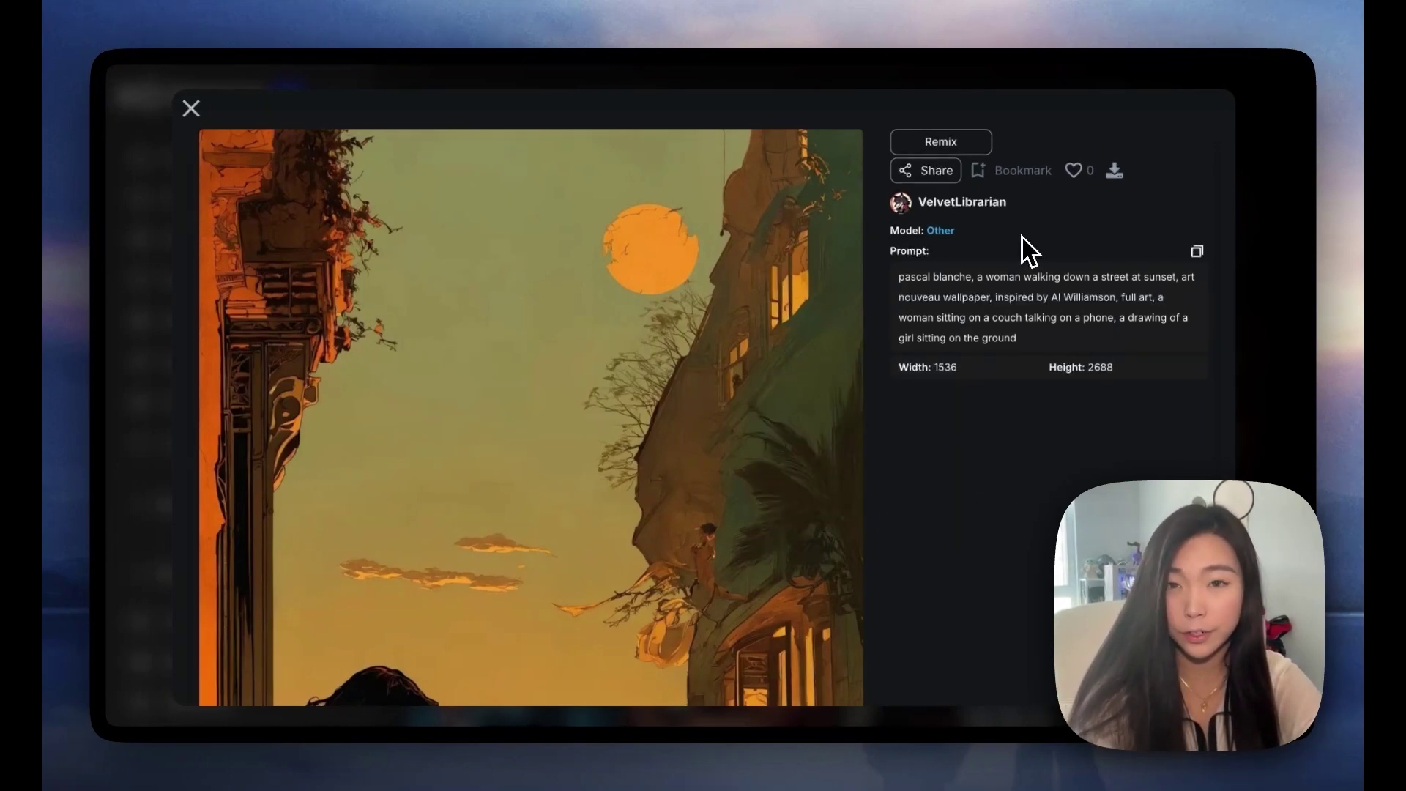
{"action": "scroll", "coordinate": [945, 498], "scroll_direction": "down", "scroll_amount": 8}
{"action": "right_click", "coordinate": [699, 345]}
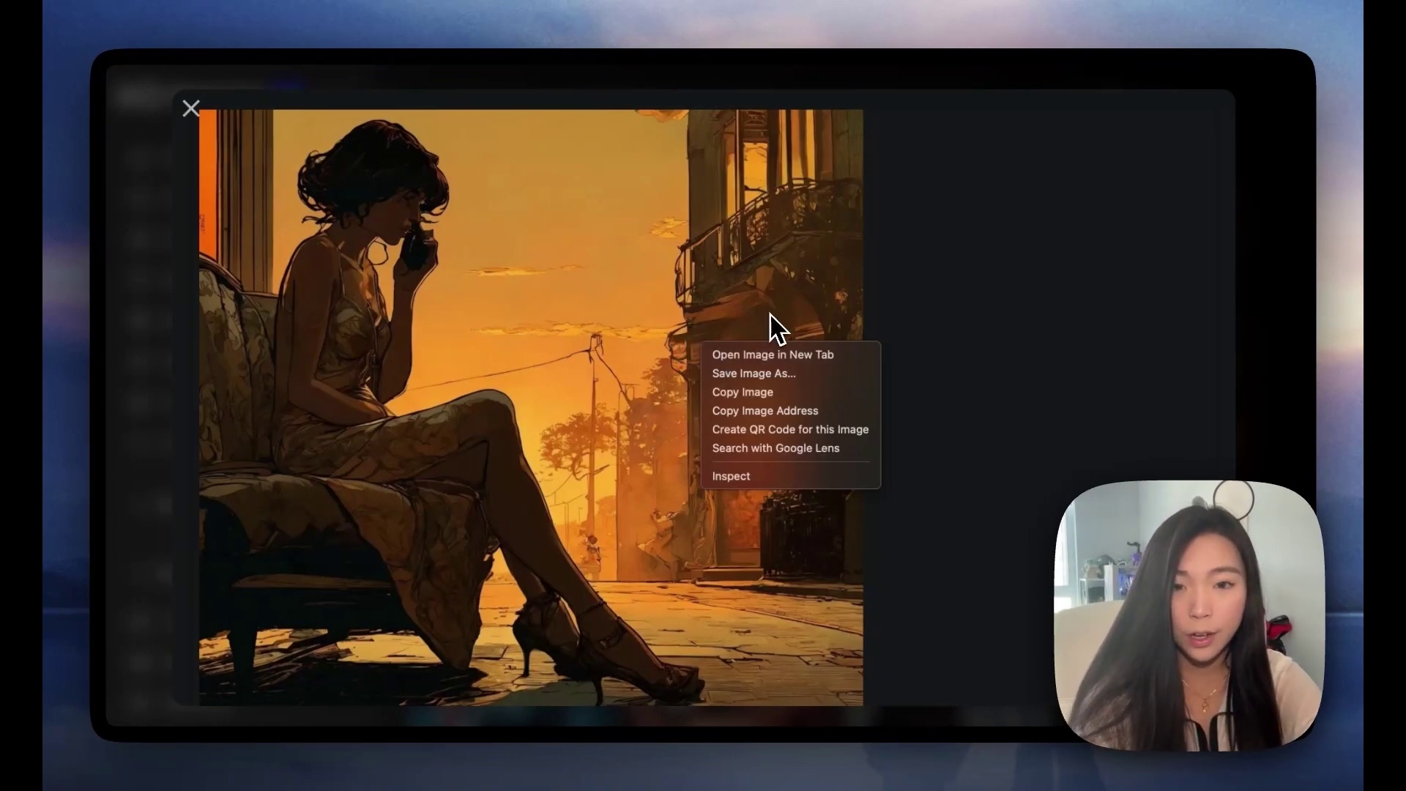
{"action": "left_click", "coordinate": [772, 416]}
{"action": "left_click", "coordinate": [1277, 264]}
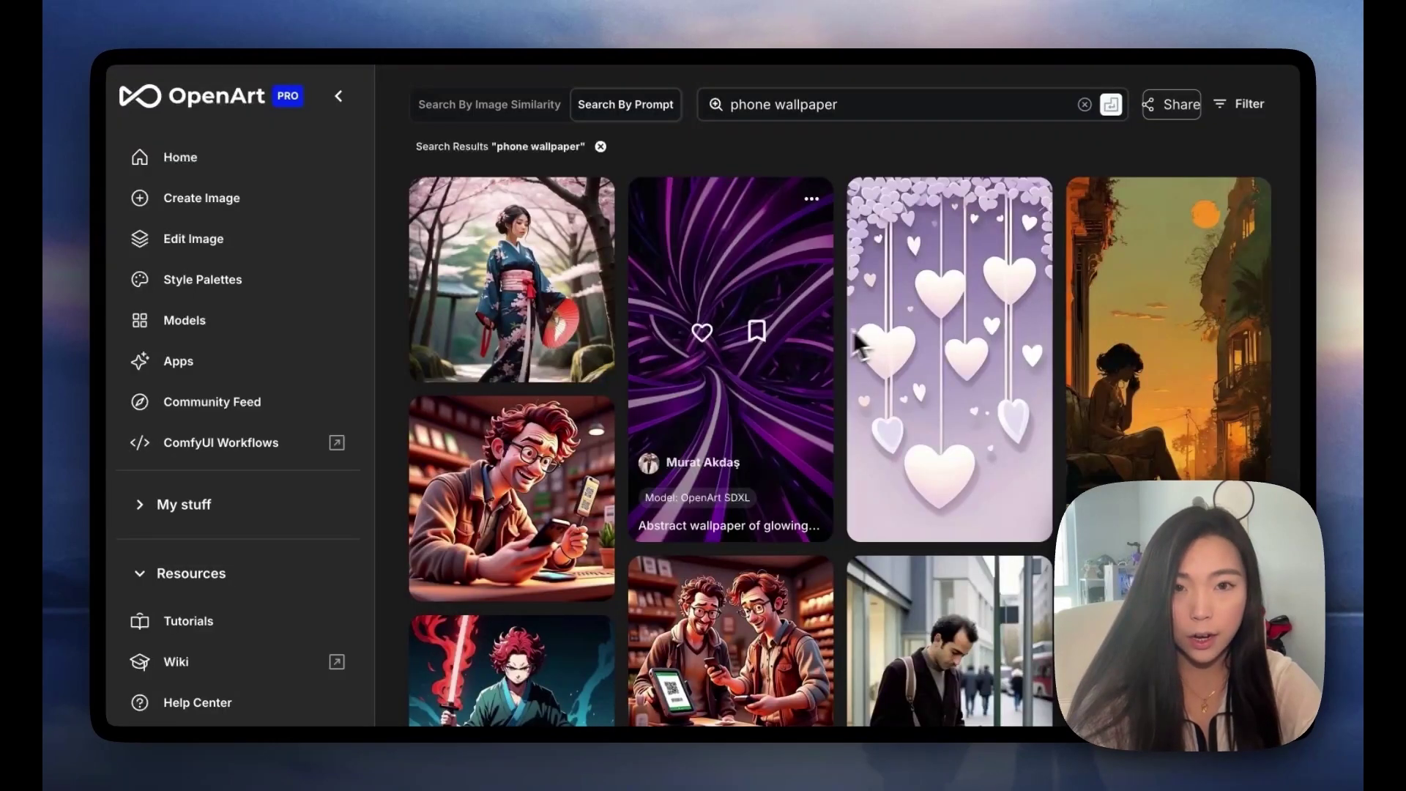
Switch the feed search back to Search By Image Similarity.
{"action": "scroll", "coordinate": [849, 337], "scroll_direction": "up", "scroll_amount": 5}
{"action": "left_click", "coordinate": [493, 510]}
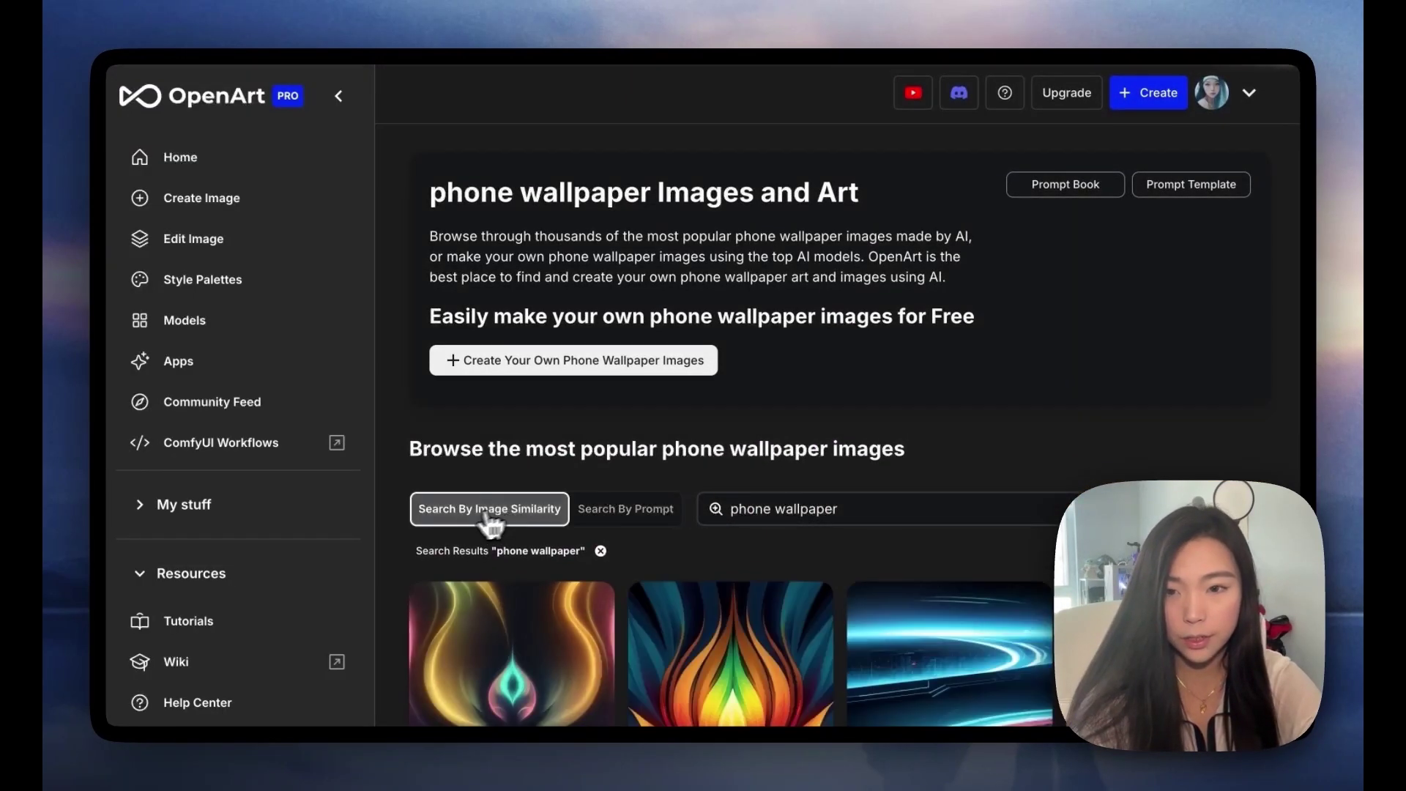
{"action": "scroll", "coordinate": [512, 528], "scroll_direction": "down", "scroll_amount": 2}
{"action": "scroll", "coordinate": [545, 531], "scroll_direction": "down", "scroll_amount": 3}
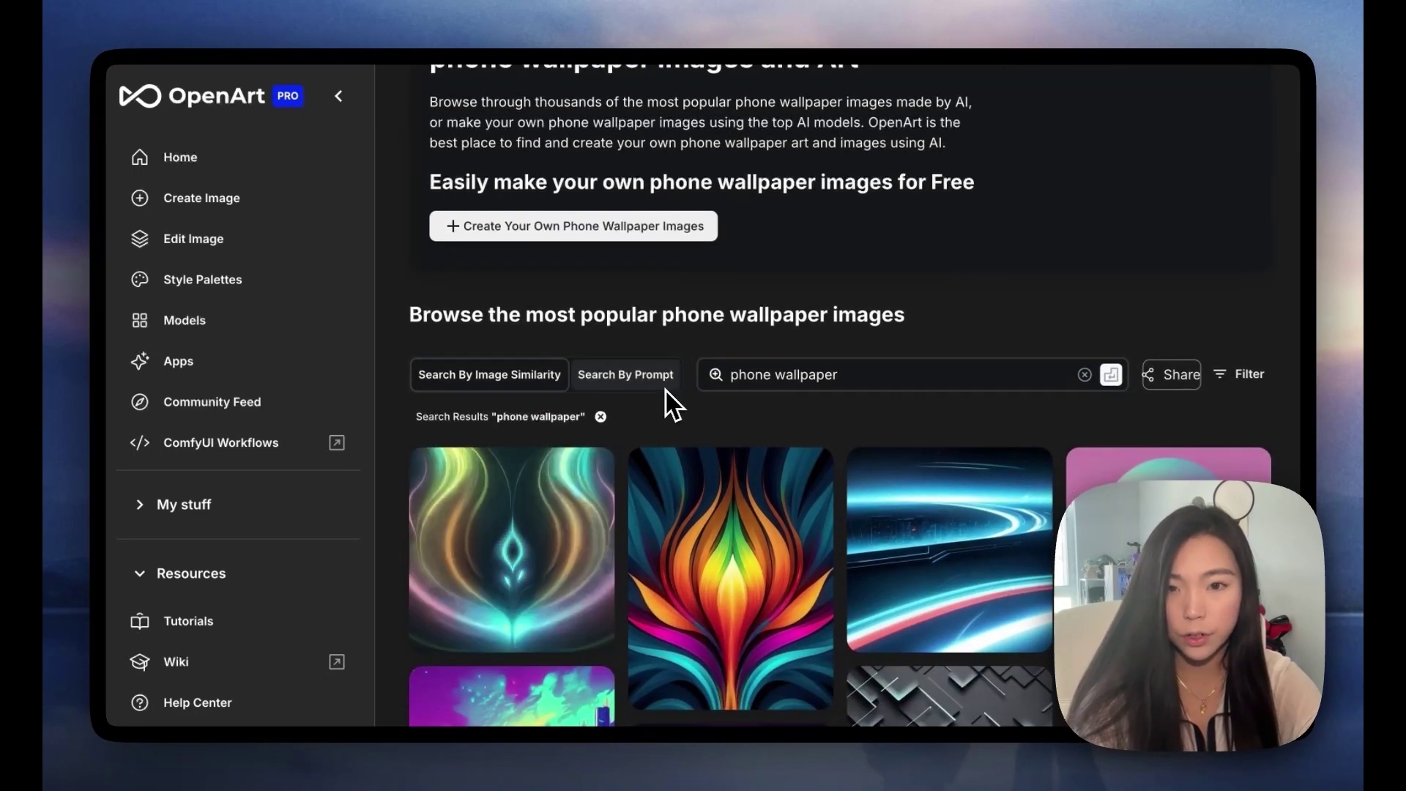
Replace the search term with the copied image address, run the similarity search and look through the results.
{"action": "left_click_drag", "start_coordinate": [725, 375], "coordinate": [851, 374]}
{"action": "key", "text": "BackSpace"}
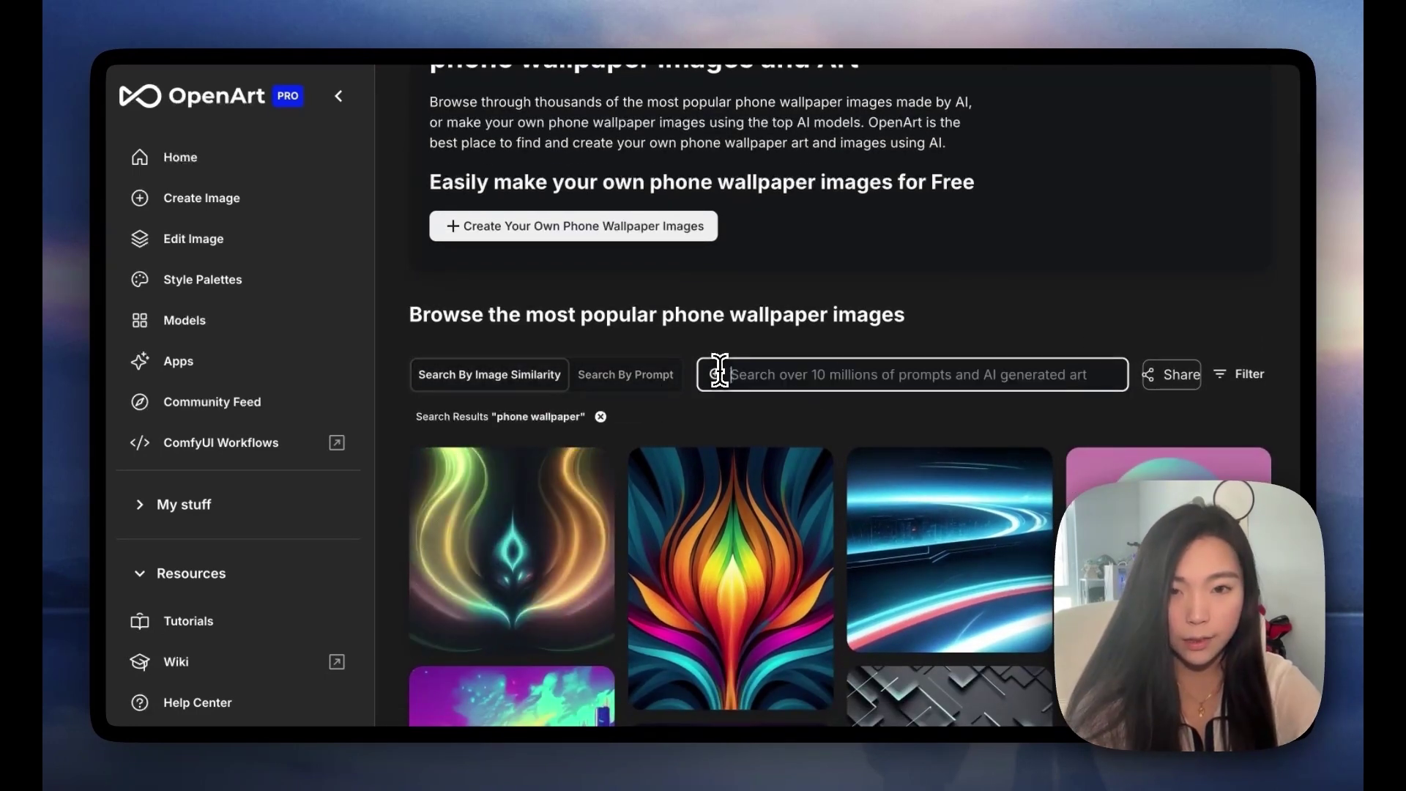
{"action": "key", "text": "ctrl+v"}
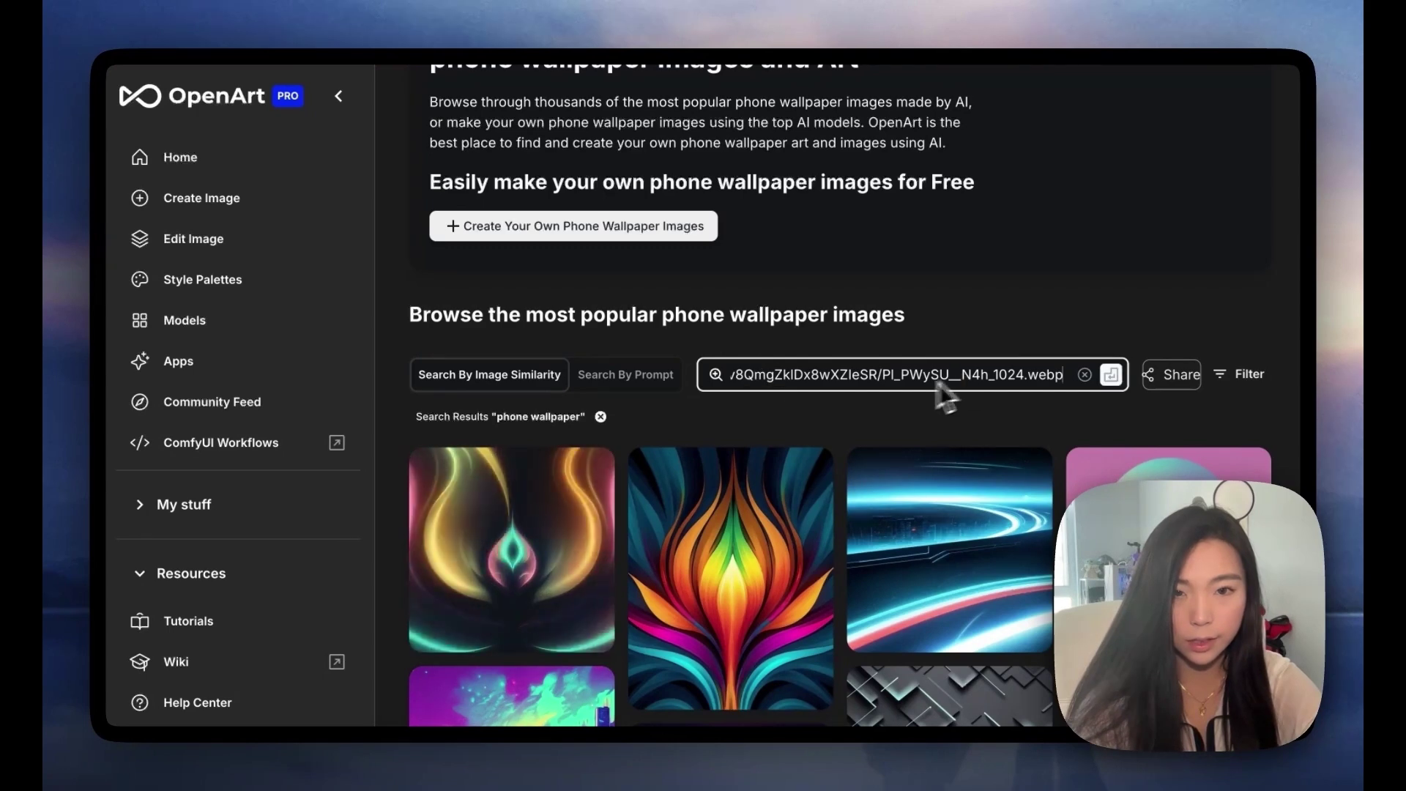
{"action": "left_click", "coordinate": [1108, 372]}
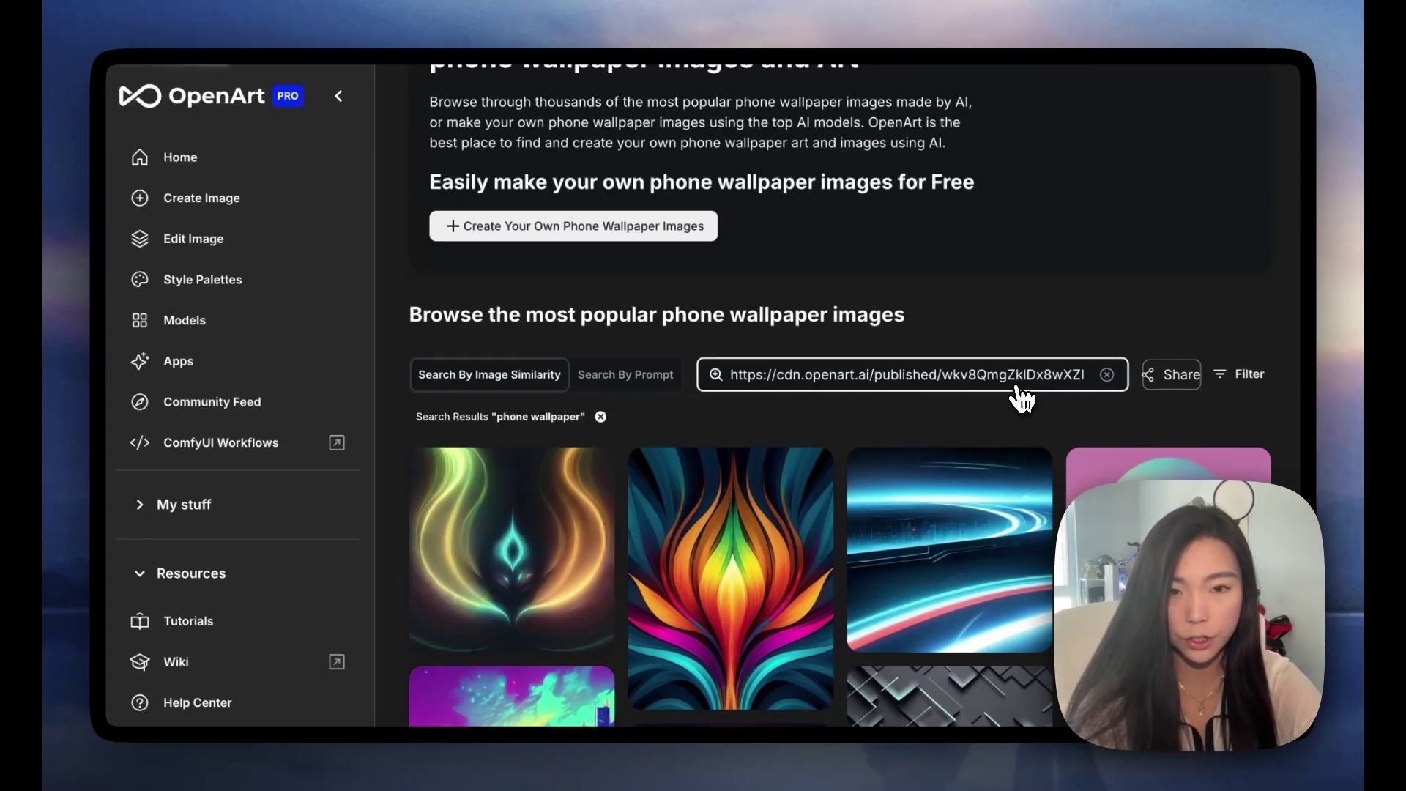
{"action": "scroll", "coordinate": [1067, 389], "scroll_direction": "down", "scroll_amount": 5}
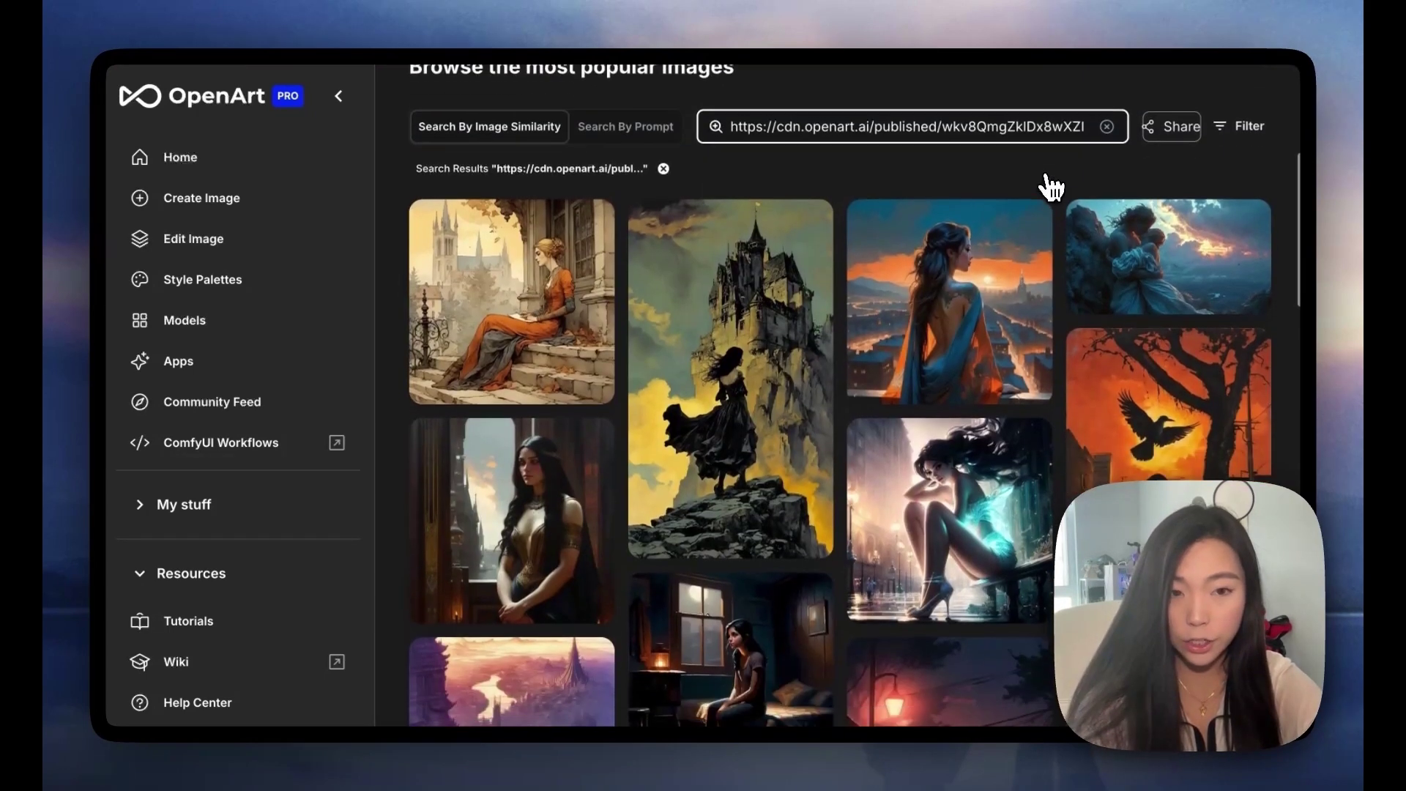
{"action": "scroll", "coordinate": [1026, 194], "scroll_direction": "up", "scroll_amount": 2}
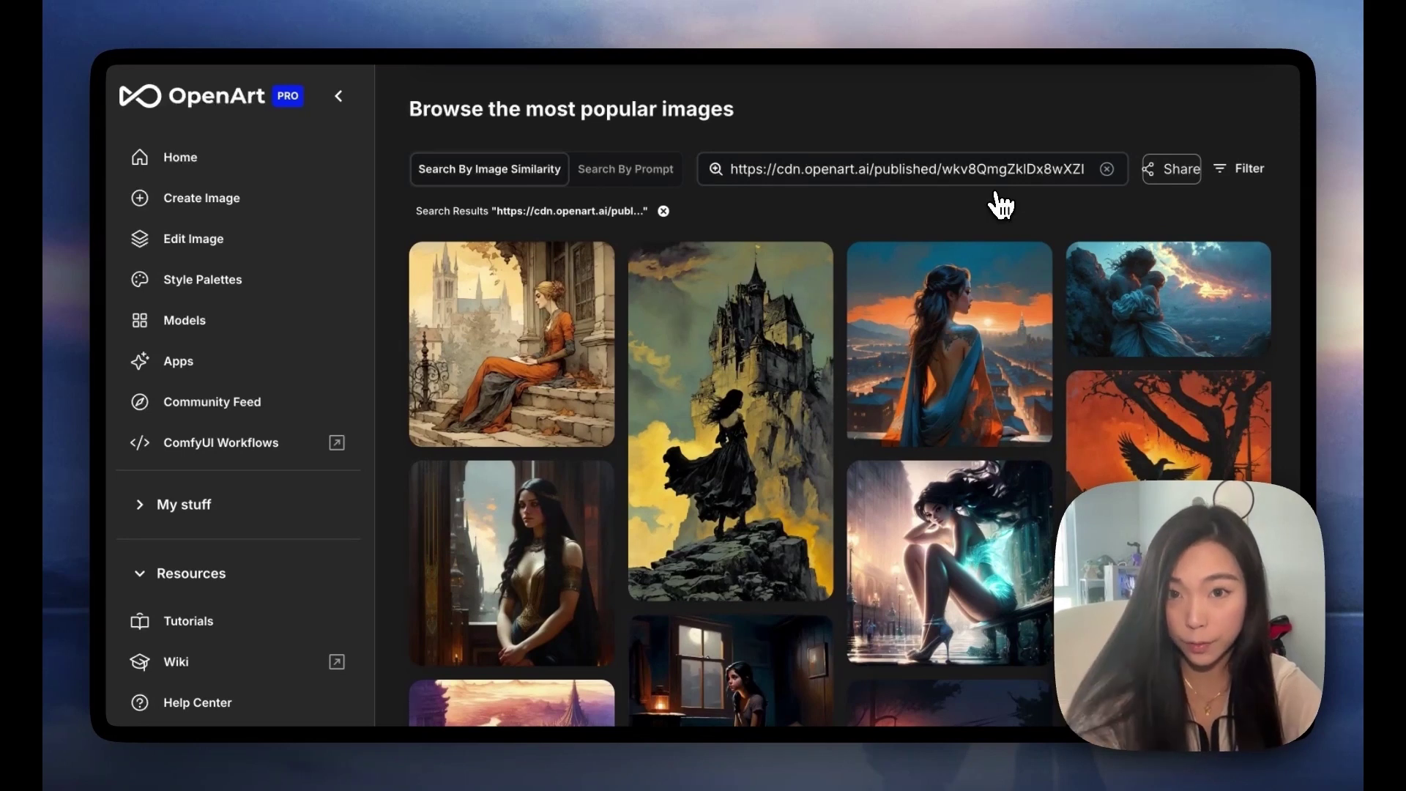
Look through the image-similarity results for the seated woman at sunset.
{"action": "scroll", "coordinate": [989, 168], "scroll_direction": "down", "scroll_amount": 5}
{"action": "scroll", "coordinate": [1089, 284], "scroll_direction": "down", "scroll_amount": 10}
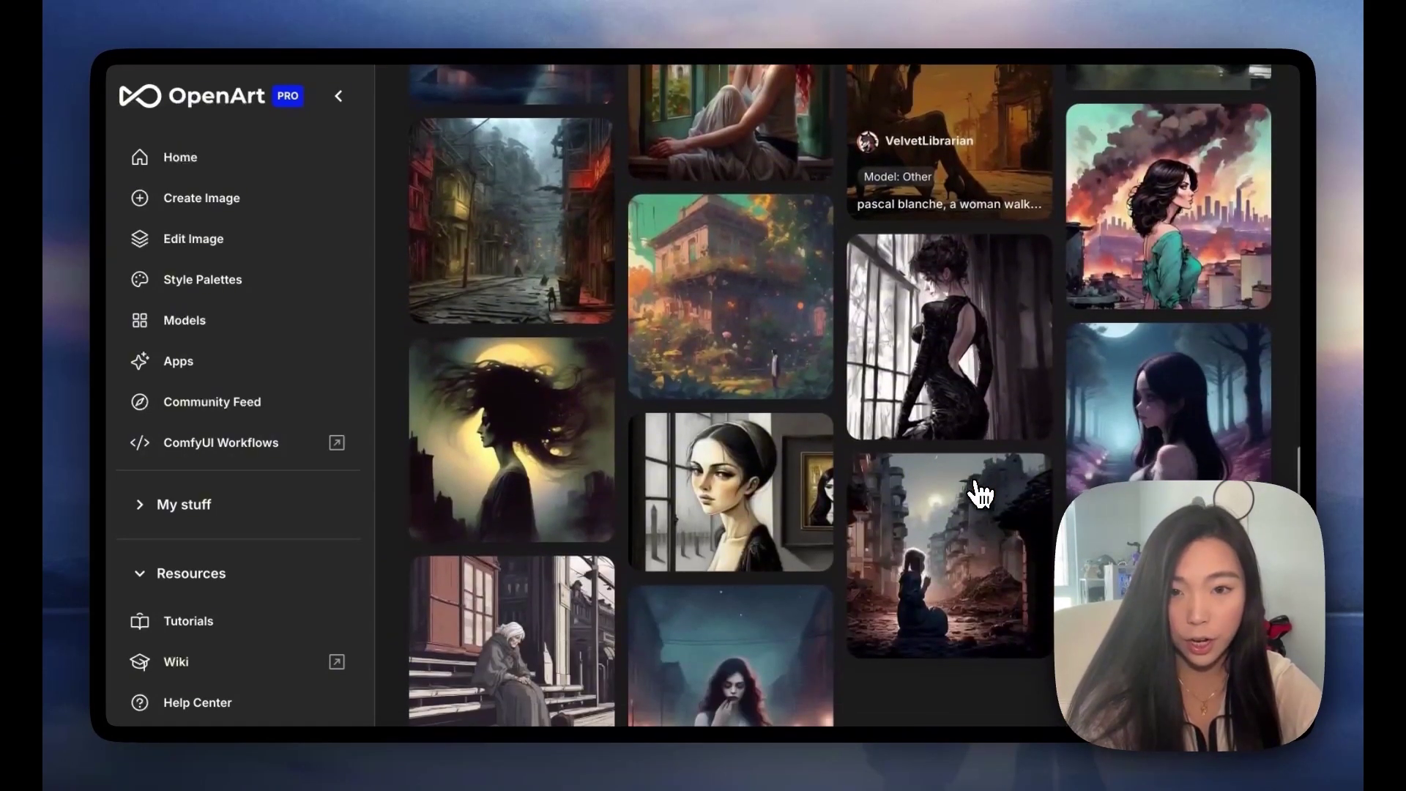
{"action": "scroll", "coordinate": [942, 552], "scroll_direction": "down", "scroll_amount": 3}
{"action": "scroll", "coordinate": [945, 559], "scroll_direction": "up", "scroll_amount": 4}
{"action": "scroll", "coordinate": [1033, 610], "scroll_direction": "up", "scroll_amount": 1}
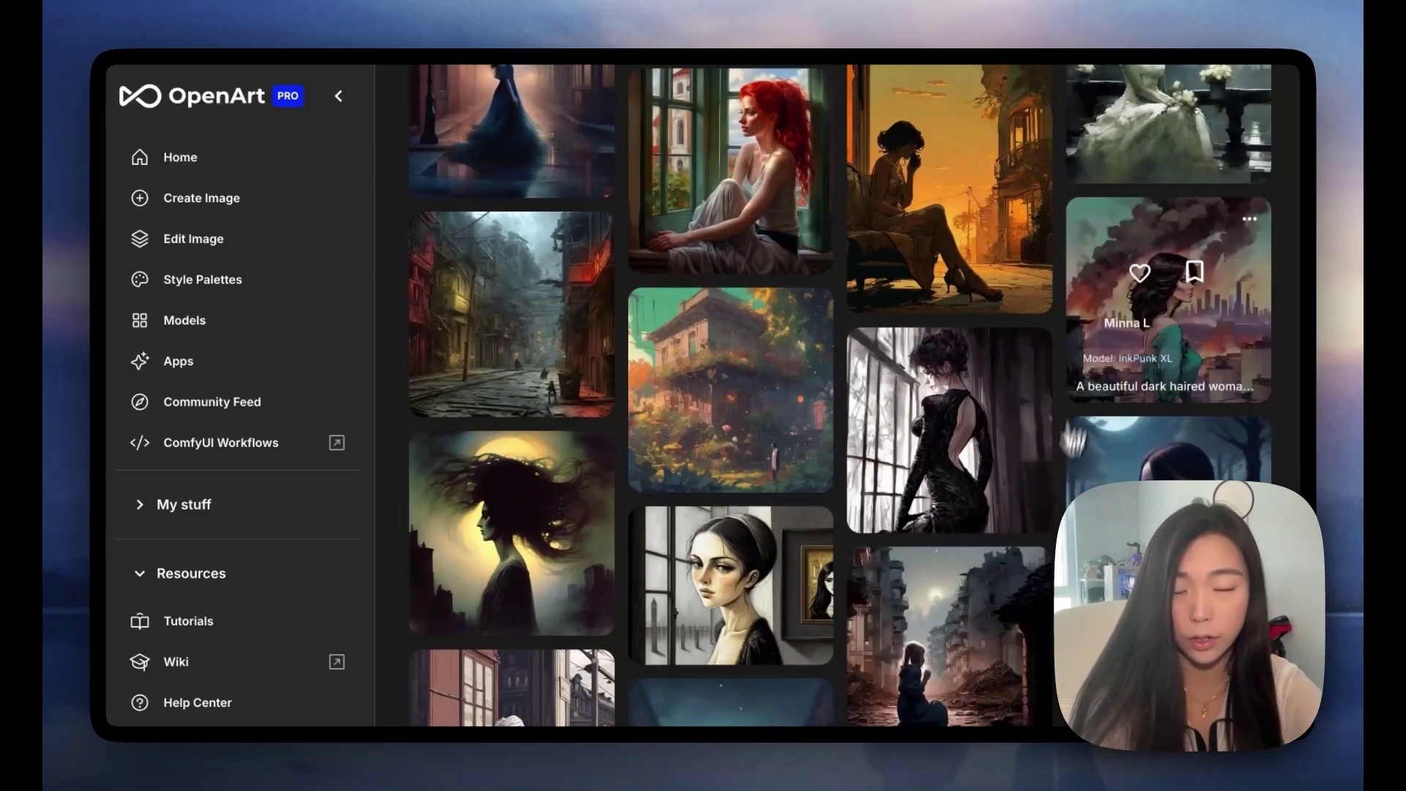
{"action": "scroll", "coordinate": [1077, 339], "scroll_direction": "down", "scroll_amount": 8}
{"action": "scroll", "coordinate": [1076, 339], "scroll_direction": "up", "scroll_amount": 1}
{"action": "left_click", "coordinate": [1076, 339]}
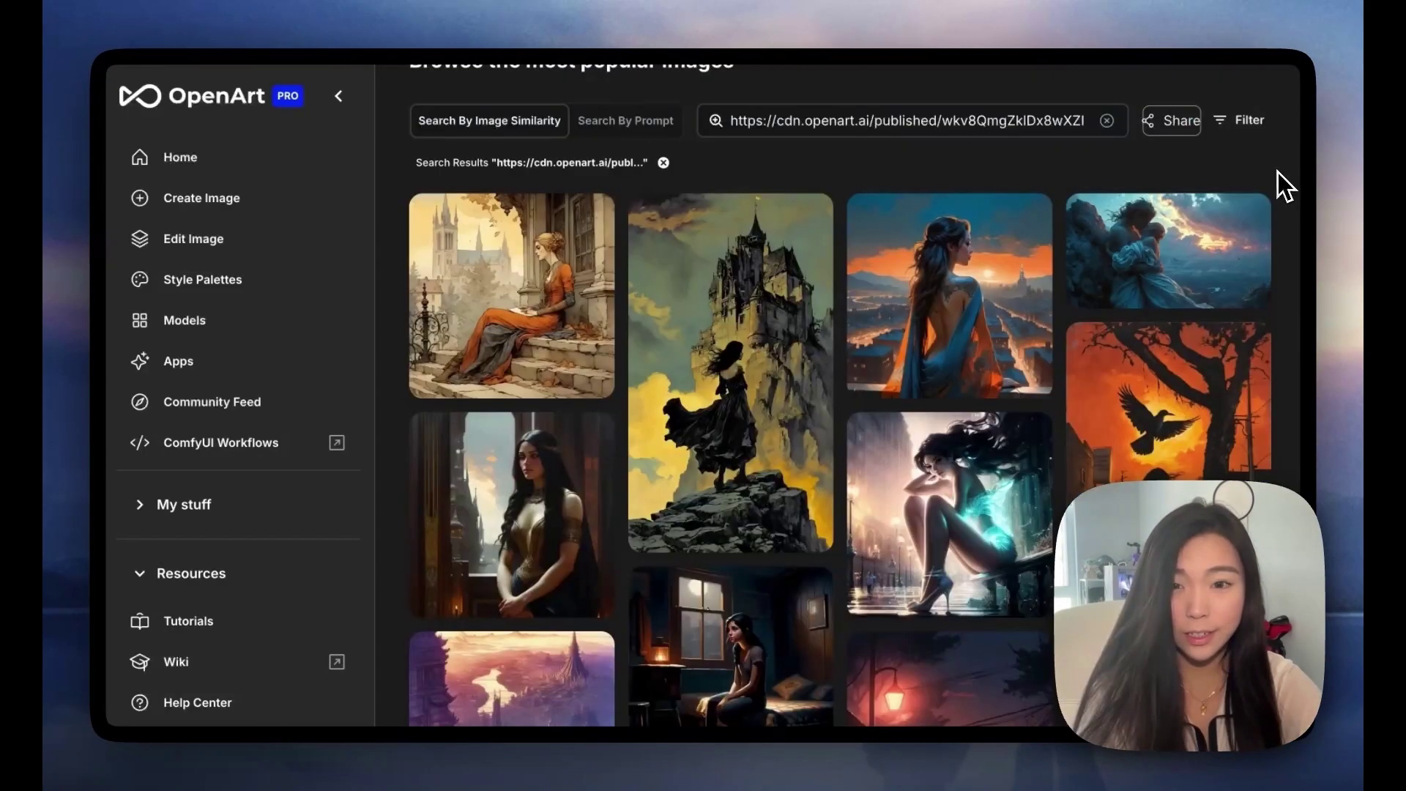
View the woman-before-castle image and the flying bird at sunset image with its prompt, closing each enlarged view.
{"action": "left_click", "coordinate": [820, 279]}
{"action": "scroll", "coordinate": [848, 364], "scroll_direction": "down", "scroll_amount": 5}
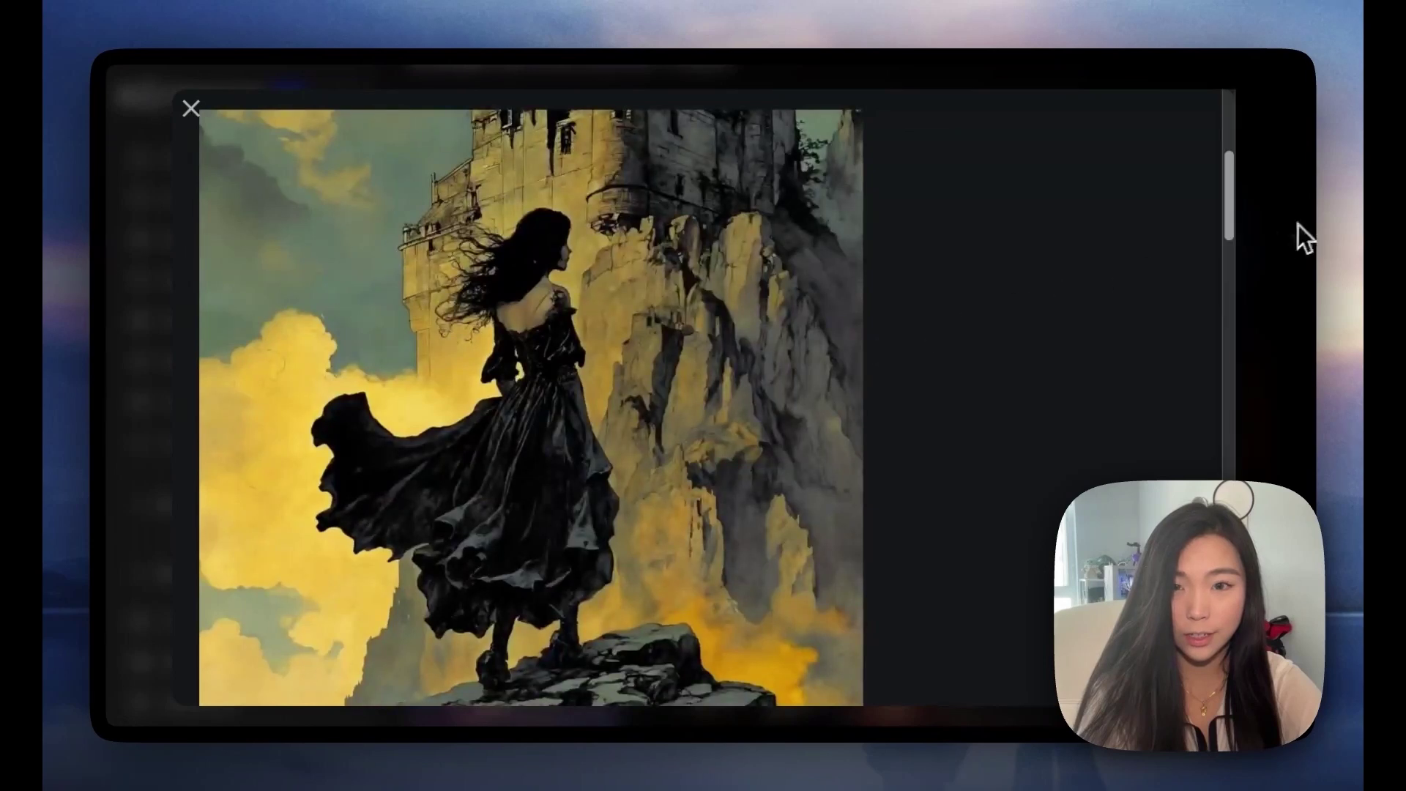
{"action": "left_click", "coordinate": [1294, 226]}
{"action": "scroll", "coordinate": [1218, 354], "scroll_direction": "down", "scroll_amount": 2}
{"action": "left_click", "coordinate": [1197, 329]}
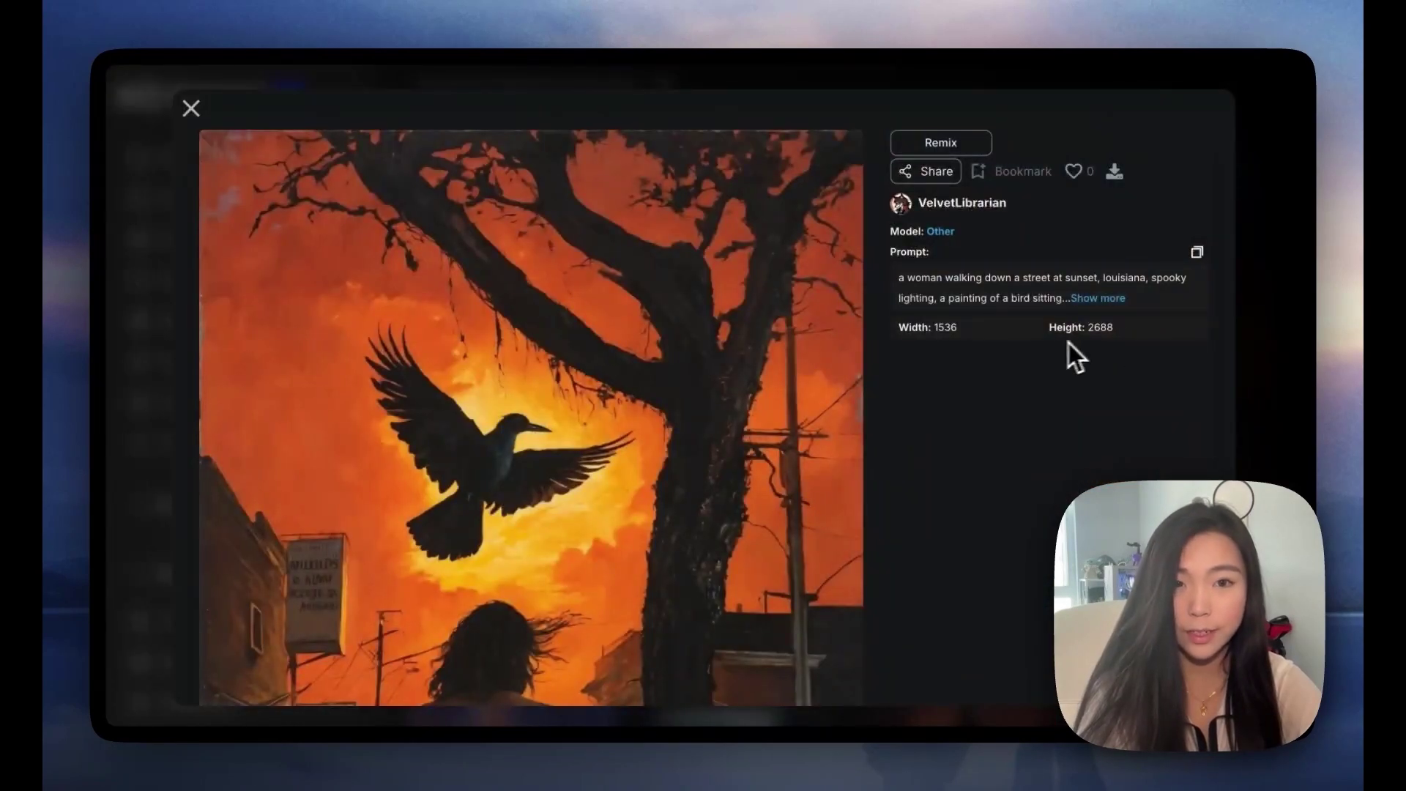
{"action": "left_click", "coordinate": [1236, 144]}
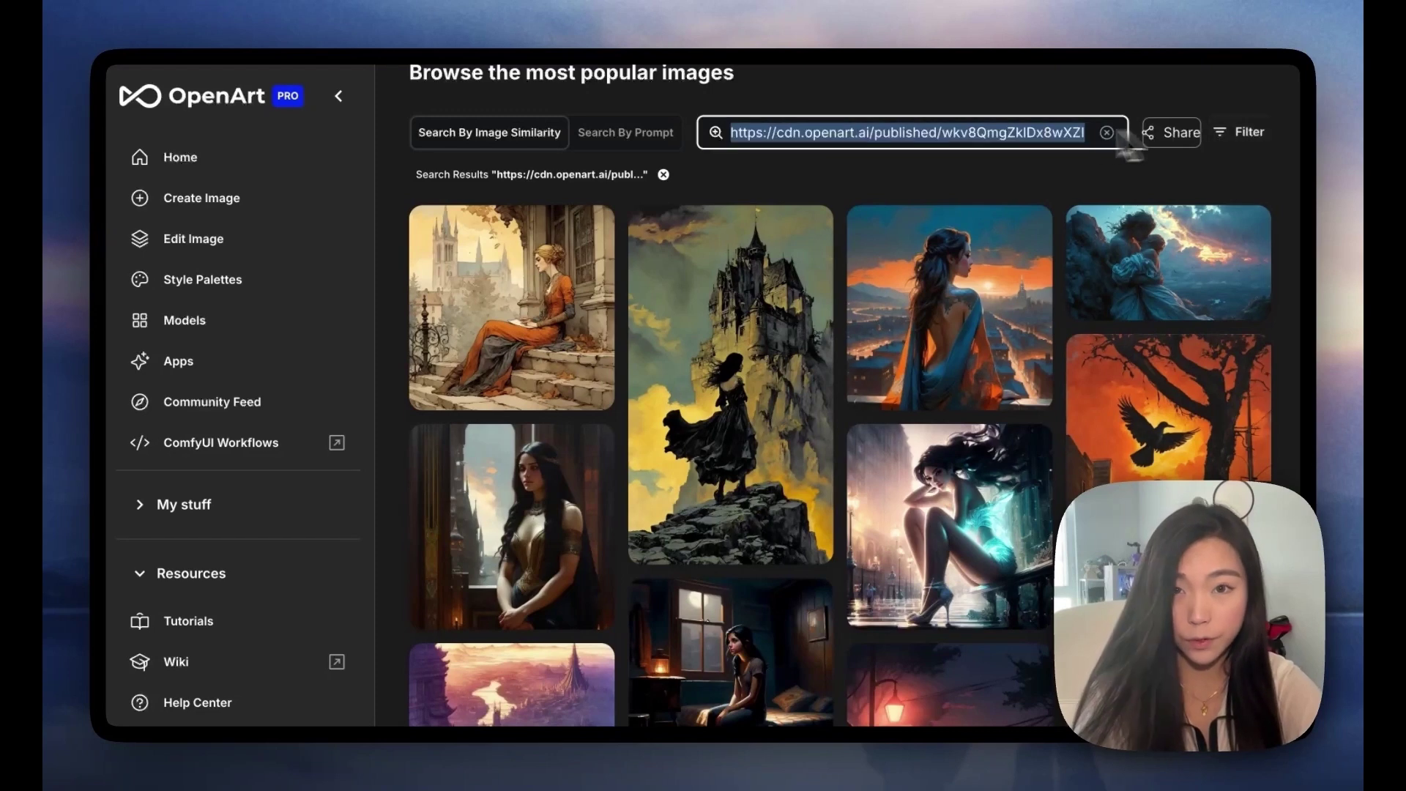
Switch to the Google Images wallpaper results and copy the image address of the neon sports car before the mountain.
{"action": "left_click", "coordinate": [992, 173]}
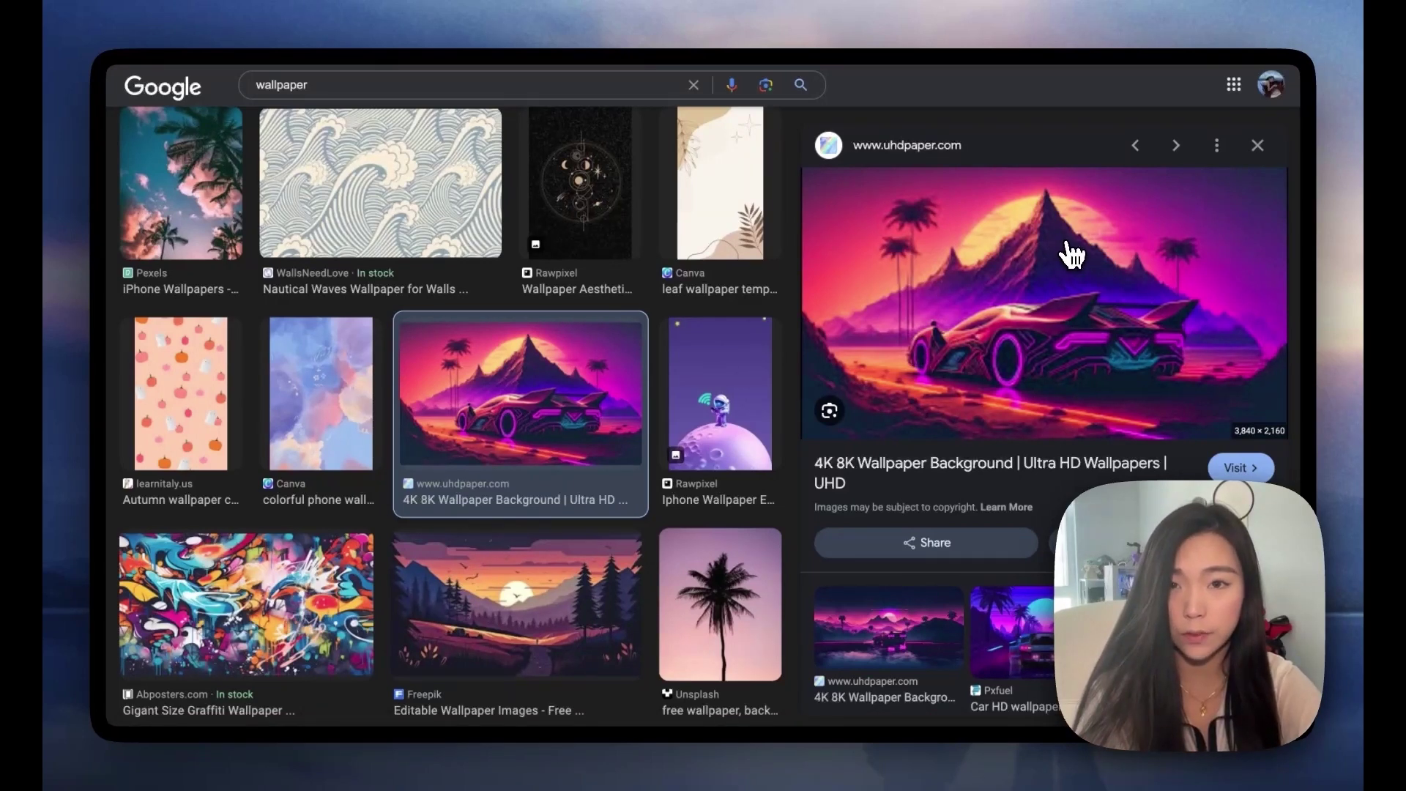
{"action": "right_click", "coordinate": [1180, 276]}
{"action": "left_click", "coordinate": [942, 257]}
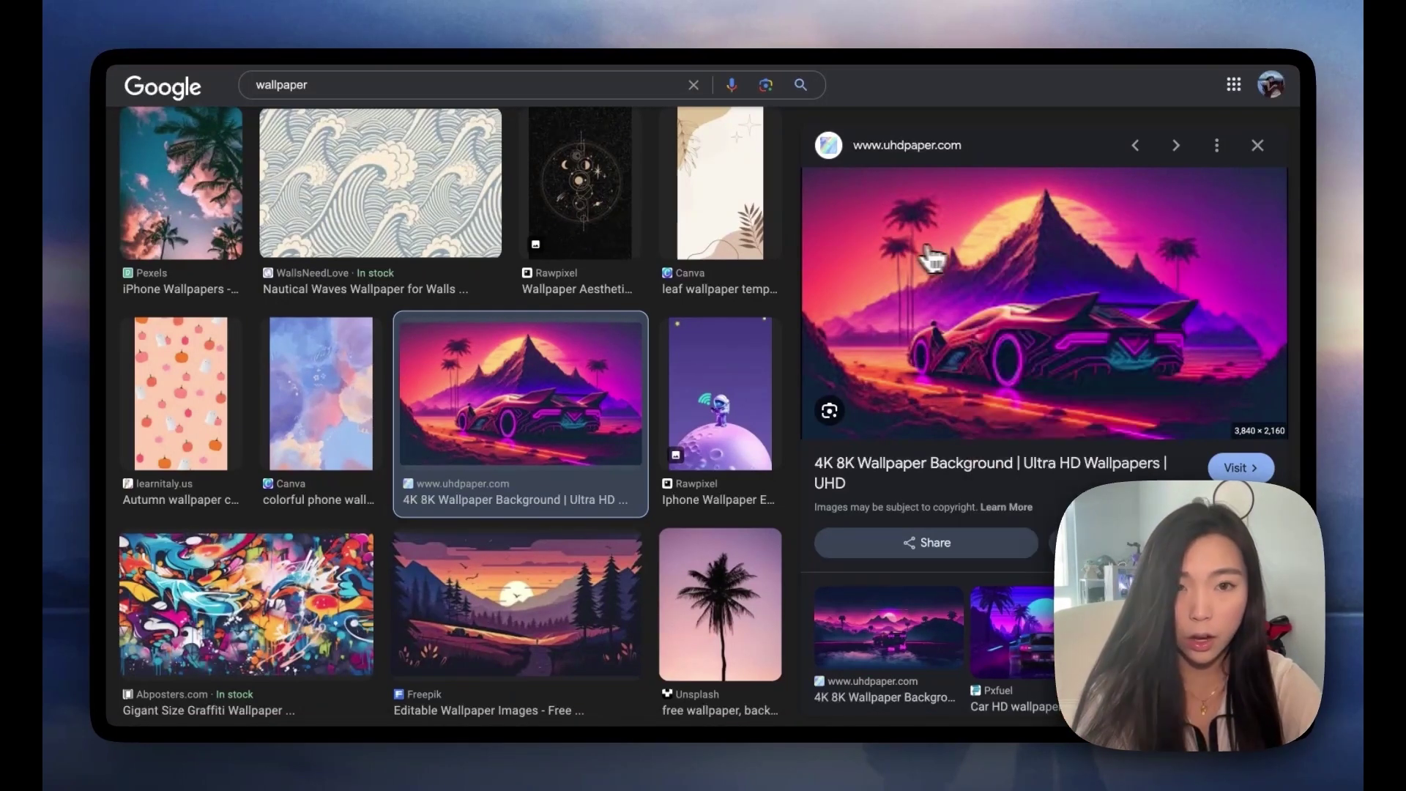
{"action": "right_click", "coordinate": [905, 244]}
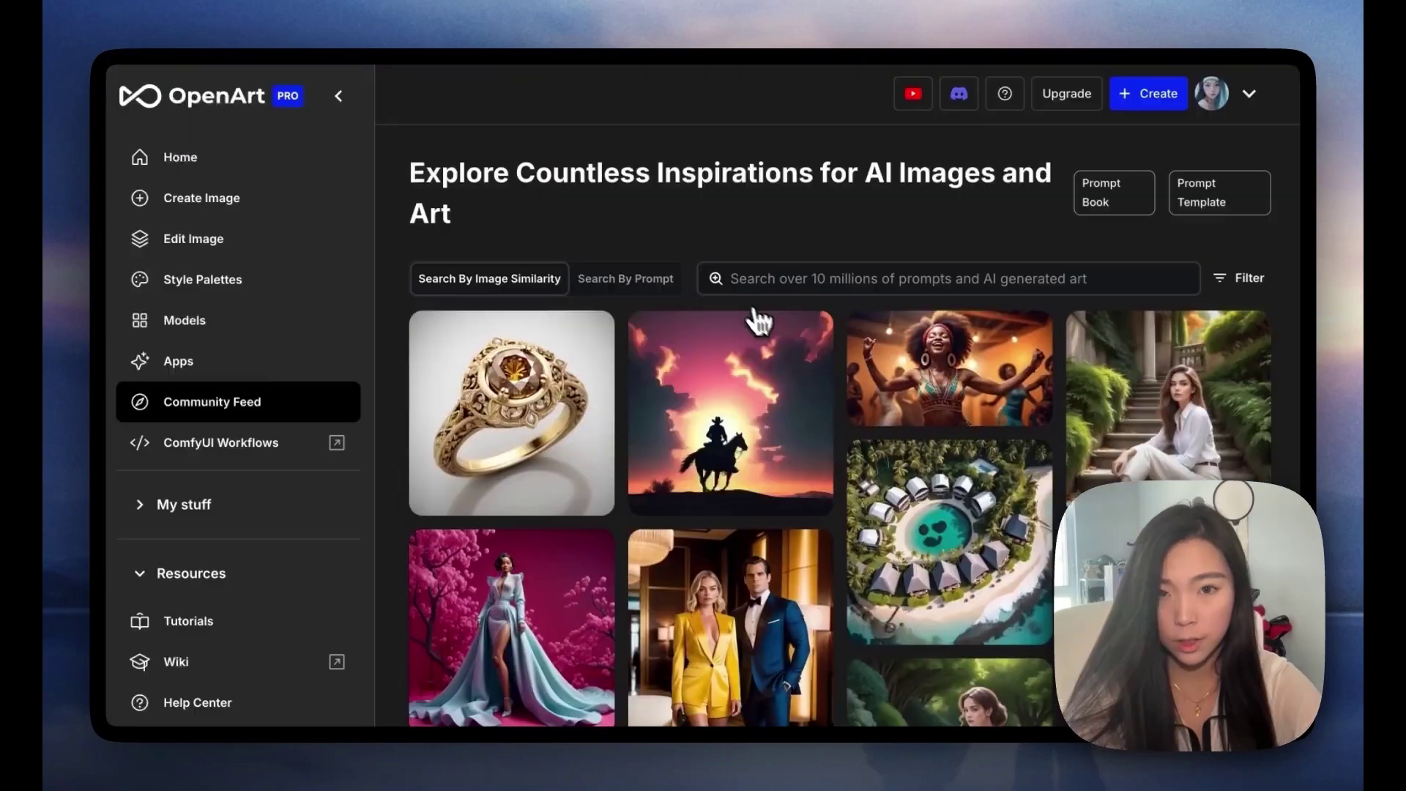
Search the Community Feed by image similarity with the copied car wallpaper address and look through the results.
{"action": "left_click", "coordinate": [810, 277]}
{"action": "key", "text": "ctrl+v"}
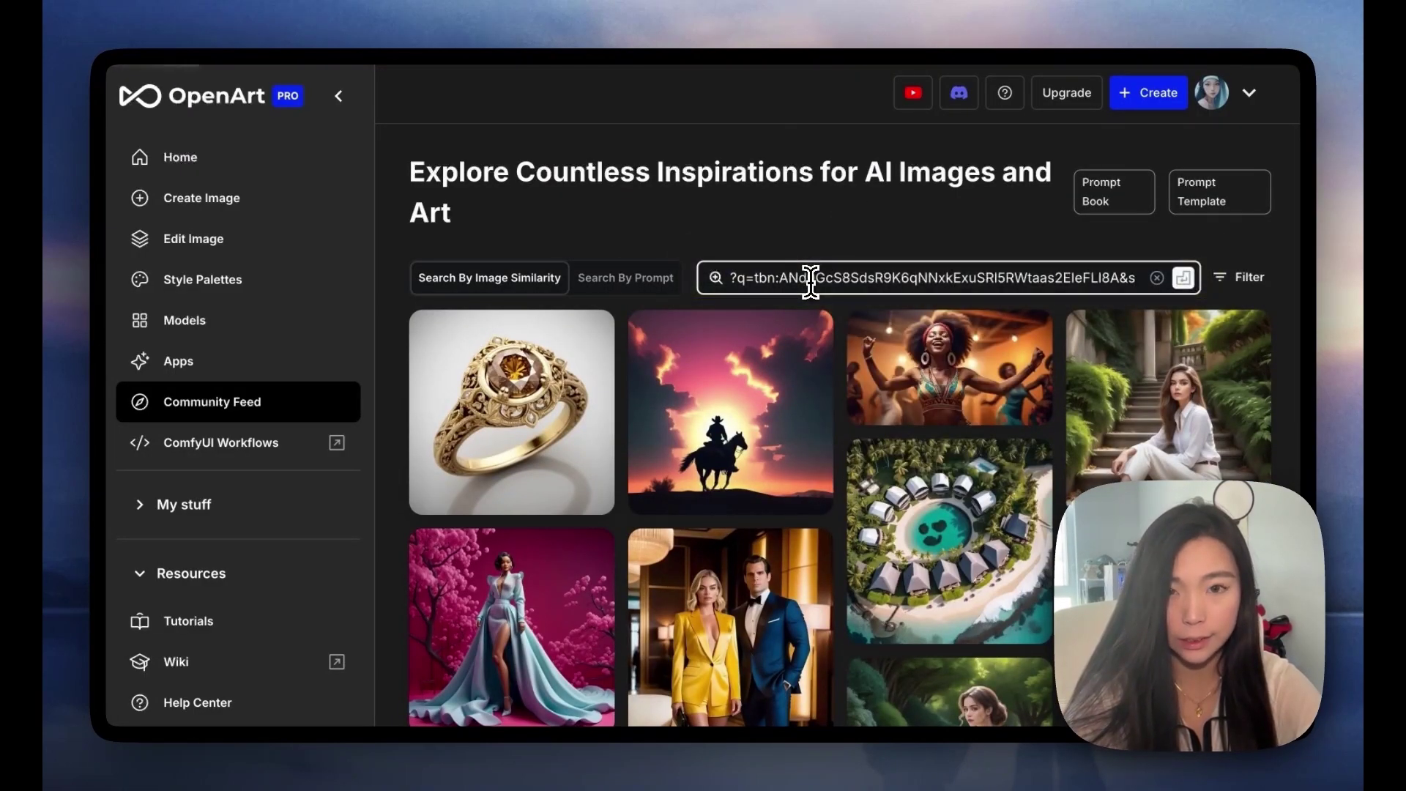
{"action": "key", "text": "Return"}
{"action": "scroll", "coordinate": [967, 454], "scroll_direction": "down", "scroll_amount": 10}
{"action": "scroll", "coordinate": [960, 489], "scroll_direction": "down", "scroll_amount": 4}
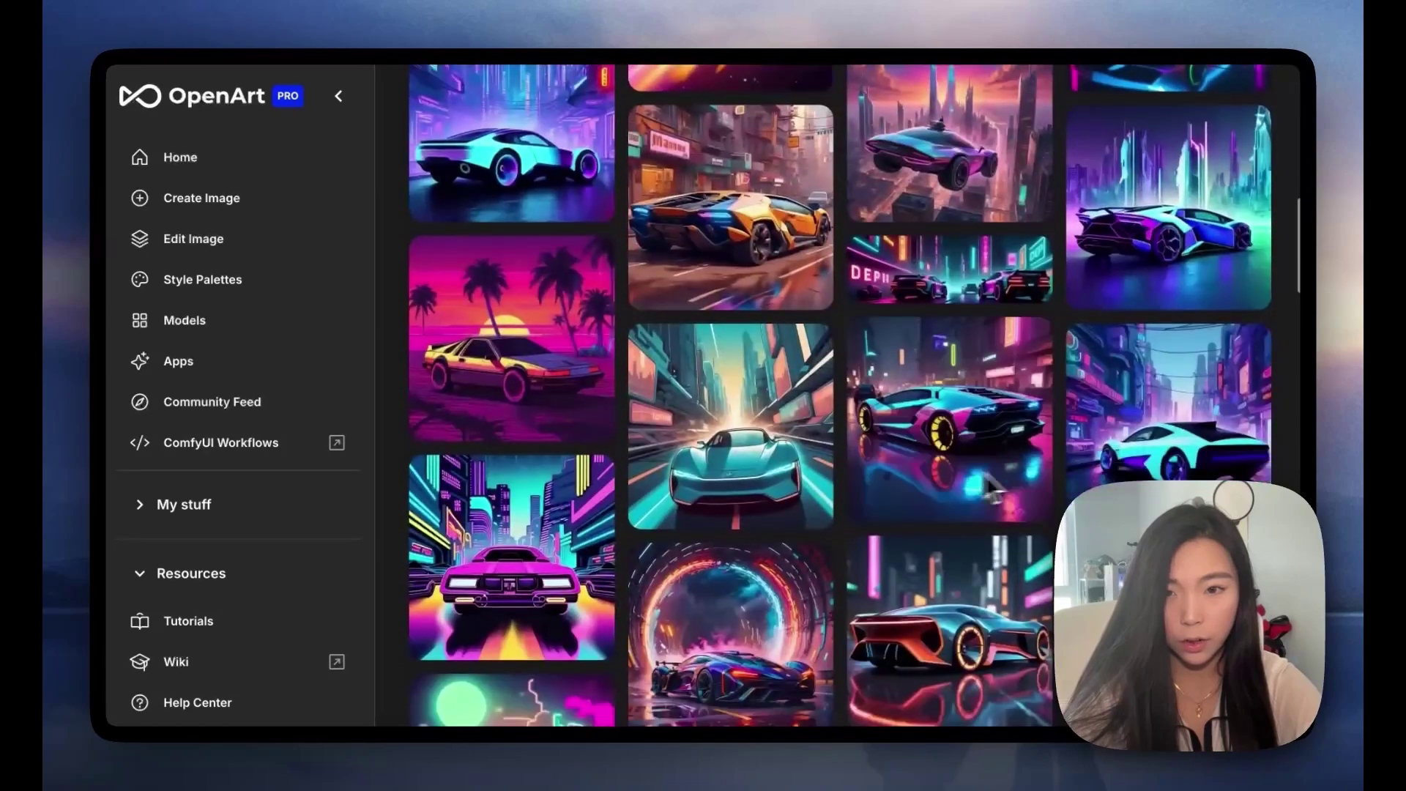
{"action": "scroll", "coordinate": [950, 439], "scroll_direction": "down", "scroll_amount": 5}
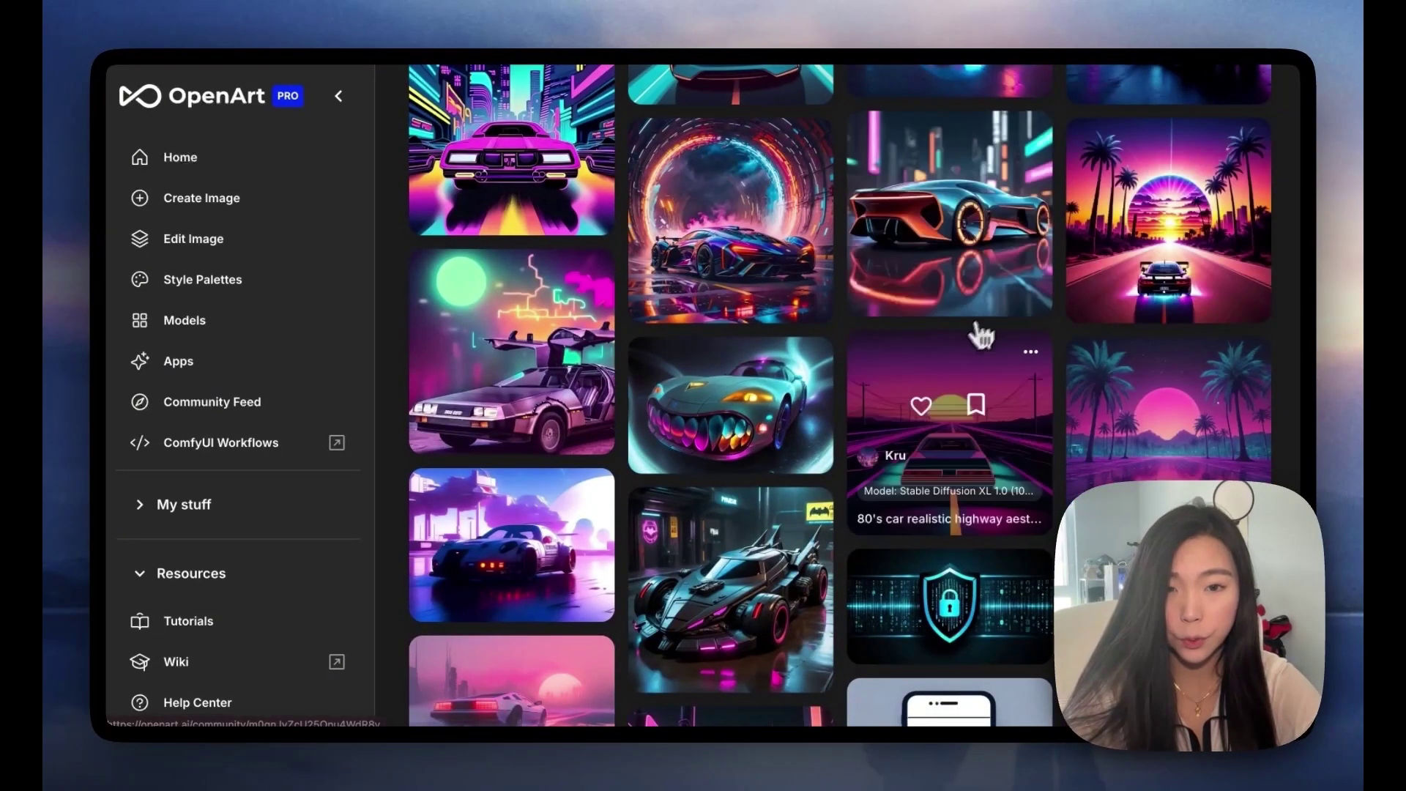
Open the 80's car highway sunset image, copy its prompt and switch to the image creation page.
{"action": "left_click", "coordinate": [957, 350]}
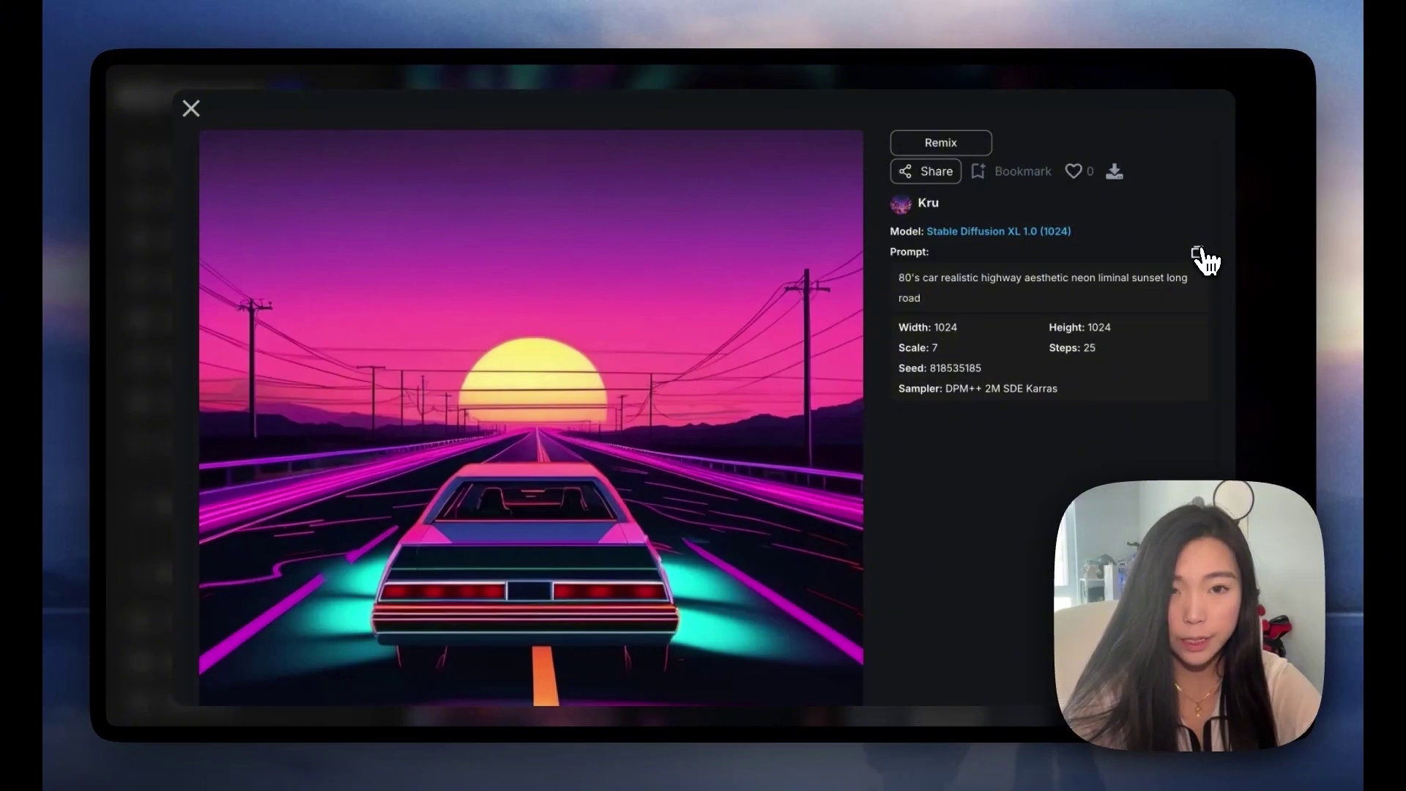
{"action": "left_click", "coordinate": [1199, 257]}
{"action": "key", "text": "ctrl+Tab"}
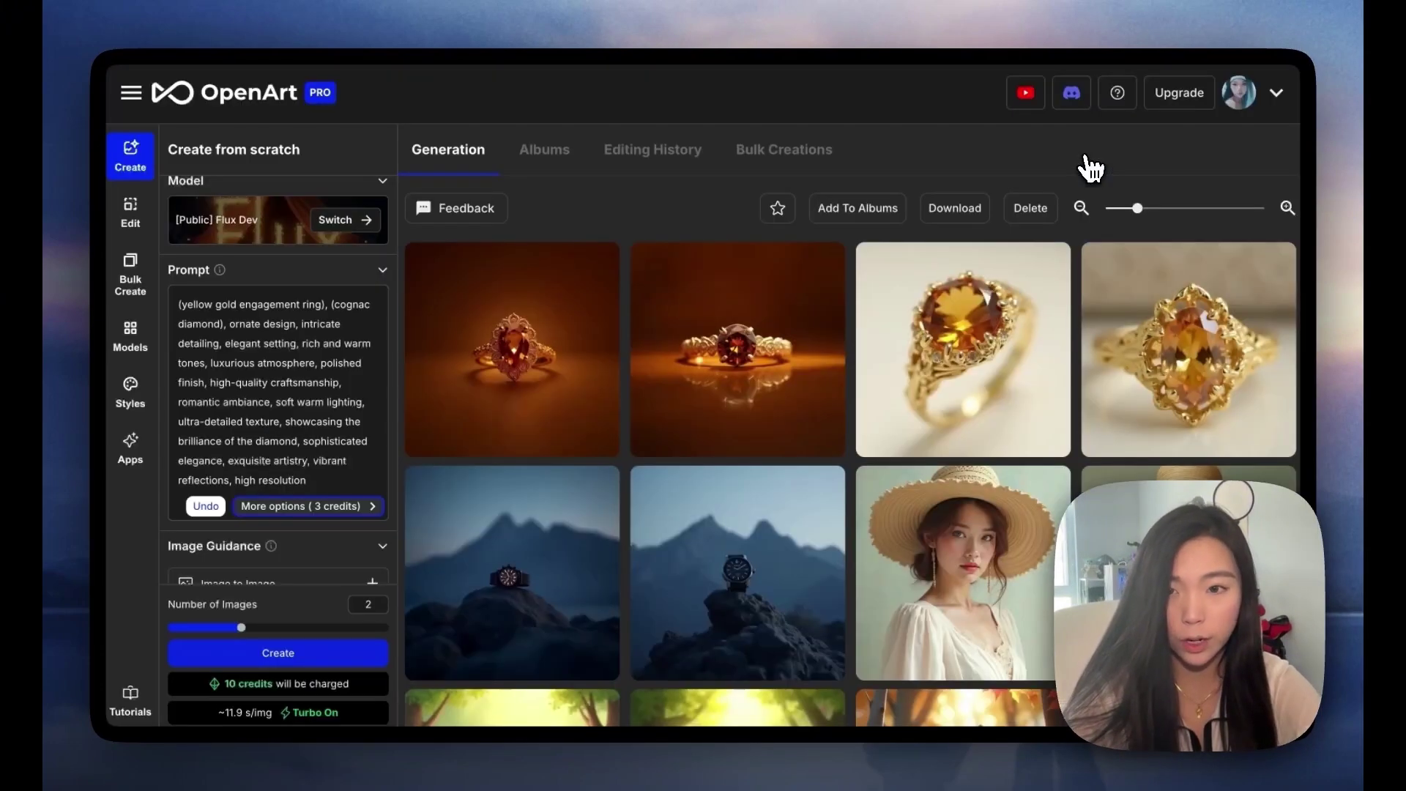
Replace the engagement ring prompt with the copied 80's car prompt, generate two images with Flux Dev and open a generated car image.
{"action": "left_click_drag", "start_coordinate": [293, 491], "coordinate": [157, 305]}
{"action": "key", "text": "ctrl+v"}
{"action": "left_click", "coordinate": [317, 654]}
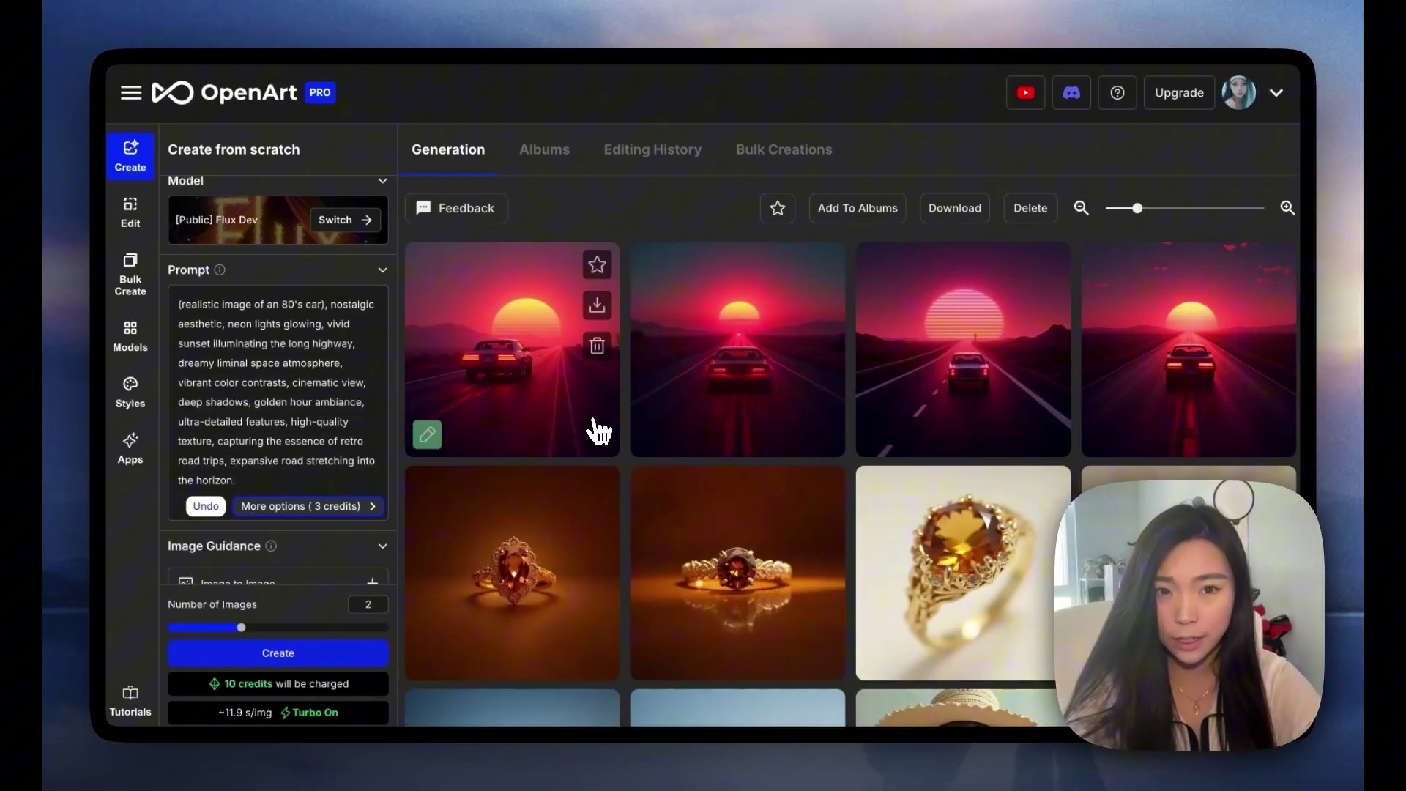
{"action": "left_click", "coordinate": [597, 429]}
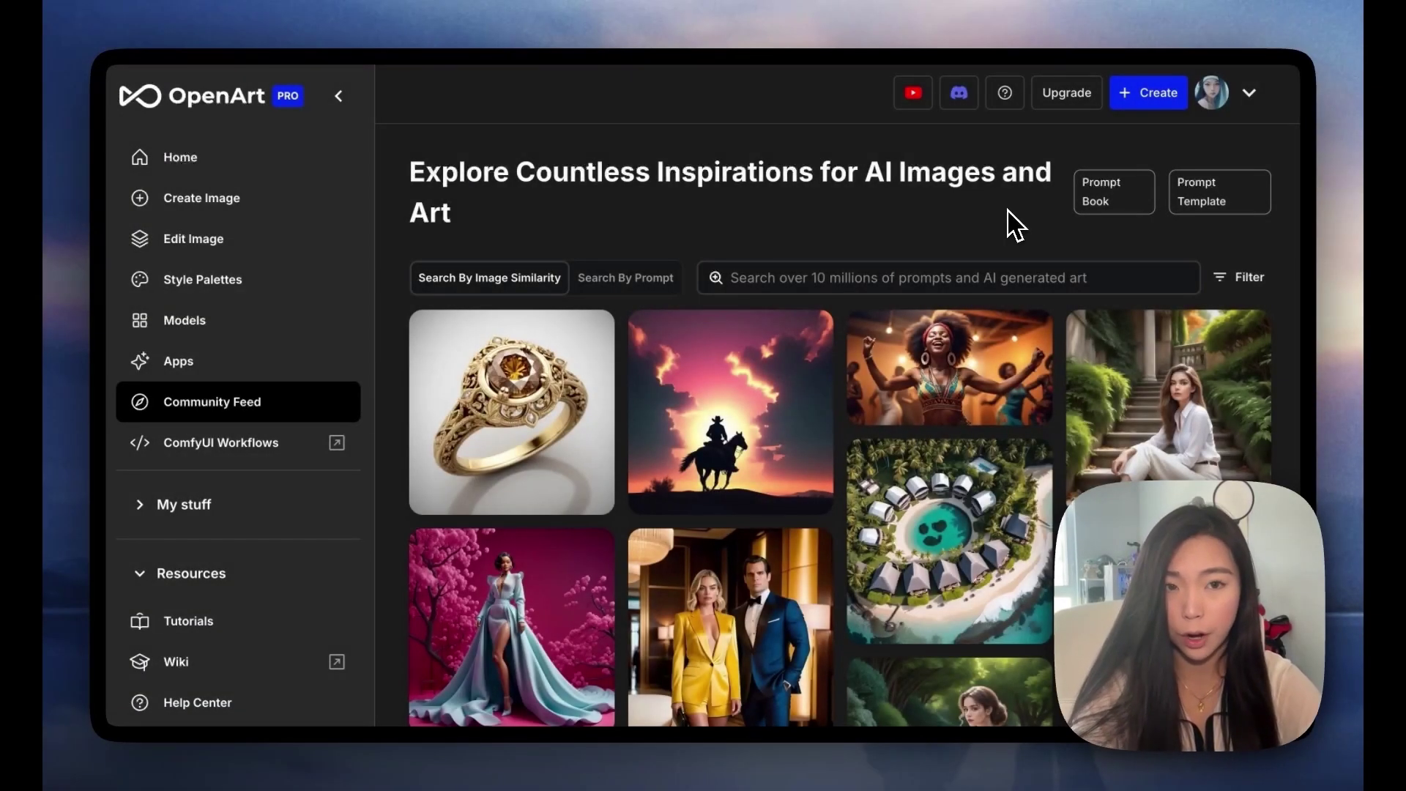
Open the Prompt Book from the Community Feed and page through its table of contents, preface and Stable Diffusion intro.
{"action": "left_click", "coordinate": [1096, 198]}
{"action": "left_click", "coordinate": [803, 396]}
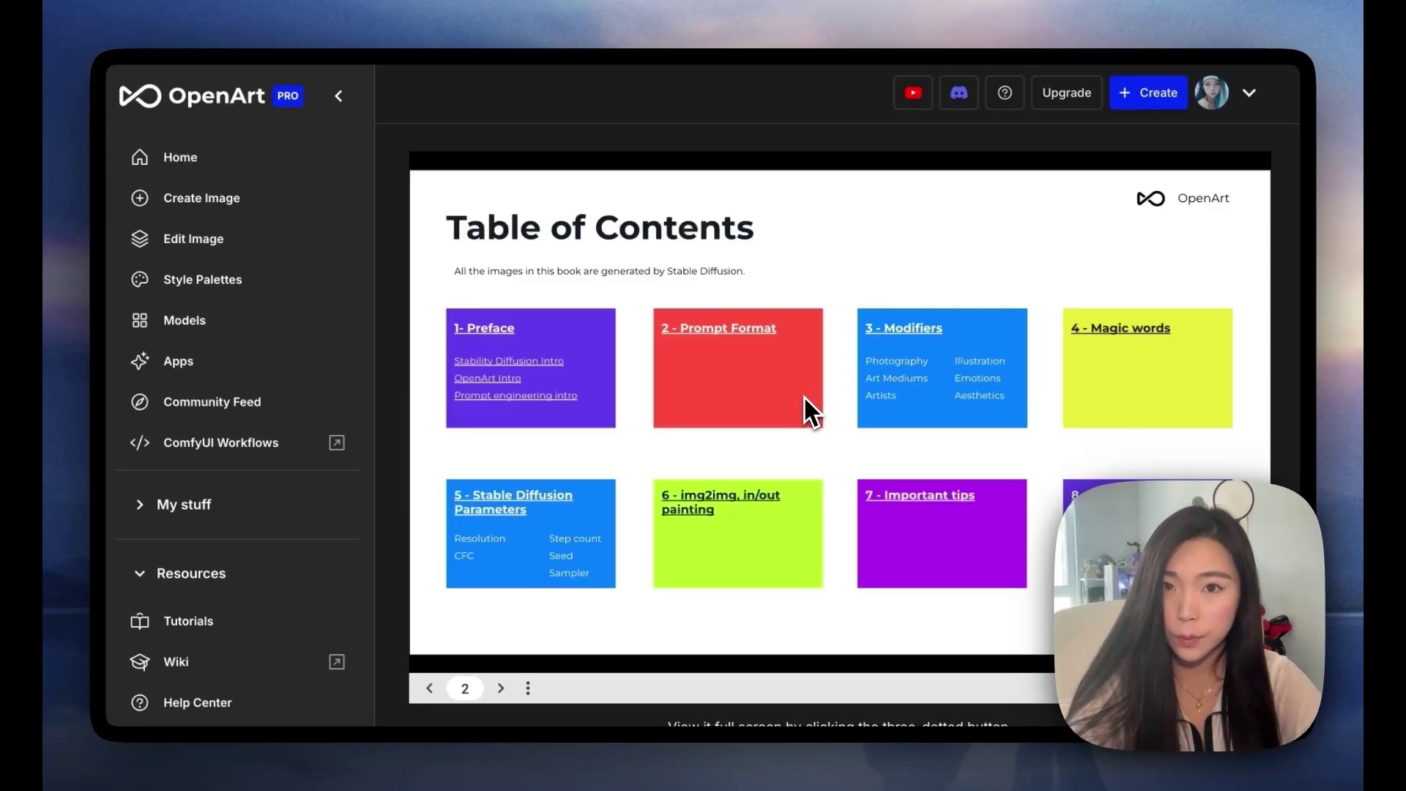
{"action": "left_click", "coordinate": [803, 397]}
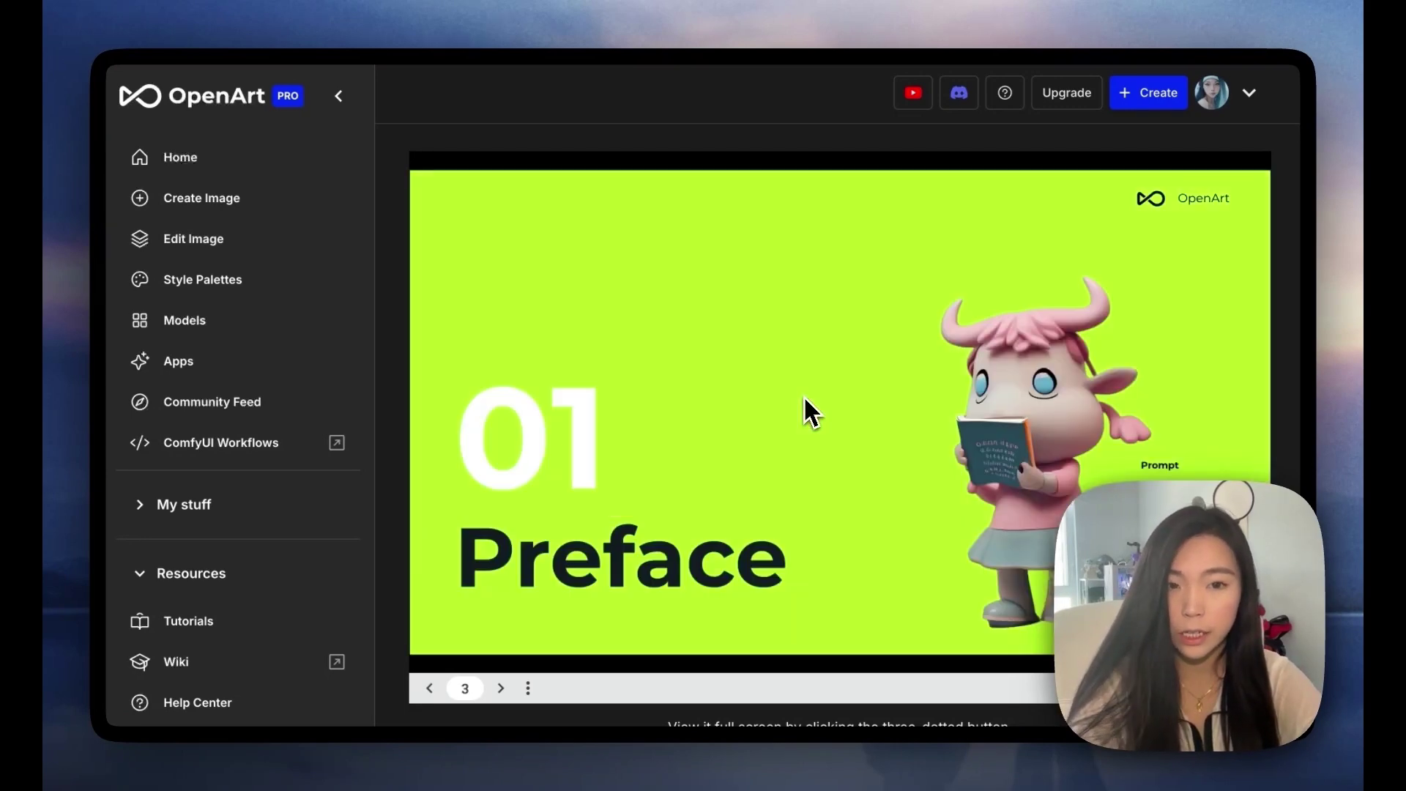
{"action": "left_click", "coordinate": [804, 411]}
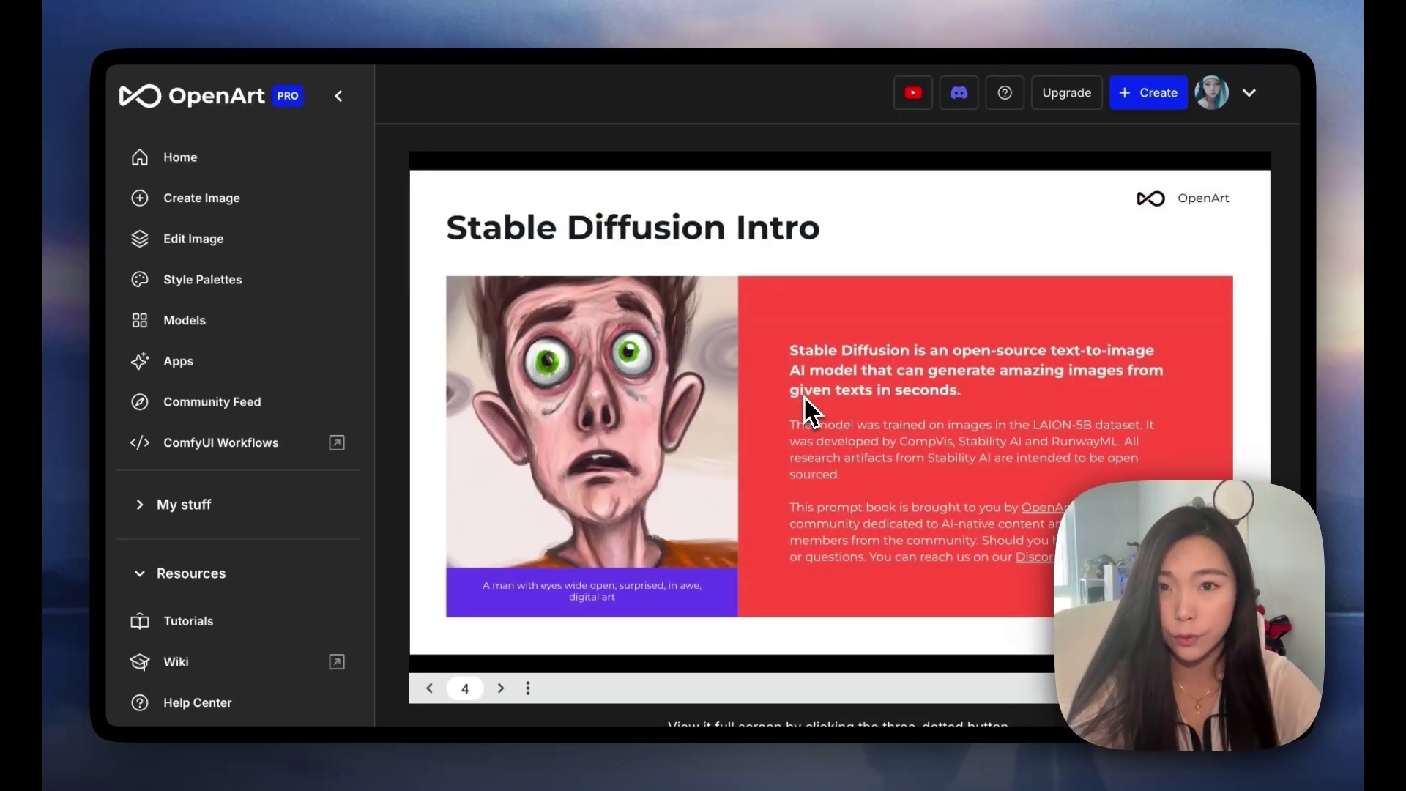
{"action": "left_click", "coordinate": [803, 396]}
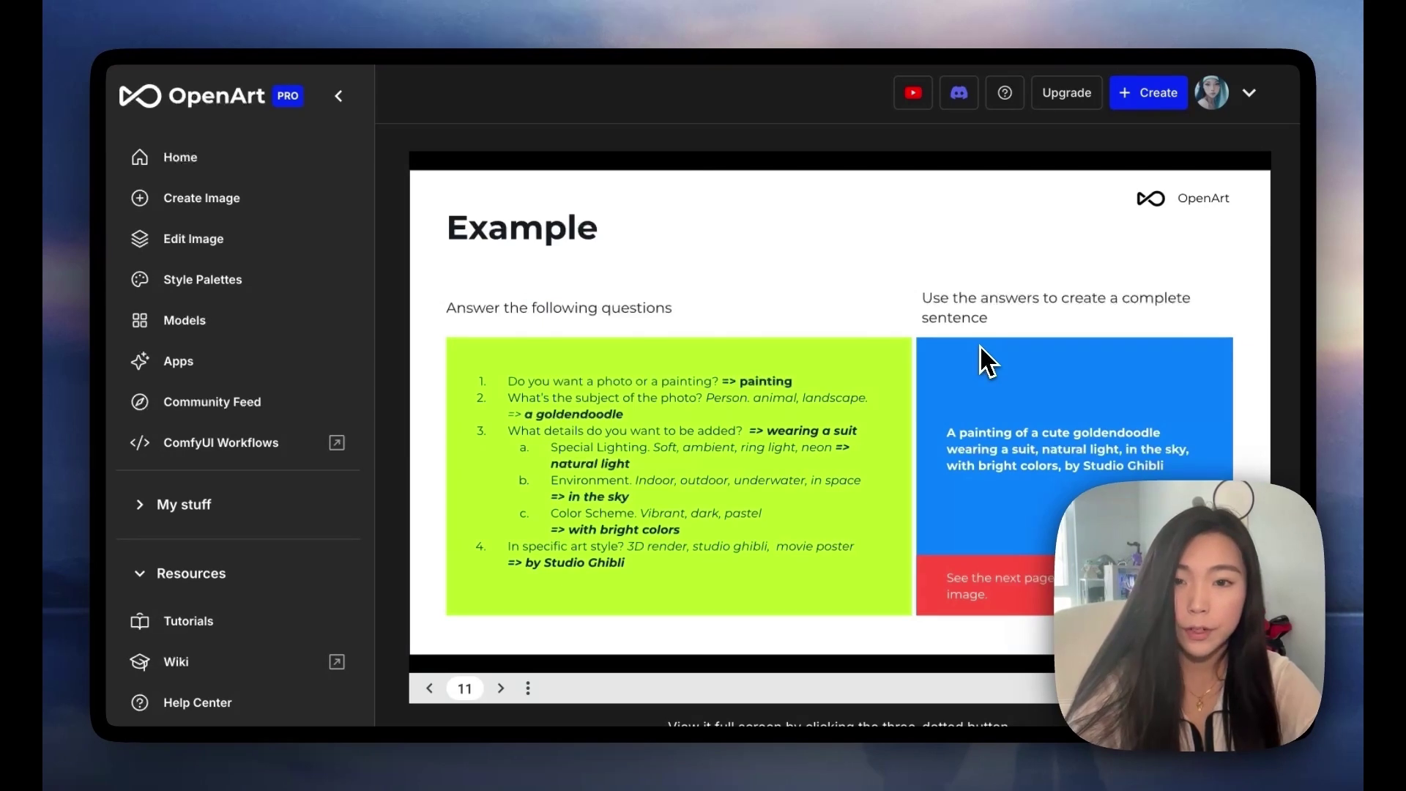
Read the Prompt Book's goldendoodle prompt example and page on into the Modifiers chapter.
{"action": "left_click", "coordinate": [980, 345]}
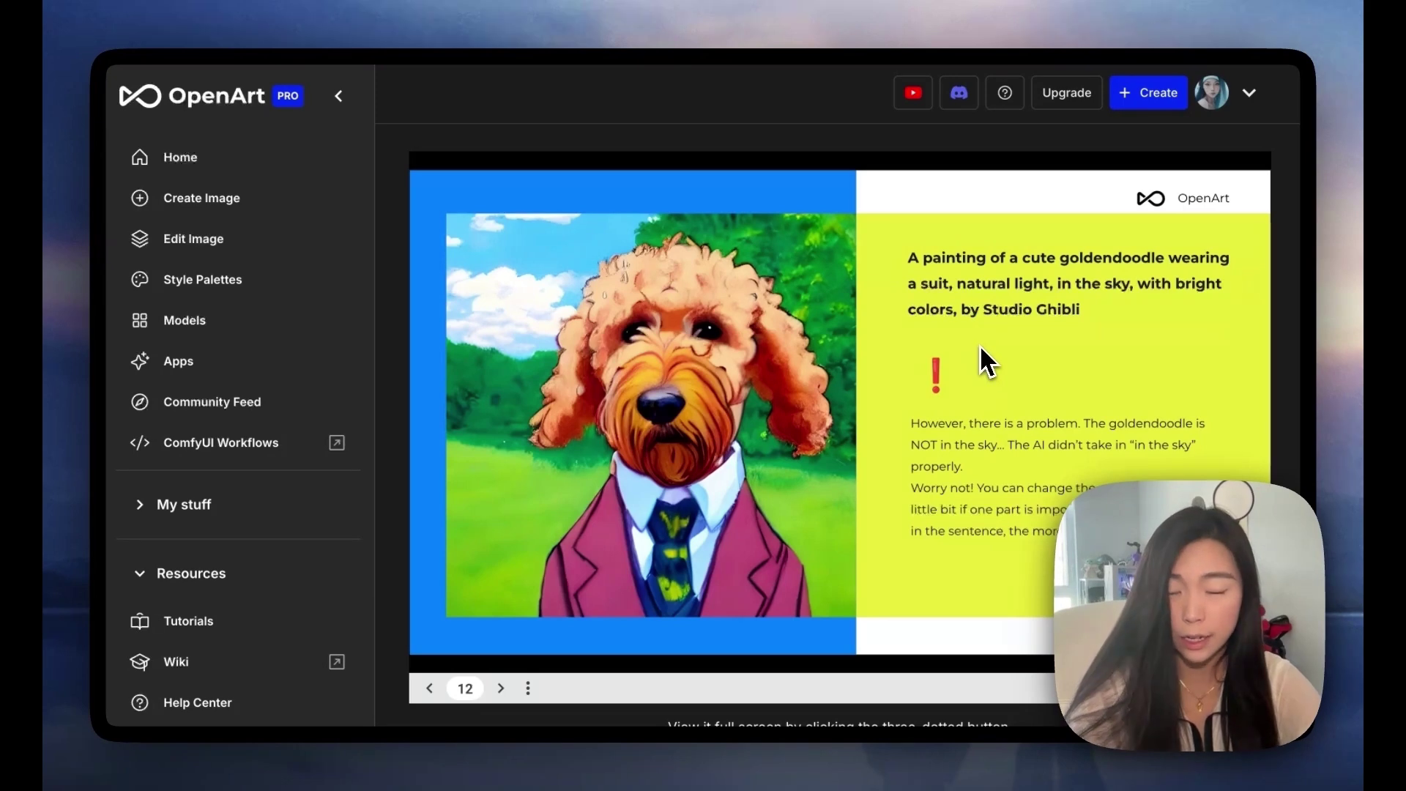
{"action": "left_click", "coordinate": [978, 344]}
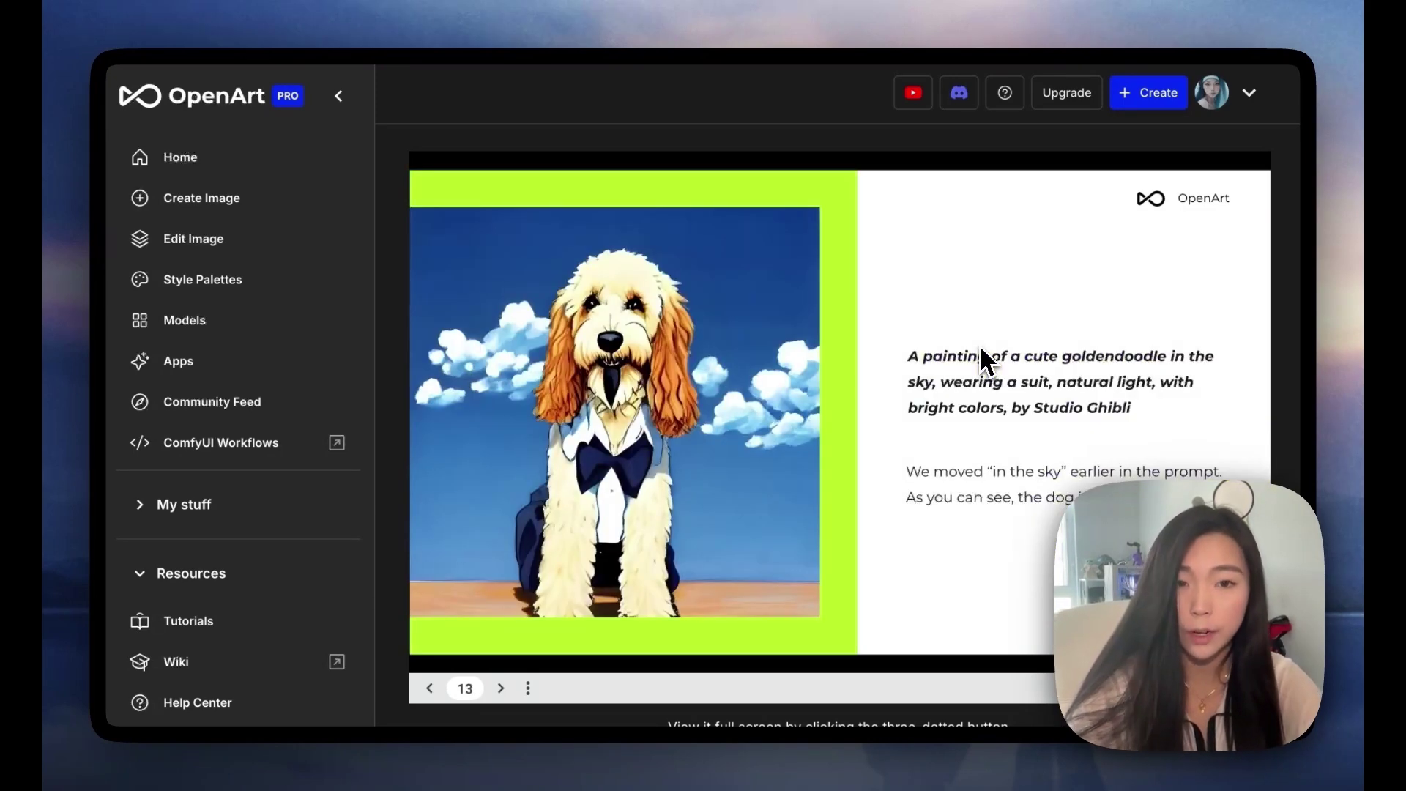
{"action": "left_click", "coordinate": [980, 345]}
{"action": "left_click", "coordinate": [980, 345]}
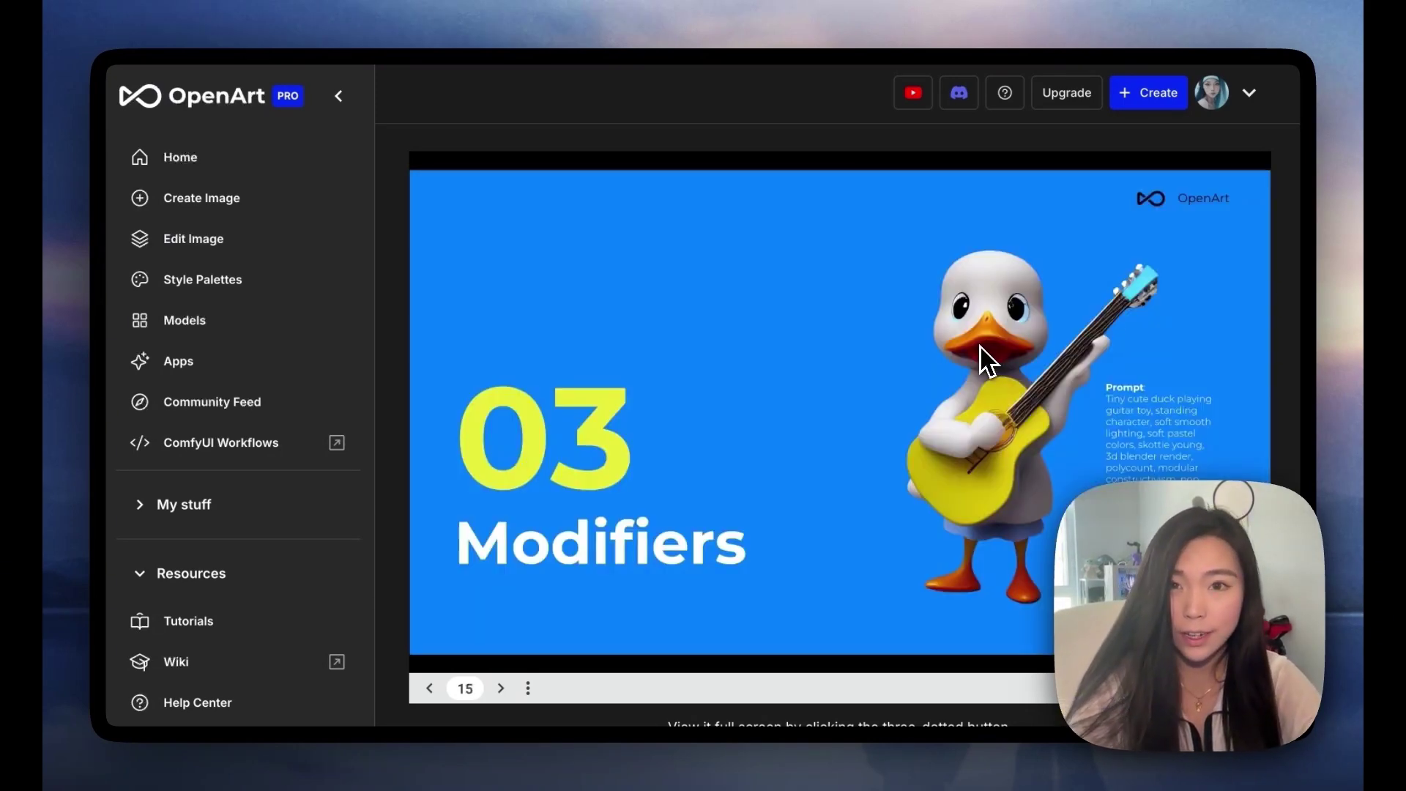
{"action": "left_click", "coordinate": [980, 346]}
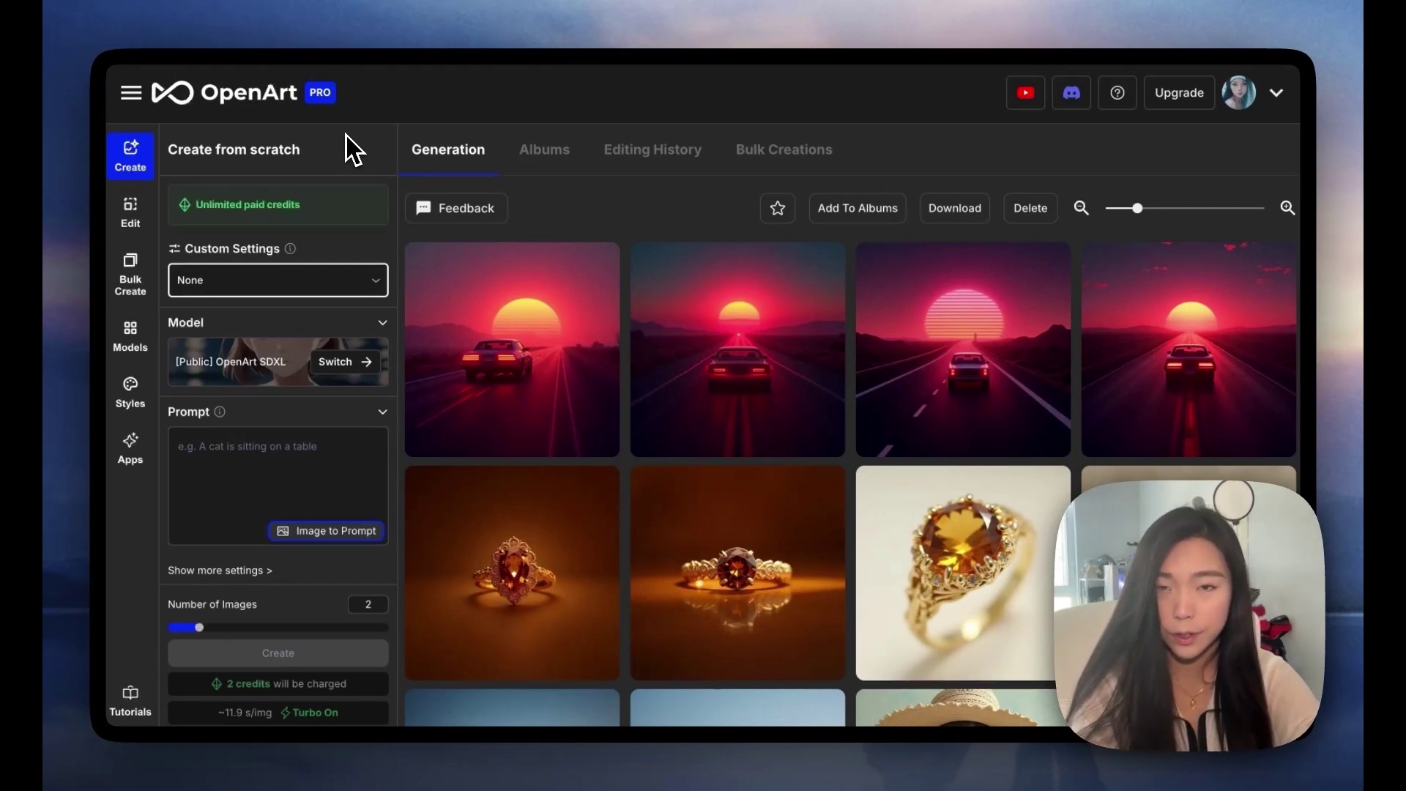
Open the empty prompt on the image creation page for editing.
{"action": "left_click", "coordinate": [319, 434]}
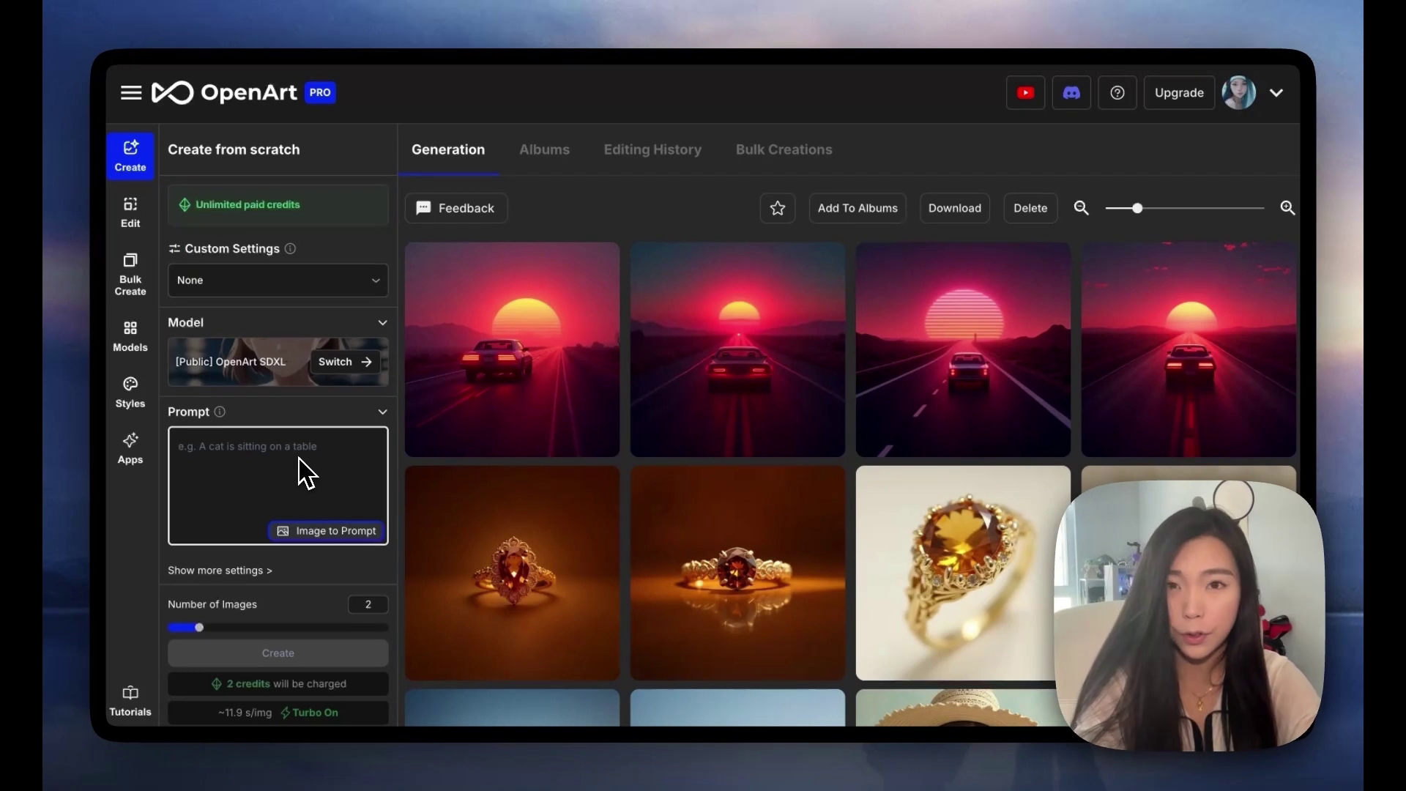